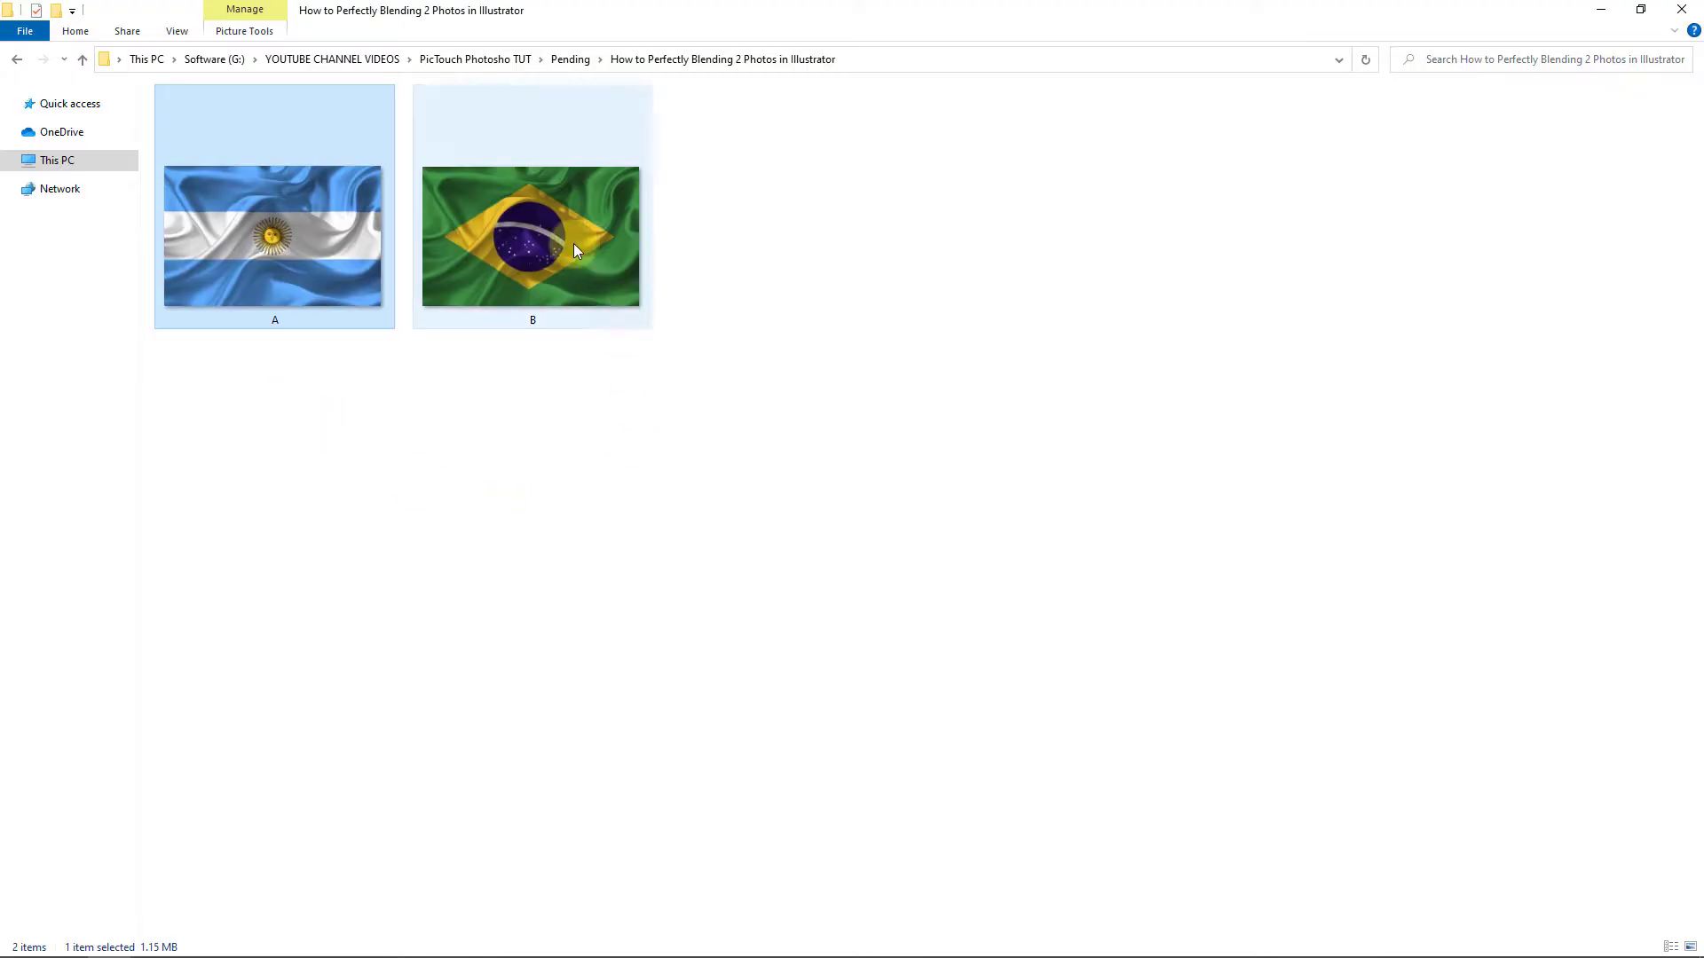
Switch to Illustrator and load image files A and B together for placing as linked images
click(573, 243)
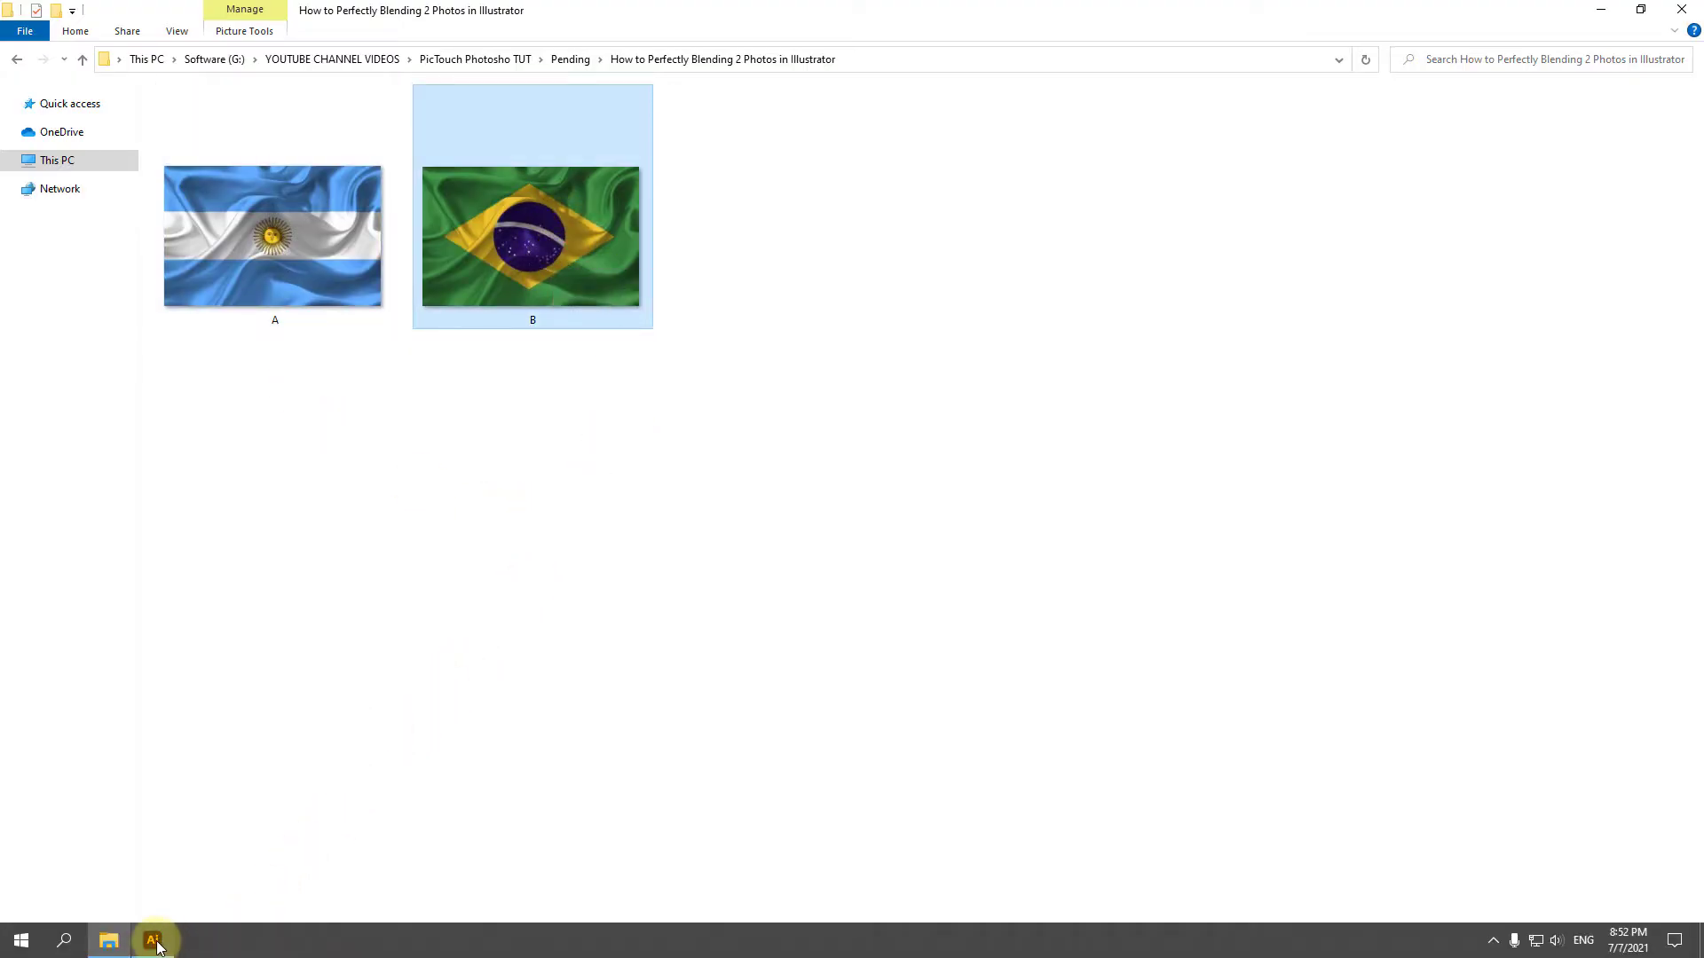
click(154, 940)
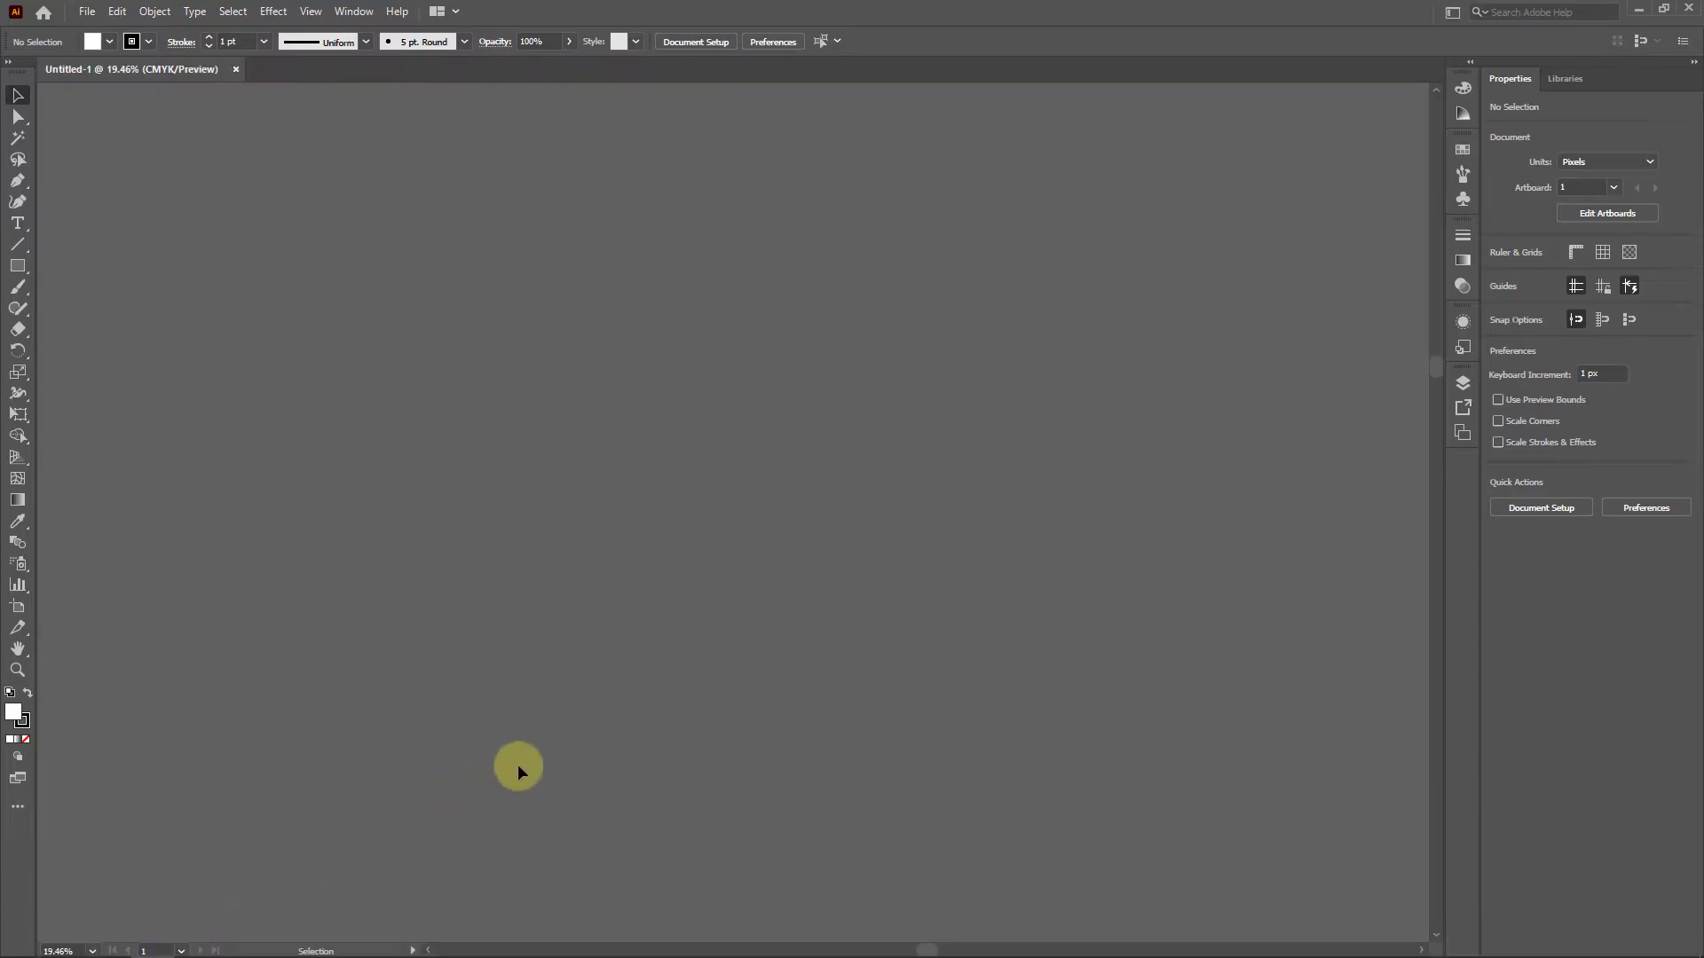
scroll(923, 461, down, 1)
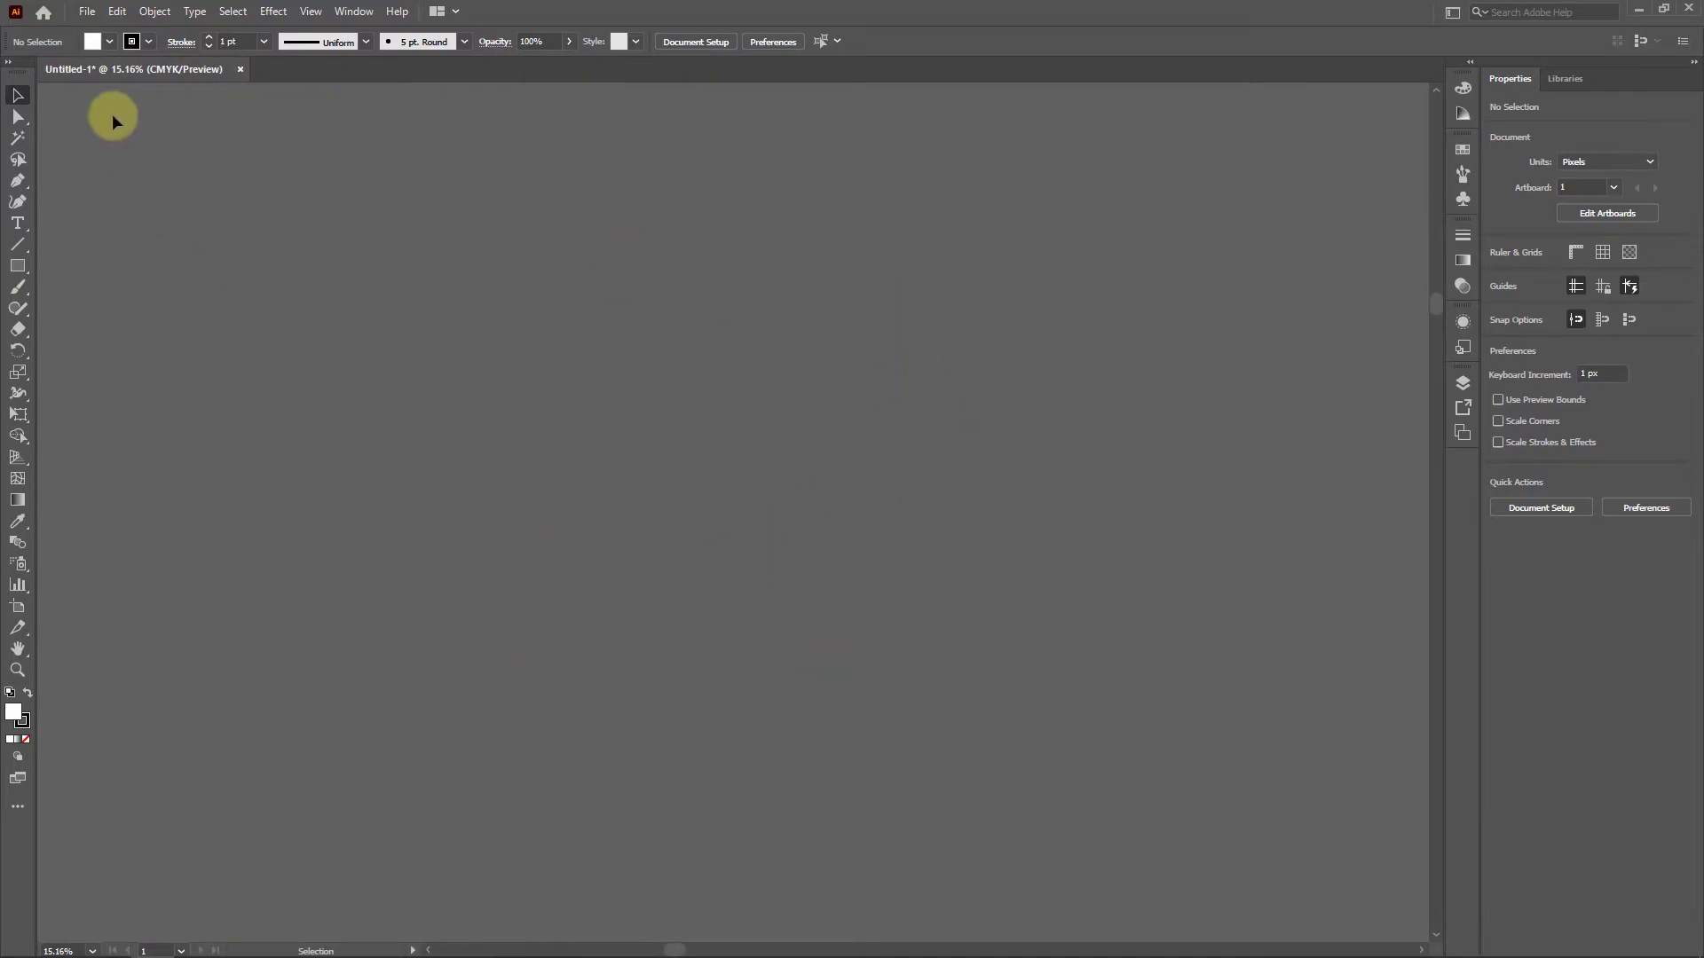
click(86, 13)
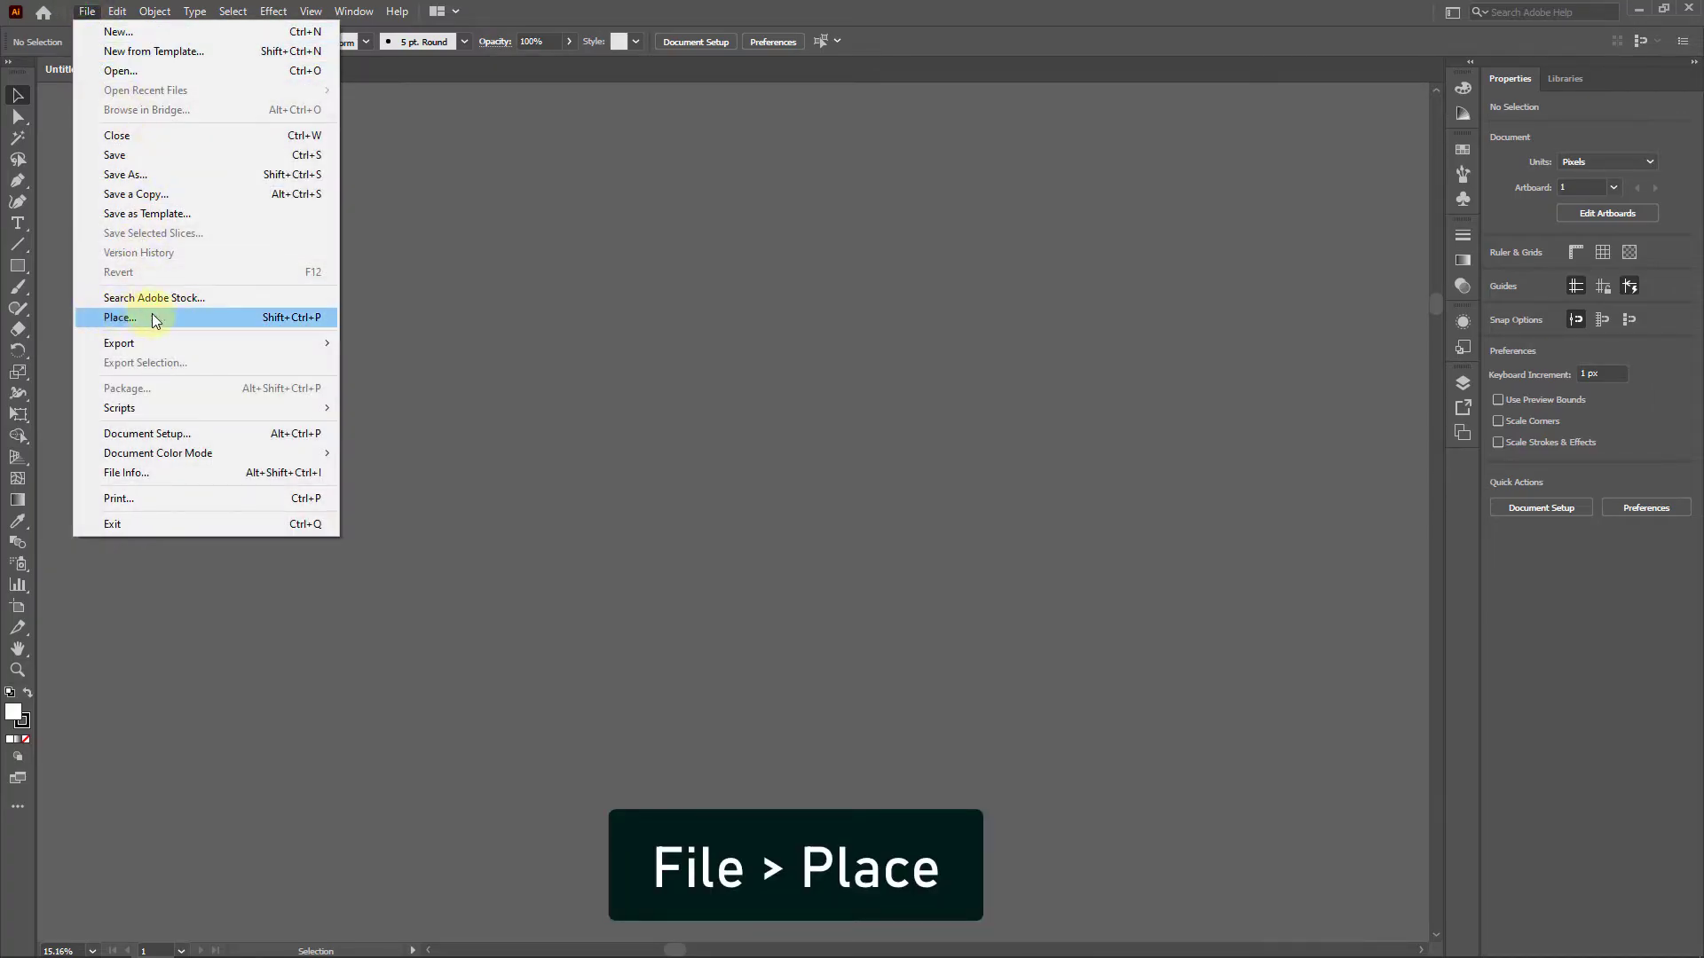
click(122, 319)
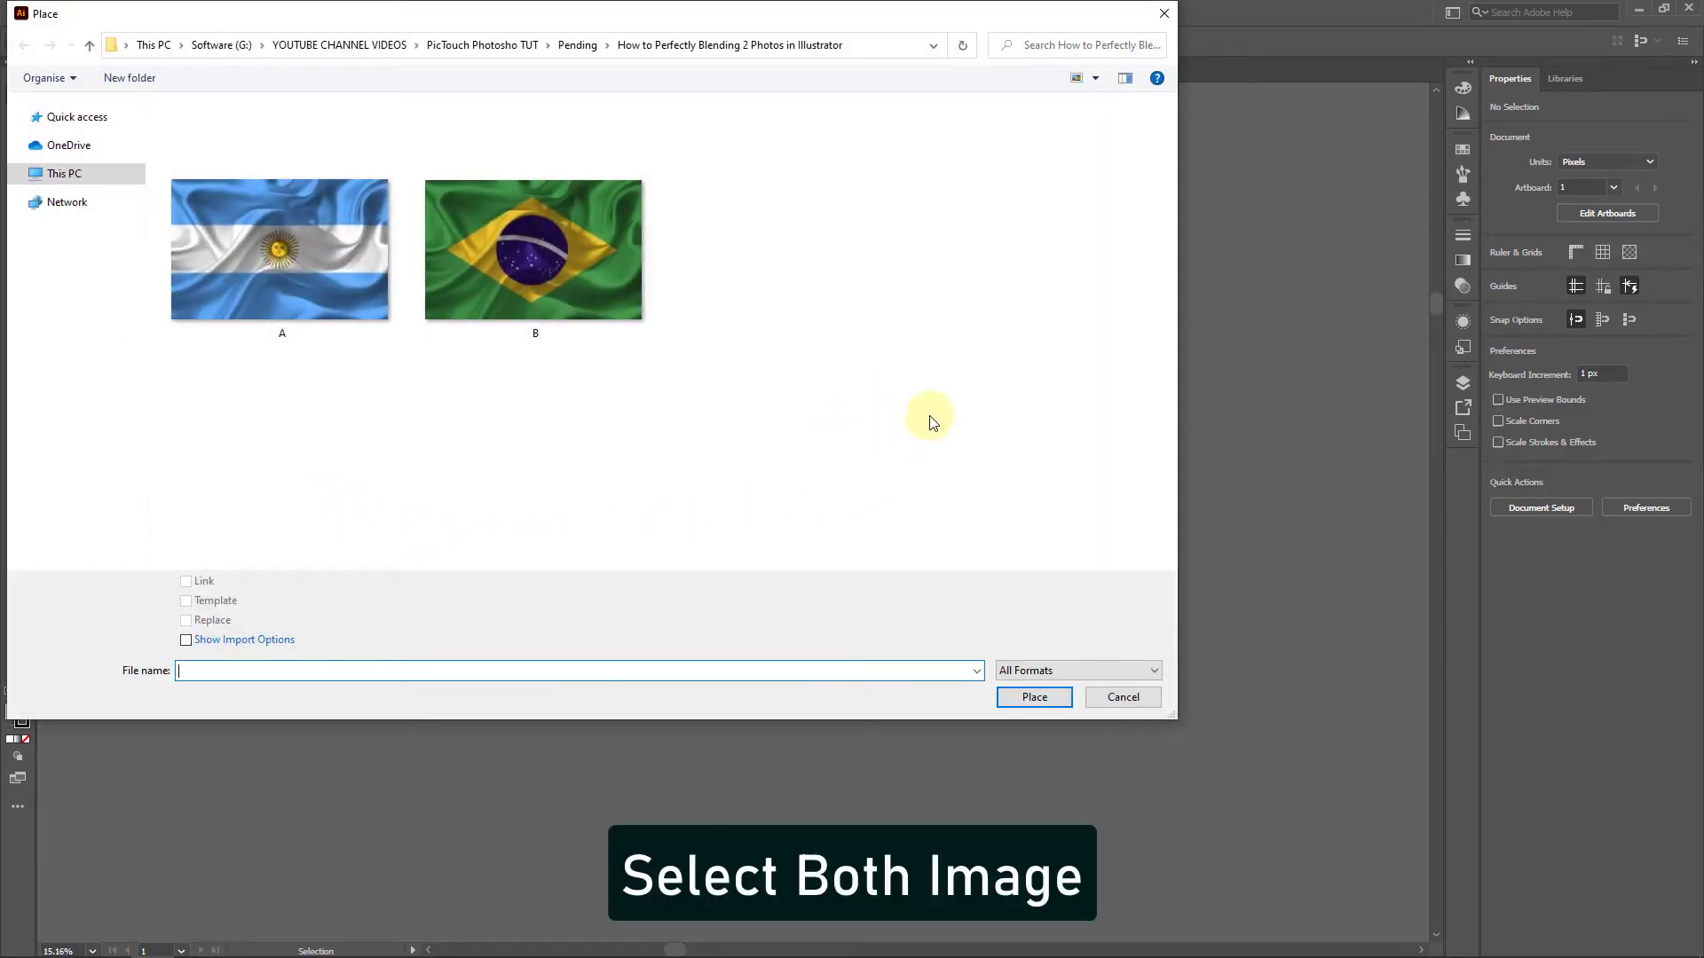
drag(939, 435, 167, 183)
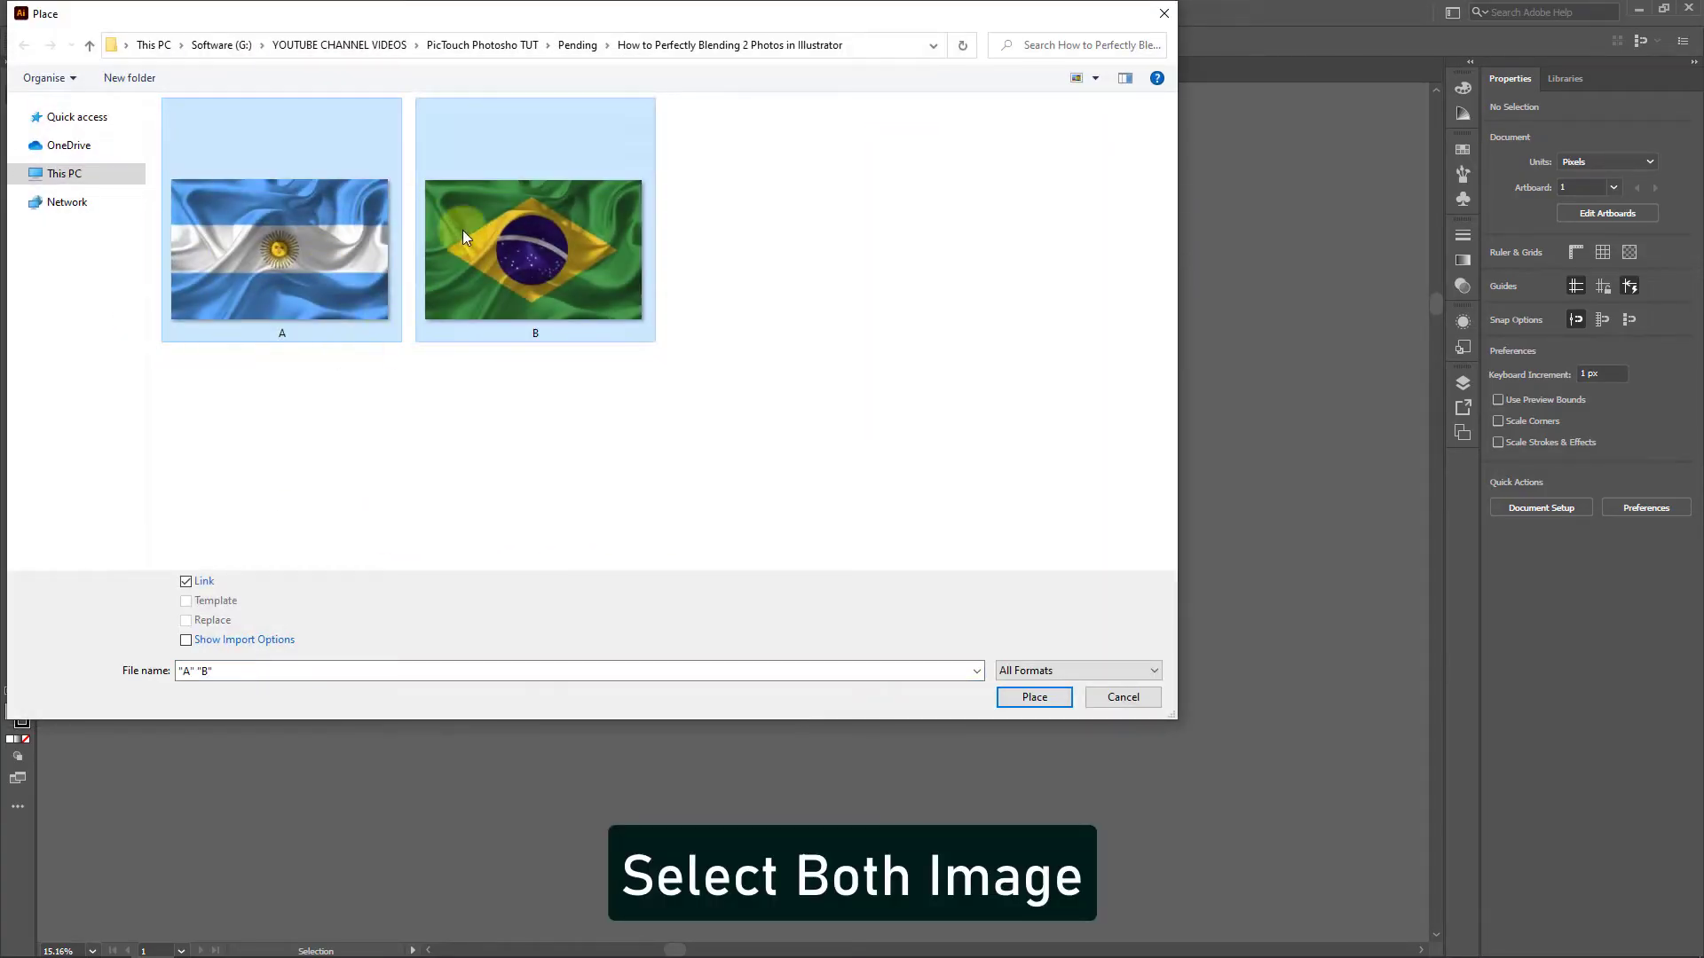
click(1034, 697)
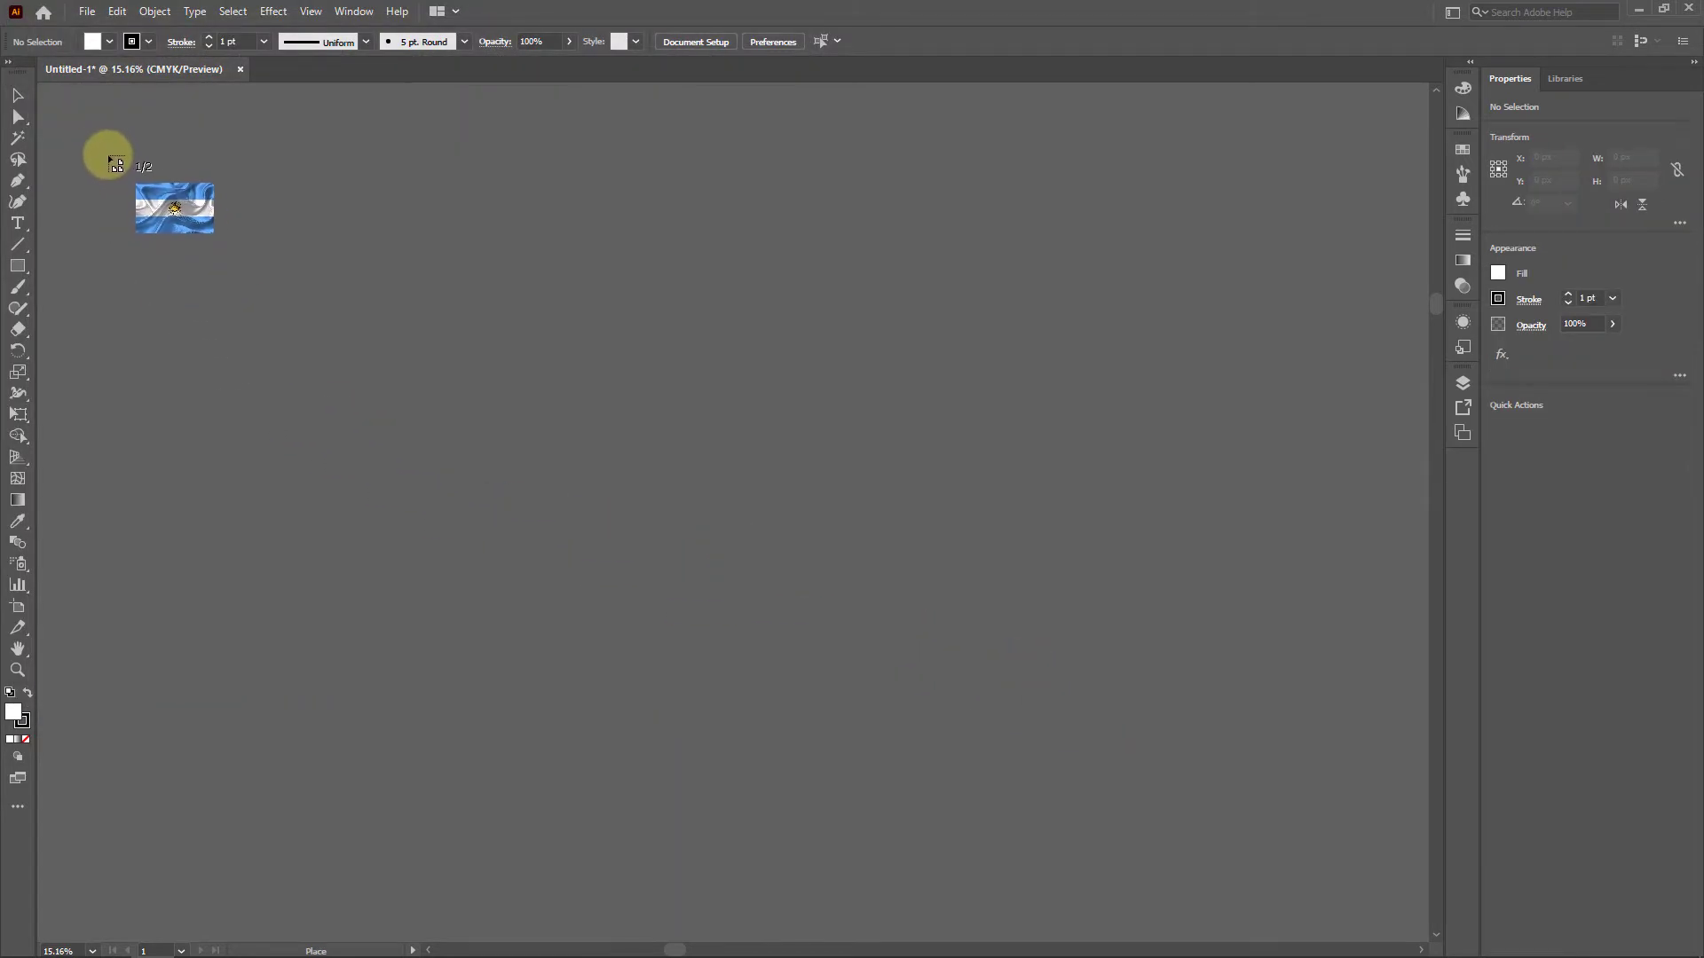
Place the Argentina flag about 4491 px wide and, to the right of it, the Brazil flag about 4433 px wide
click(88, 129)
drag(352, 454, 958, 690)
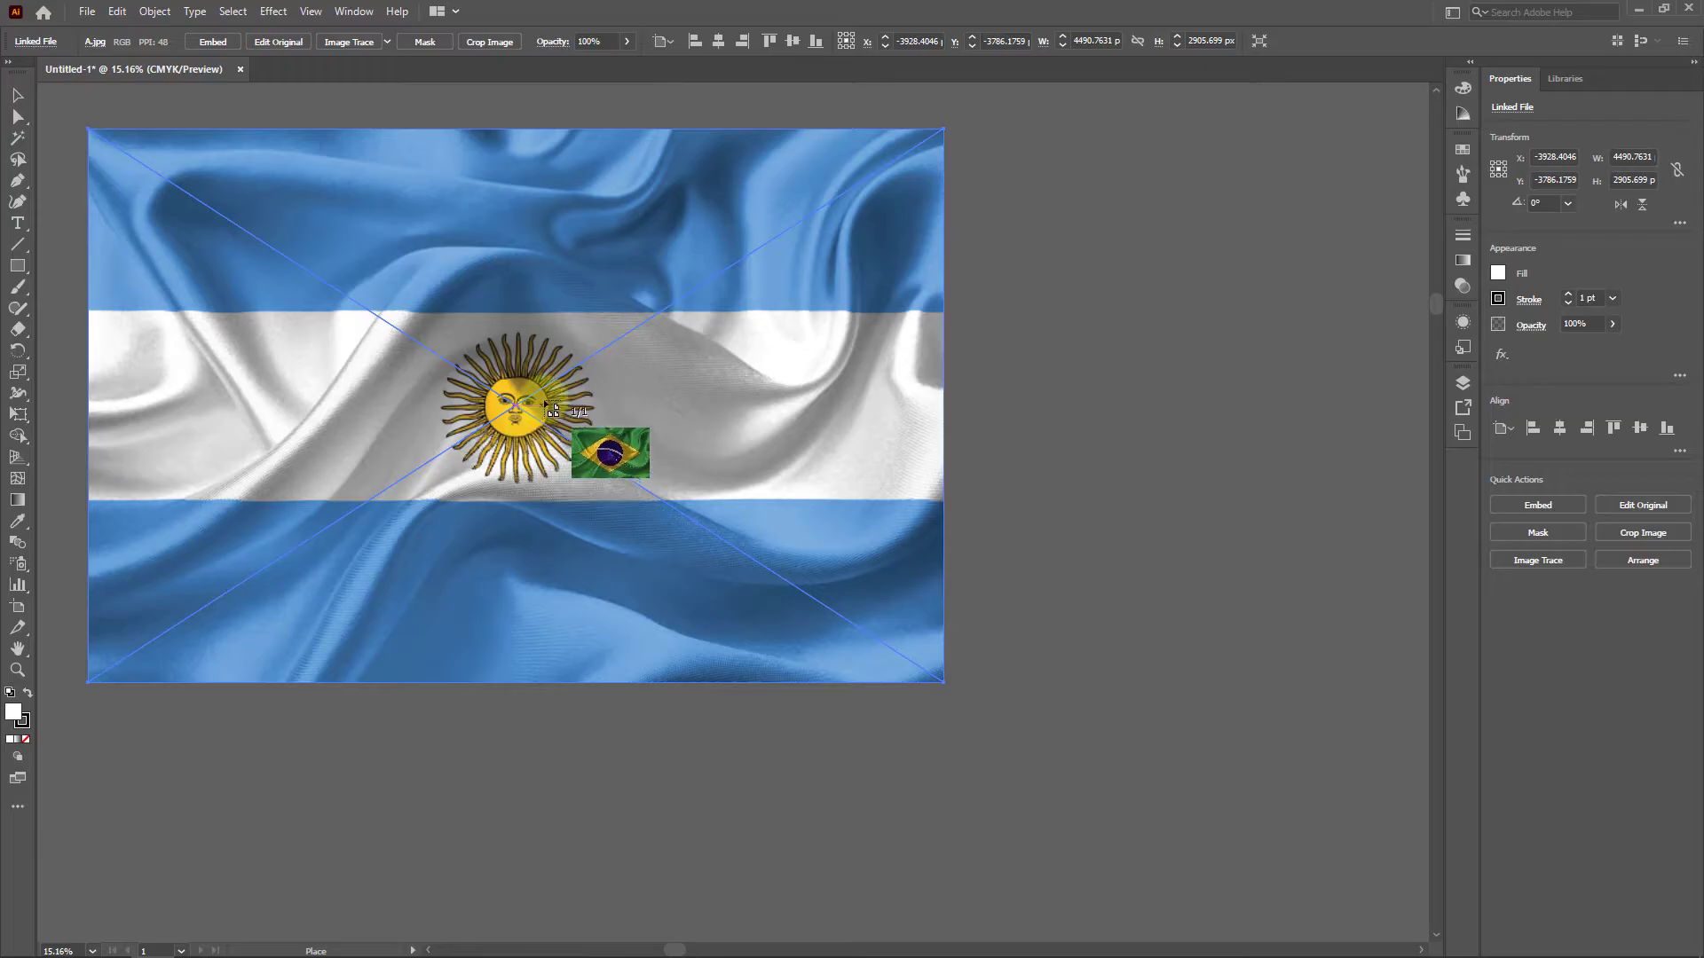
key(space)
drag(1043, 371, 327, 441)
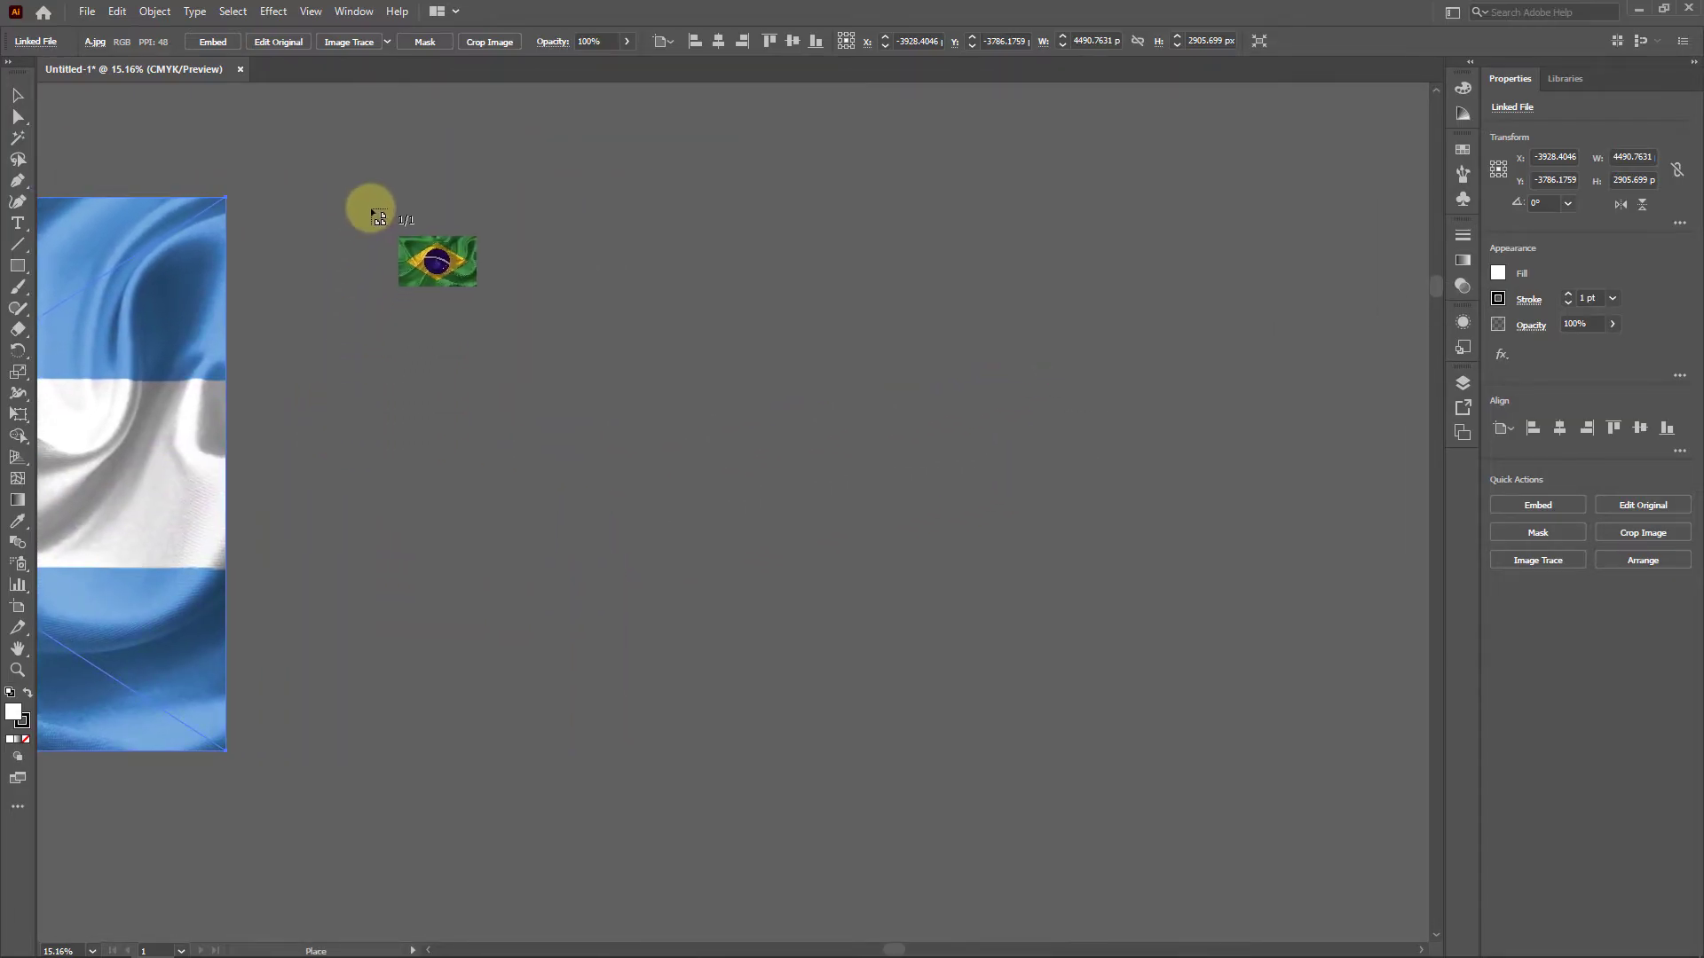
drag(371, 202, 1217, 871)
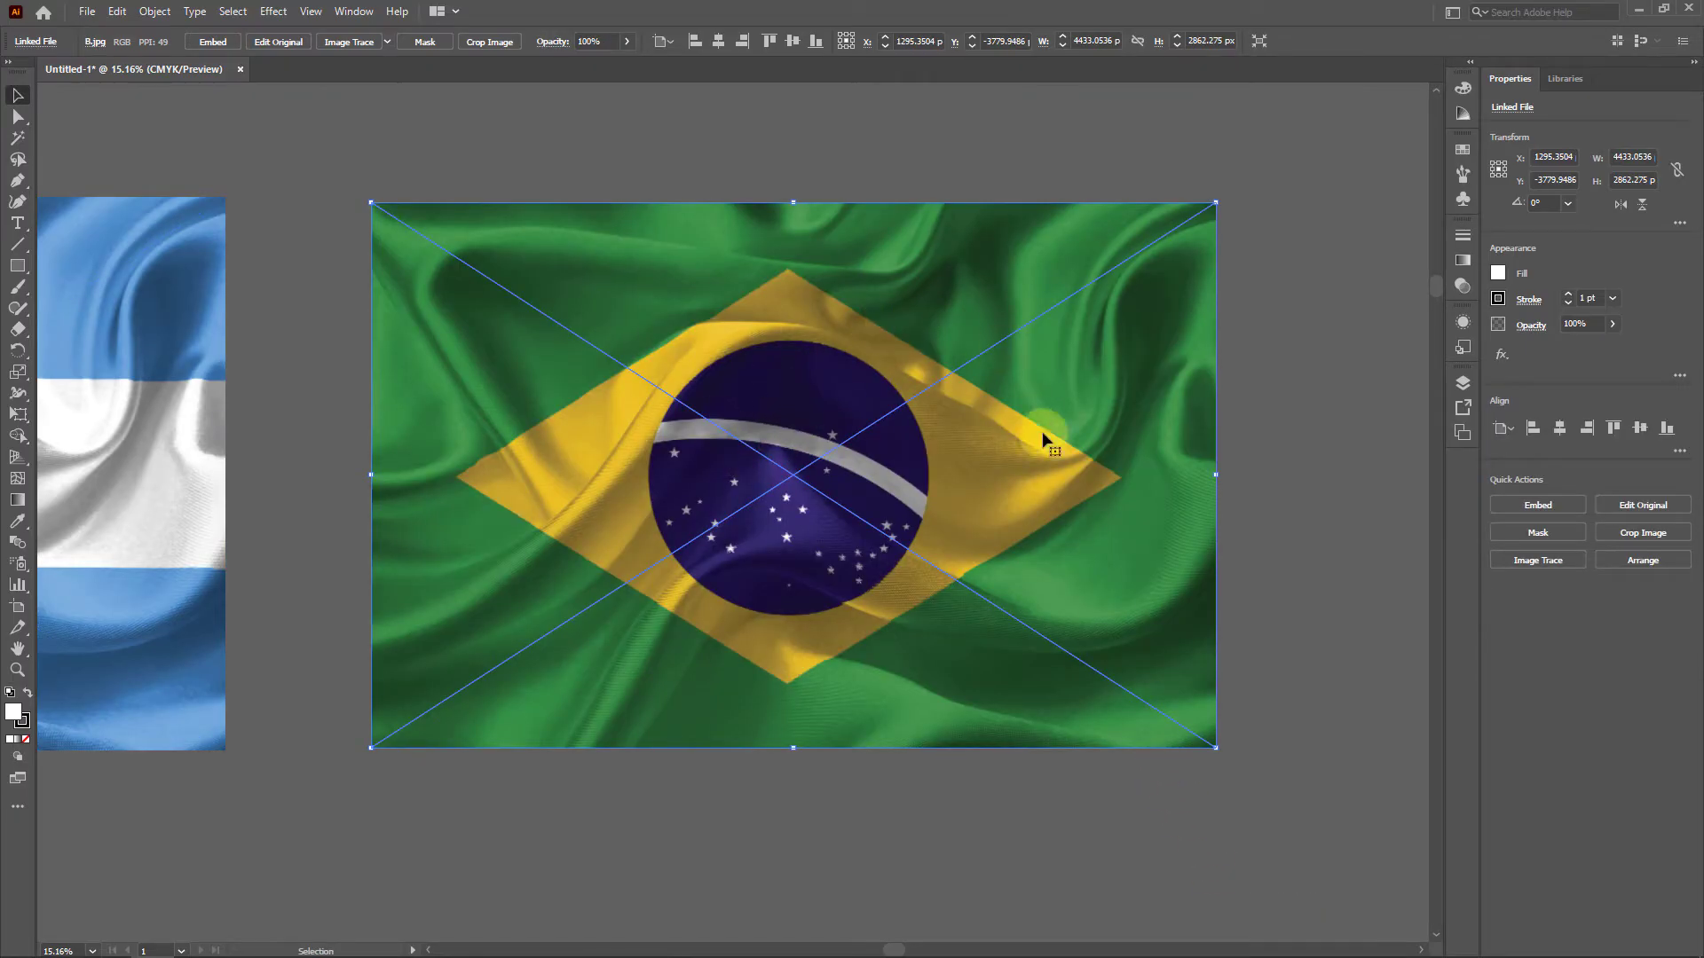
Embed both placed flag images in the document
click(214, 44)
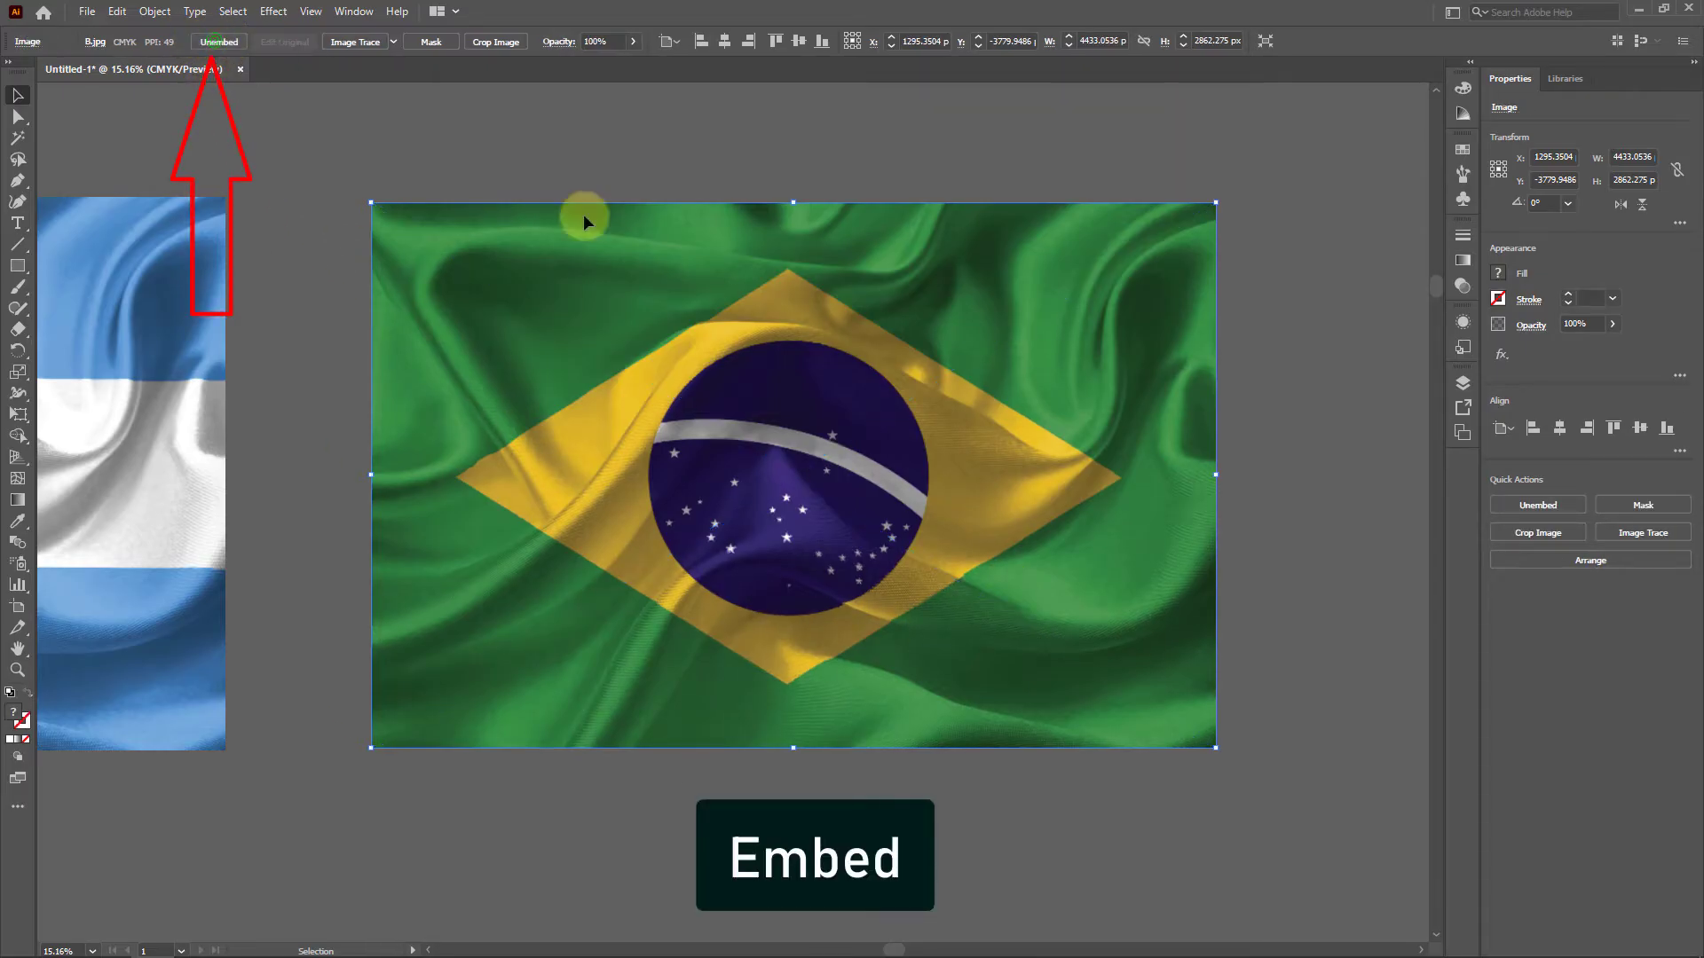
key(space)
drag(392, 429, 1141, 430)
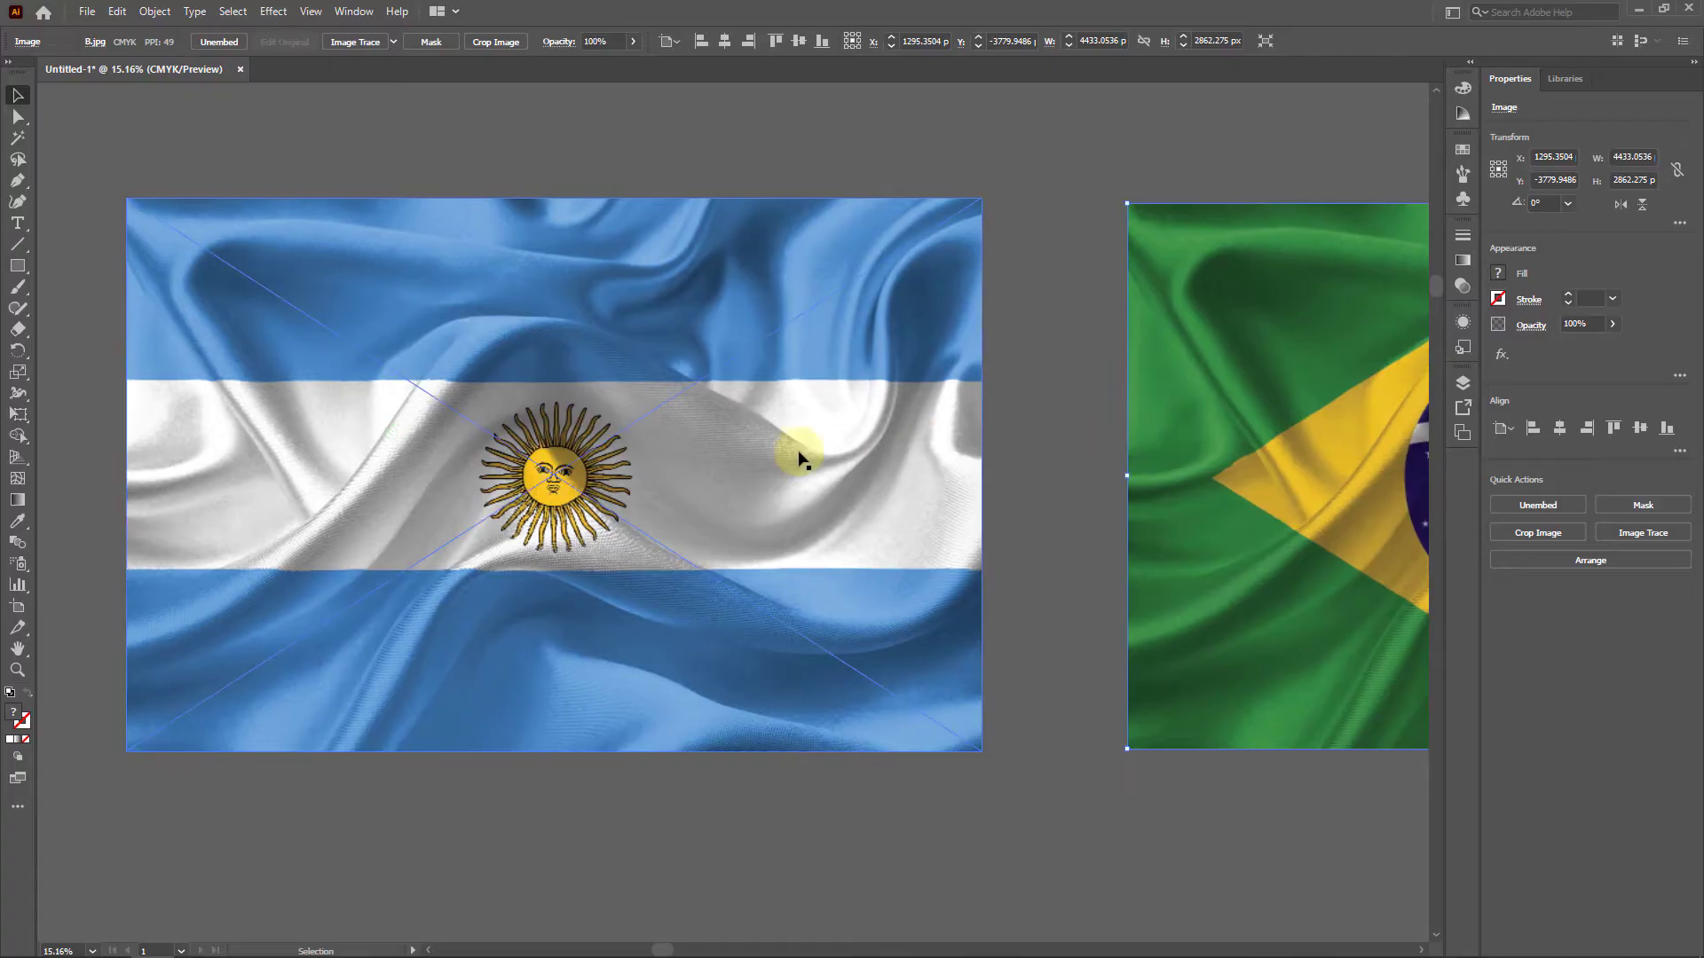
click(550, 342)
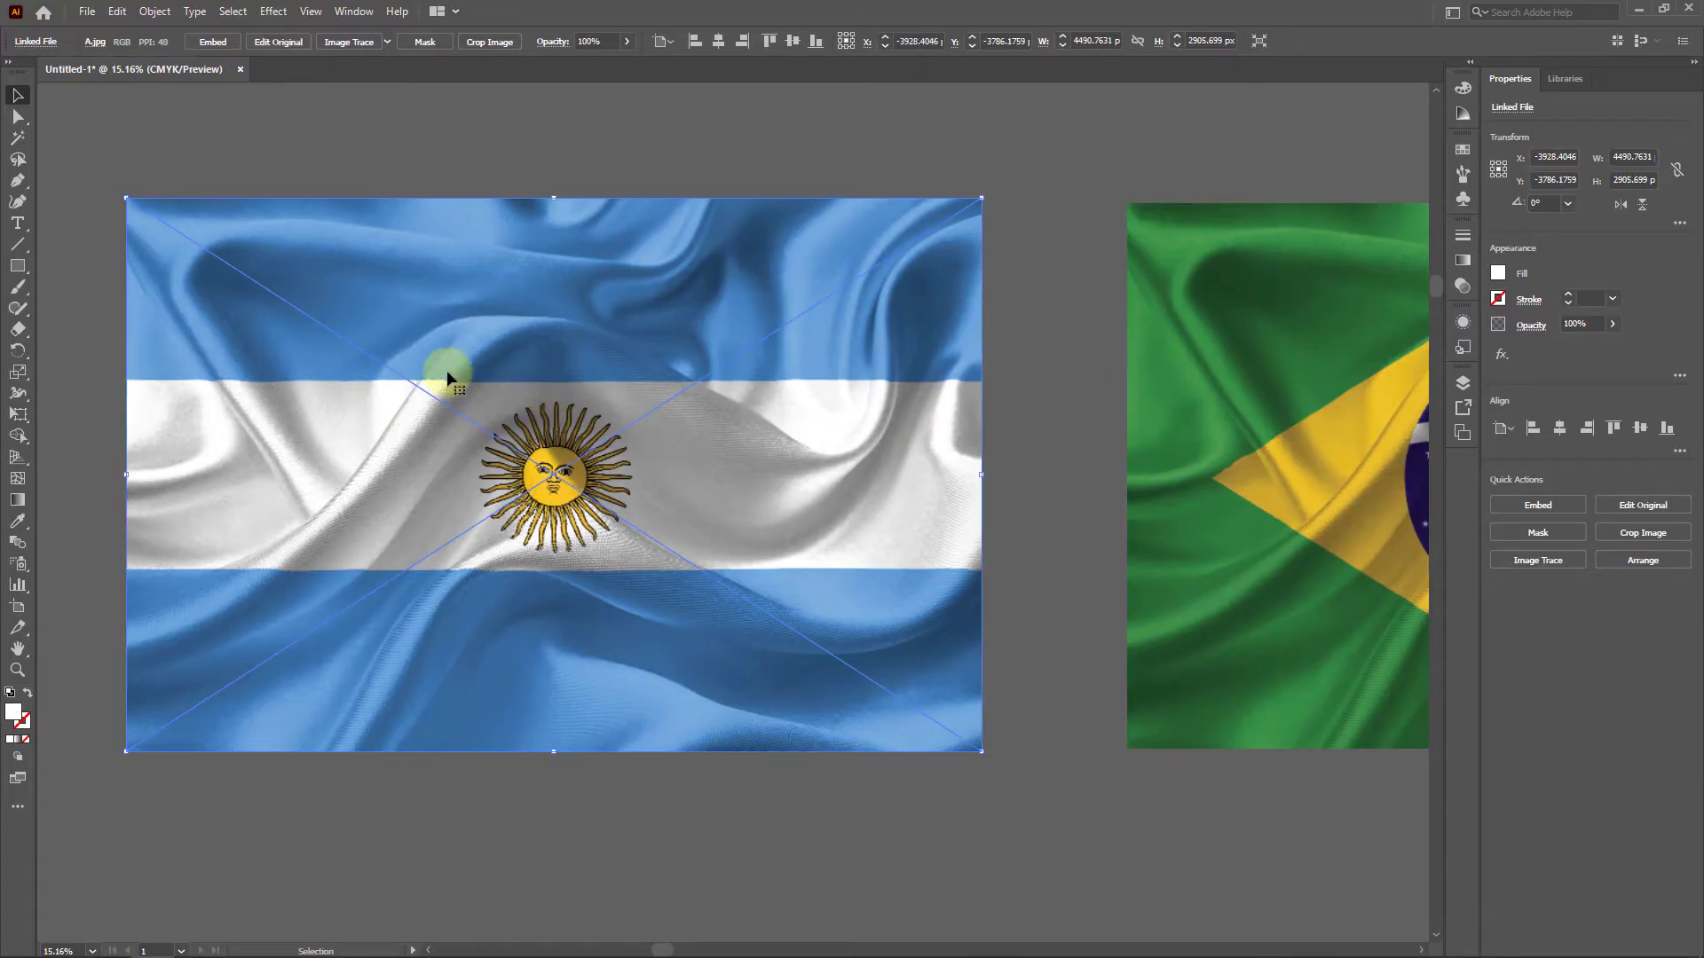
click(213, 45)
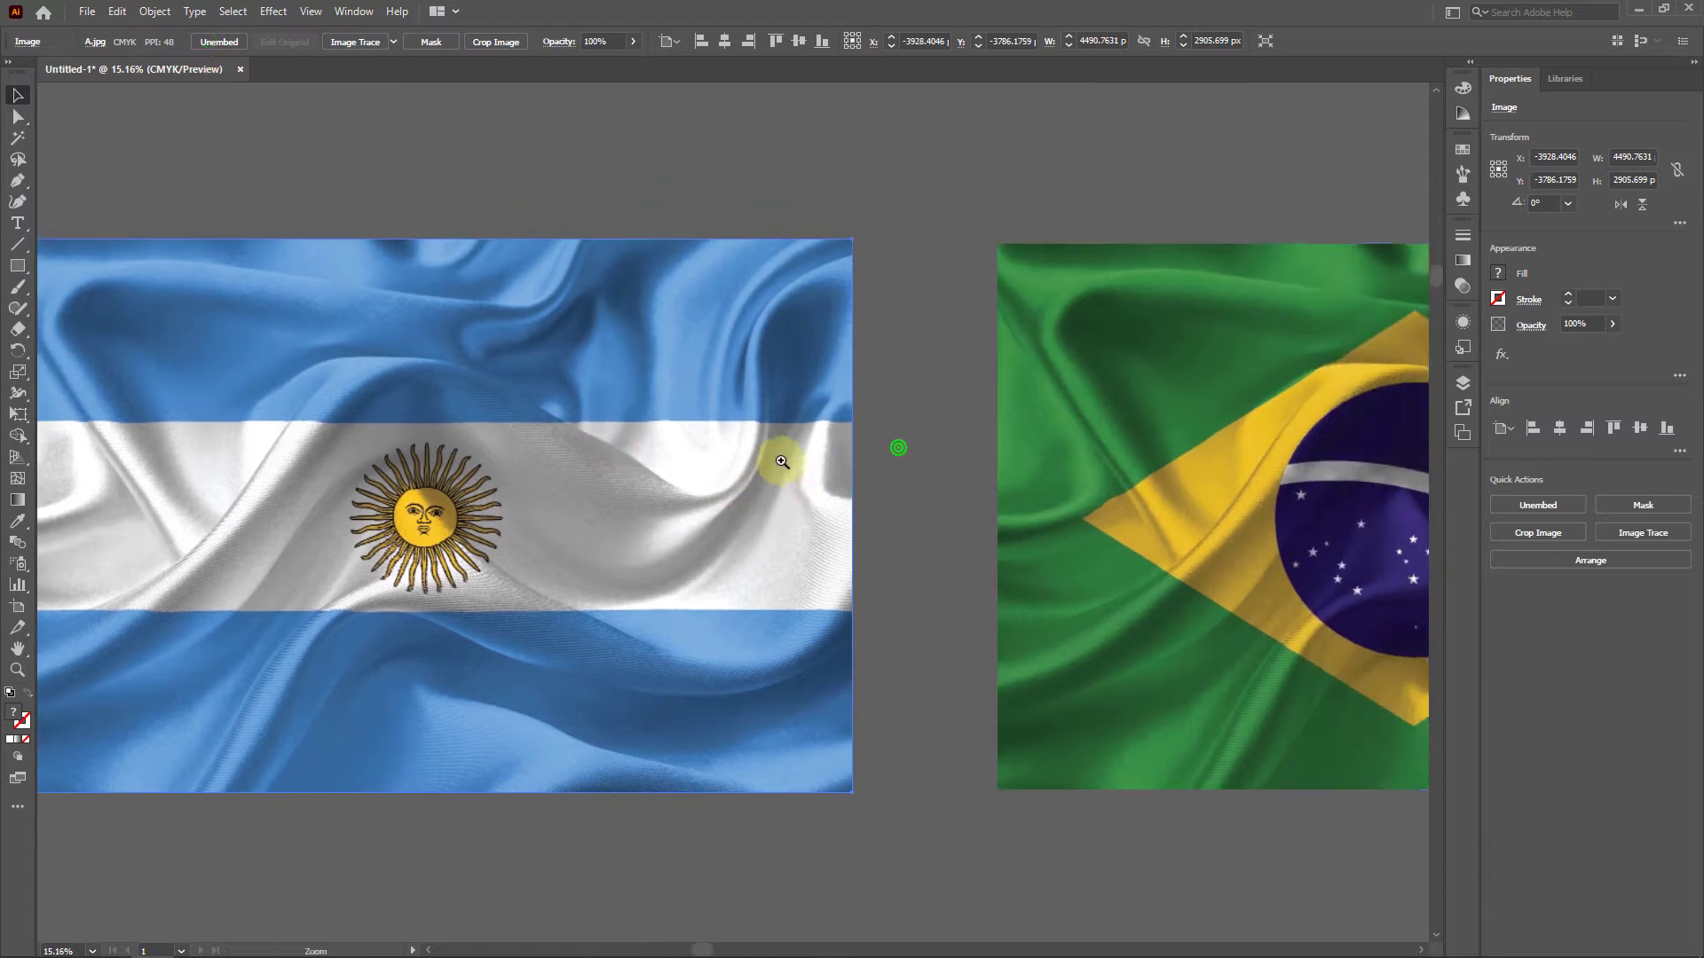
Move the Brazil flag against the Argentina flag's right edge and scale it to match its height, about 4494 by 2902 px
drag(781, 461, 852, 449)
click(1153, 471)
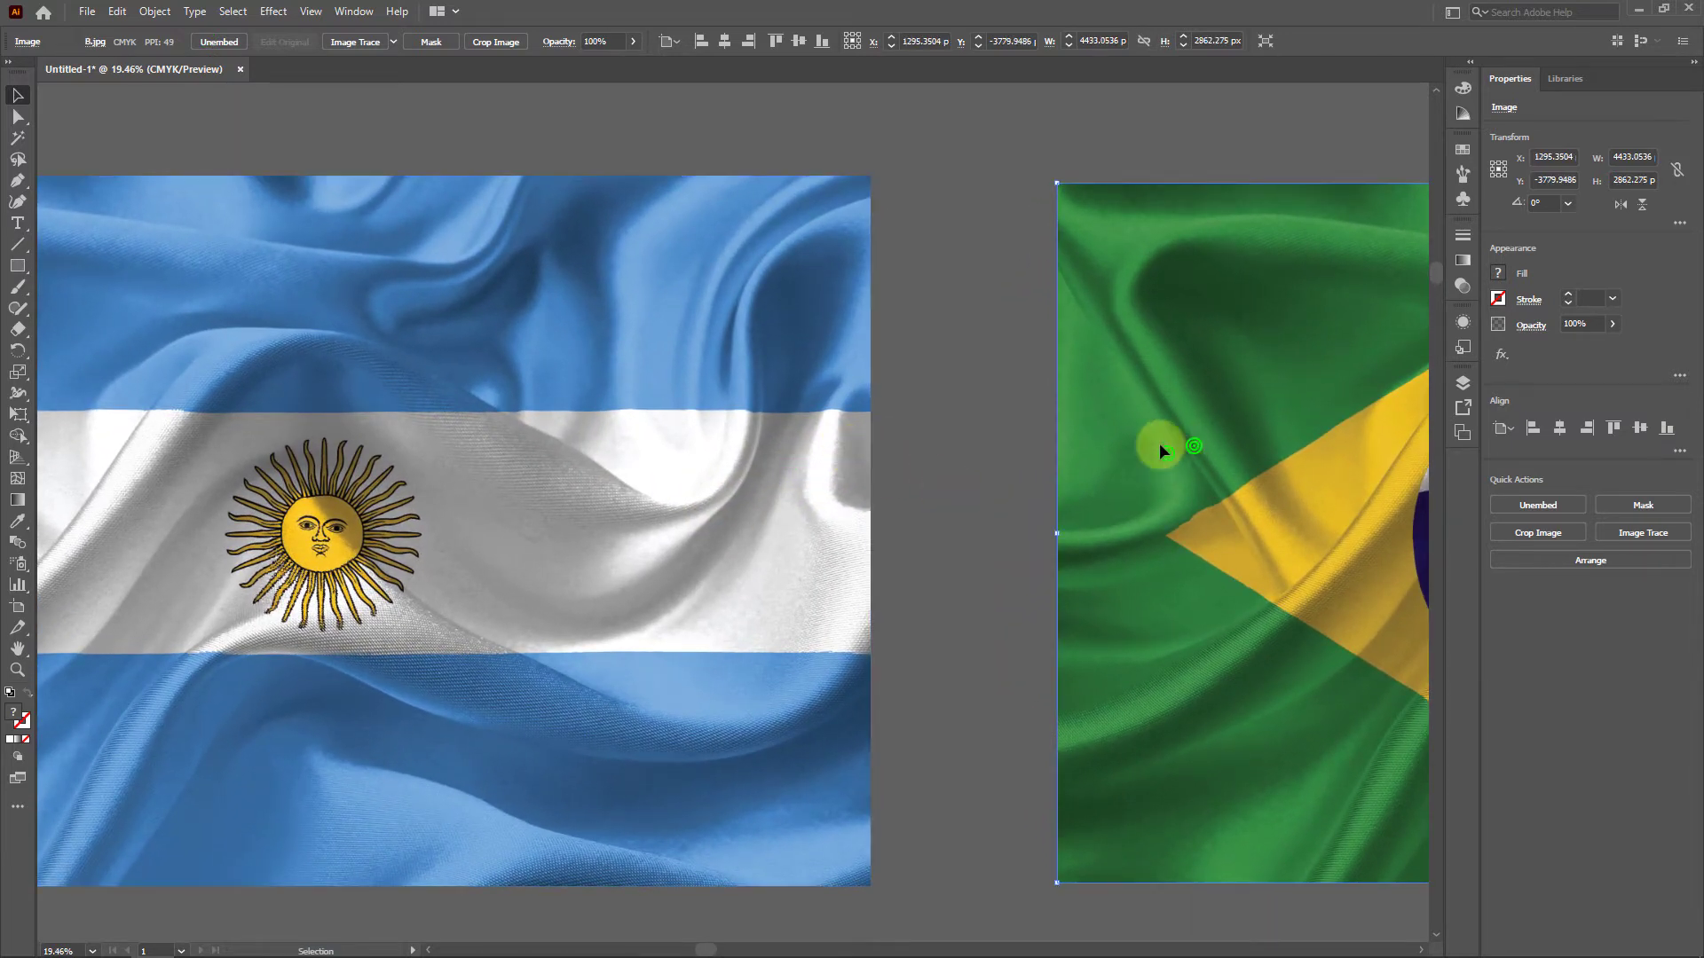
drag(1159, 444, 1002, 434)
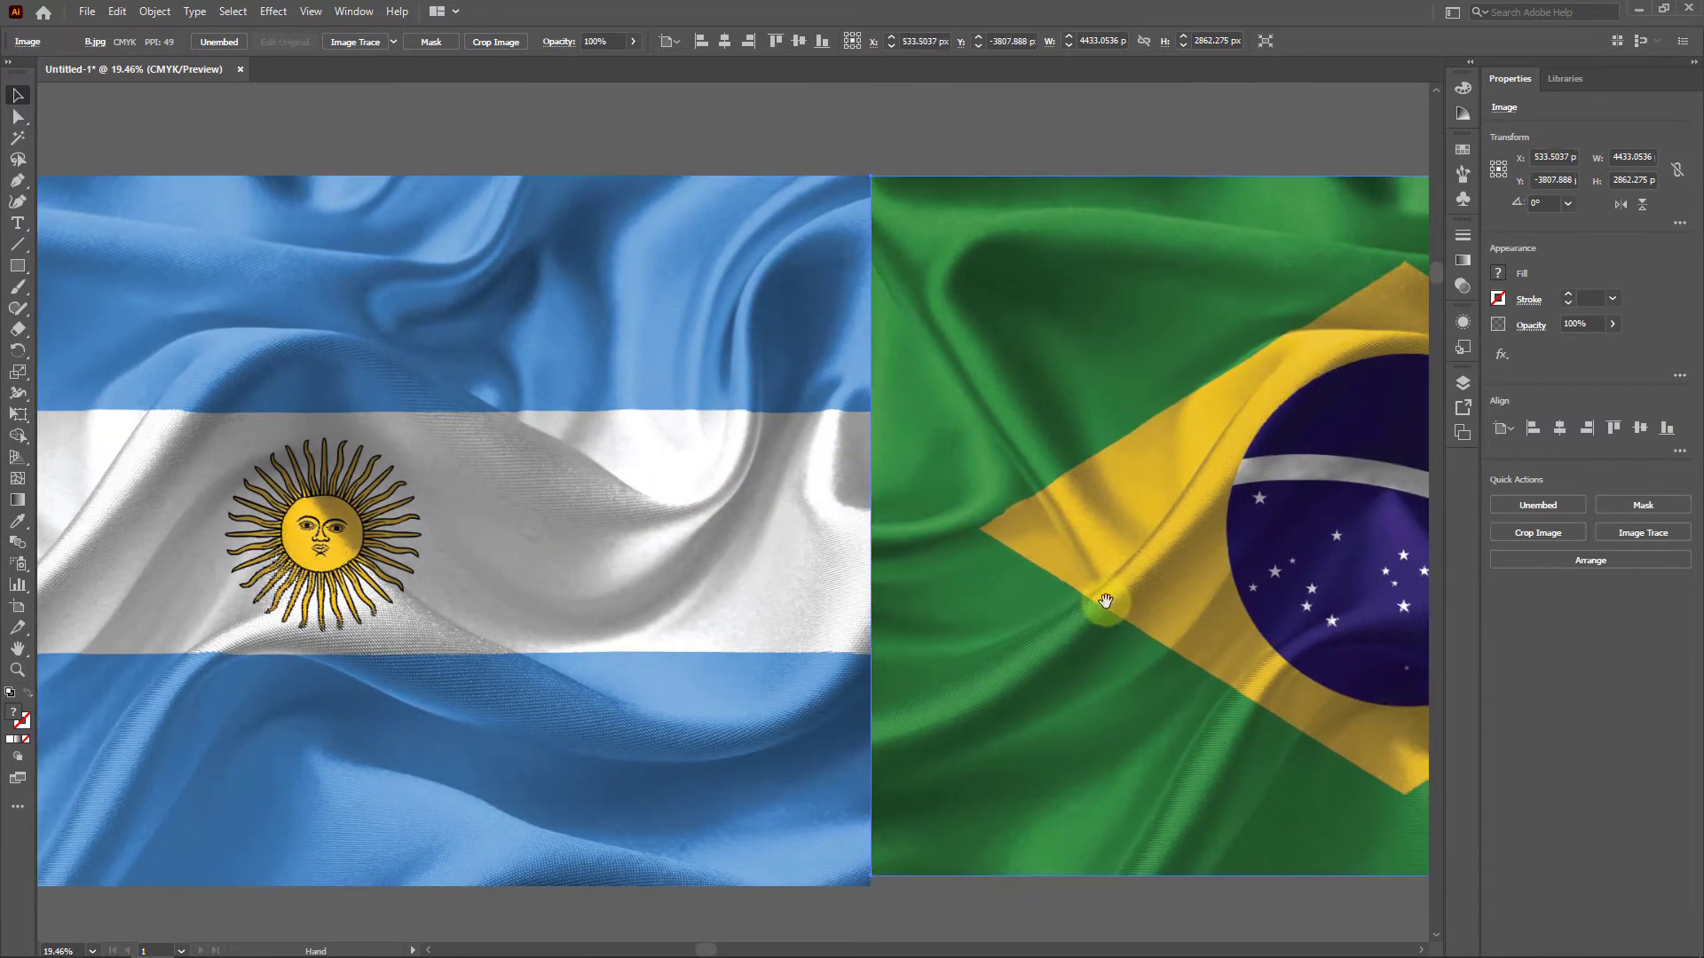
drag(1072, 589, 796, 403)
drag(911, 515, 744, 603)
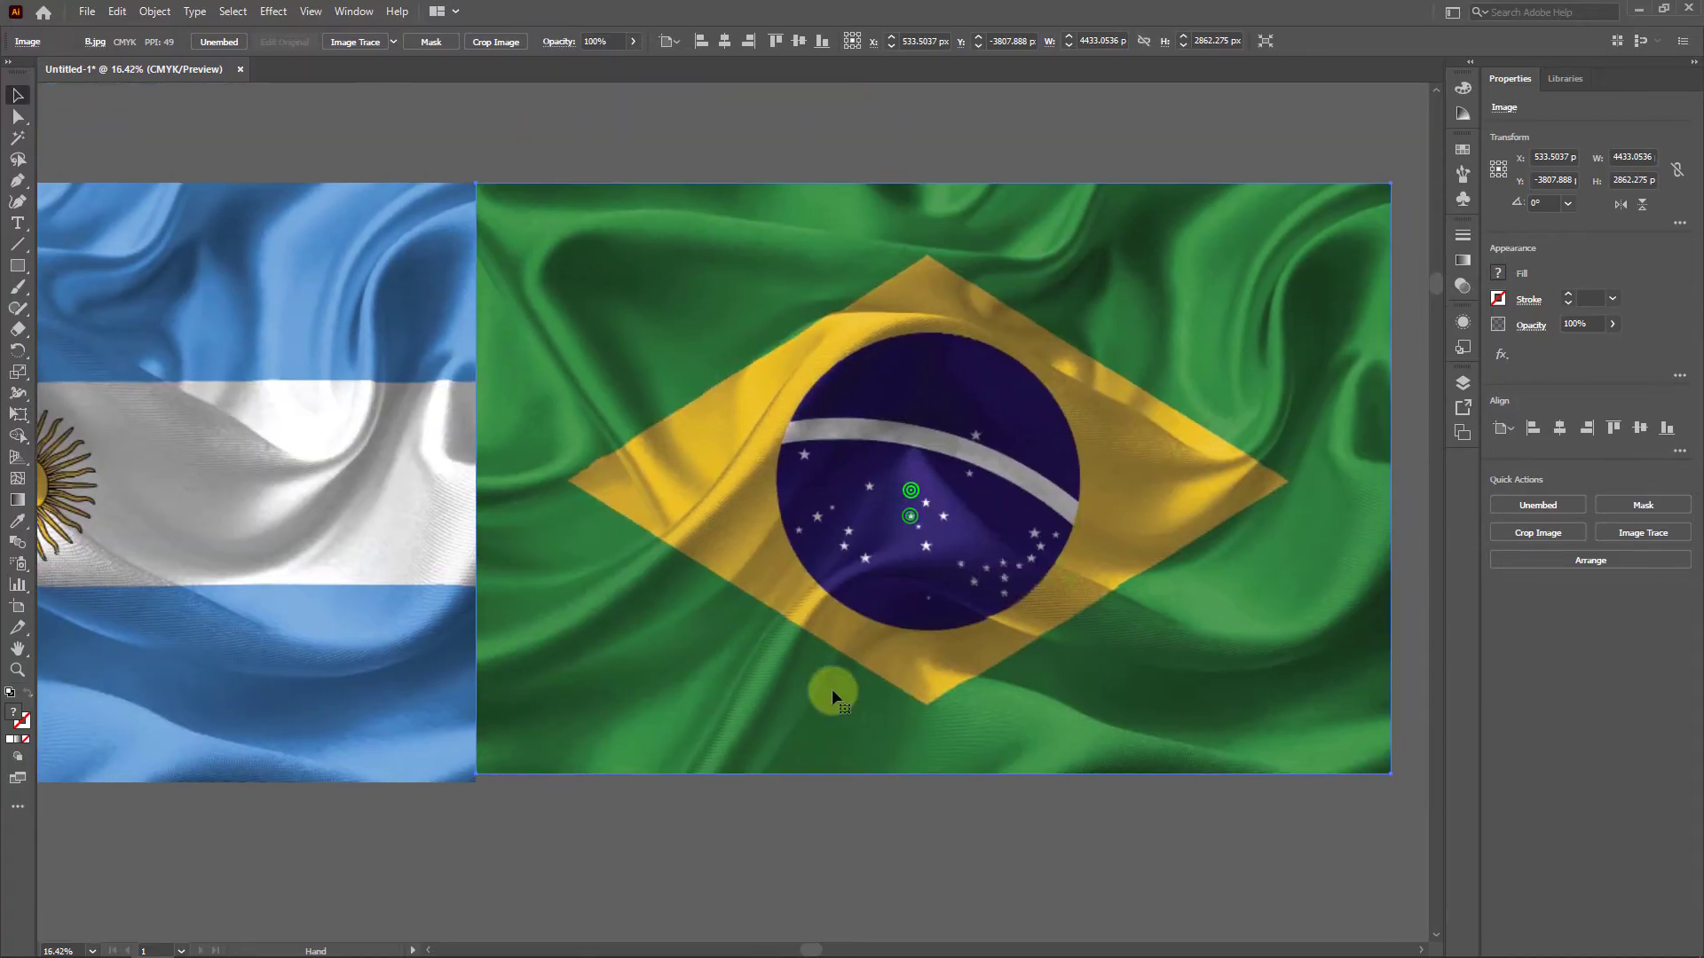
drag(487, 776, 470, 778)
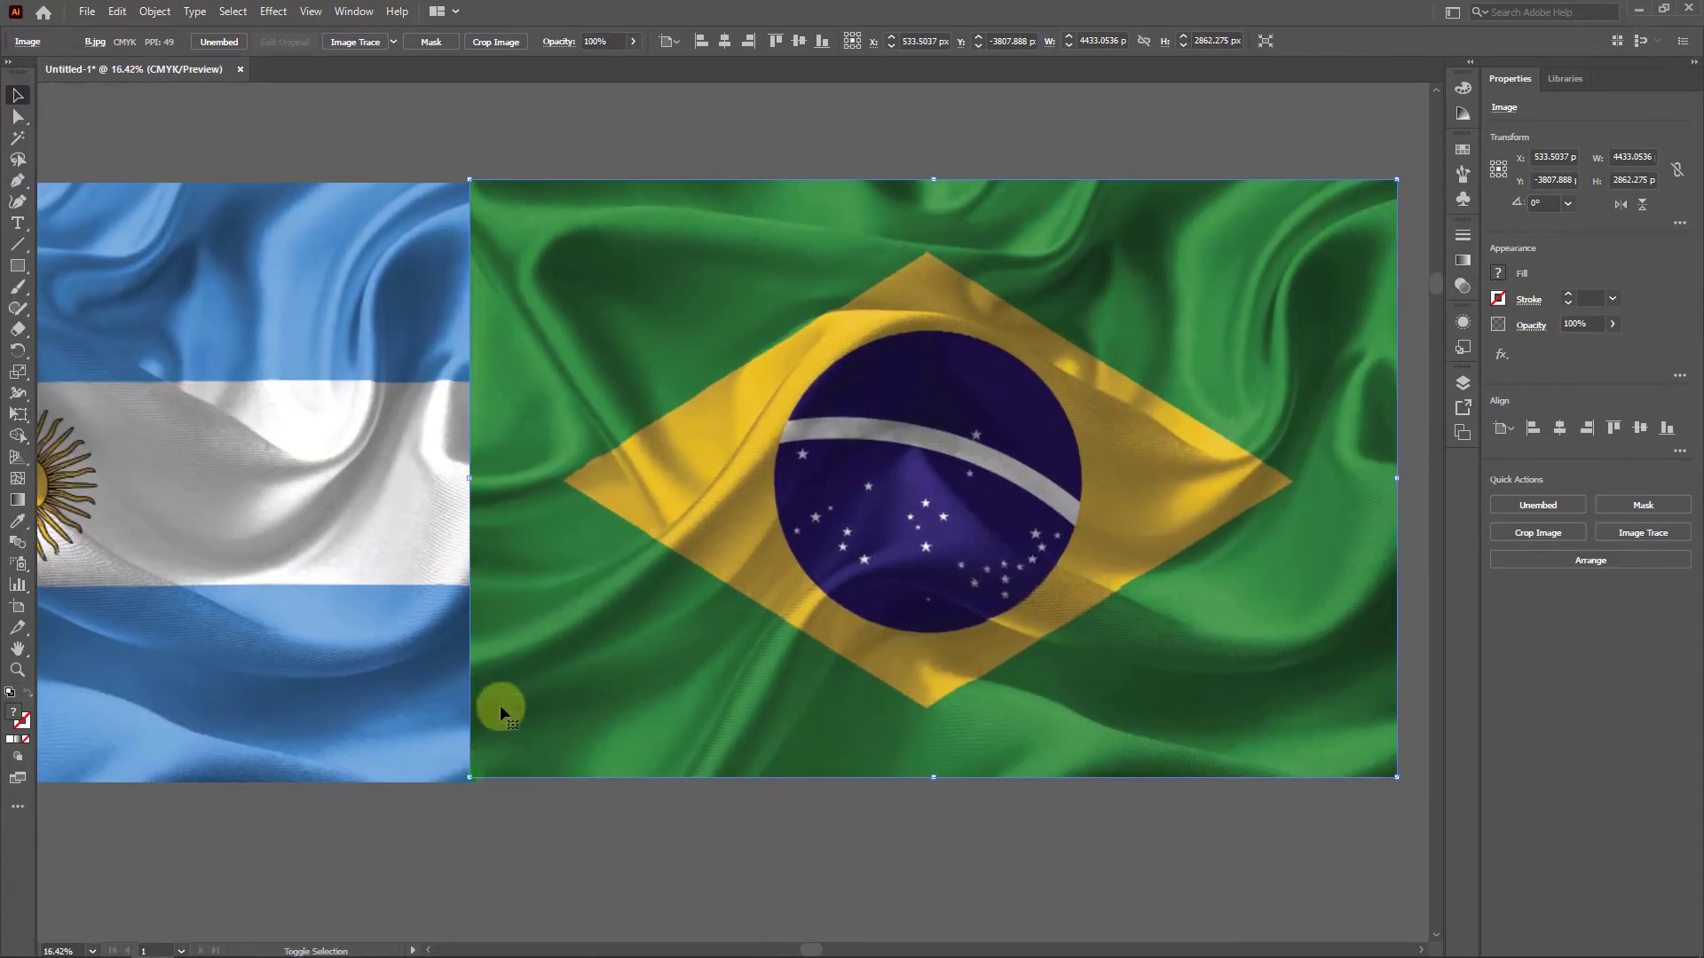
drag(501, 710, 533, 609)
click(497, 857)
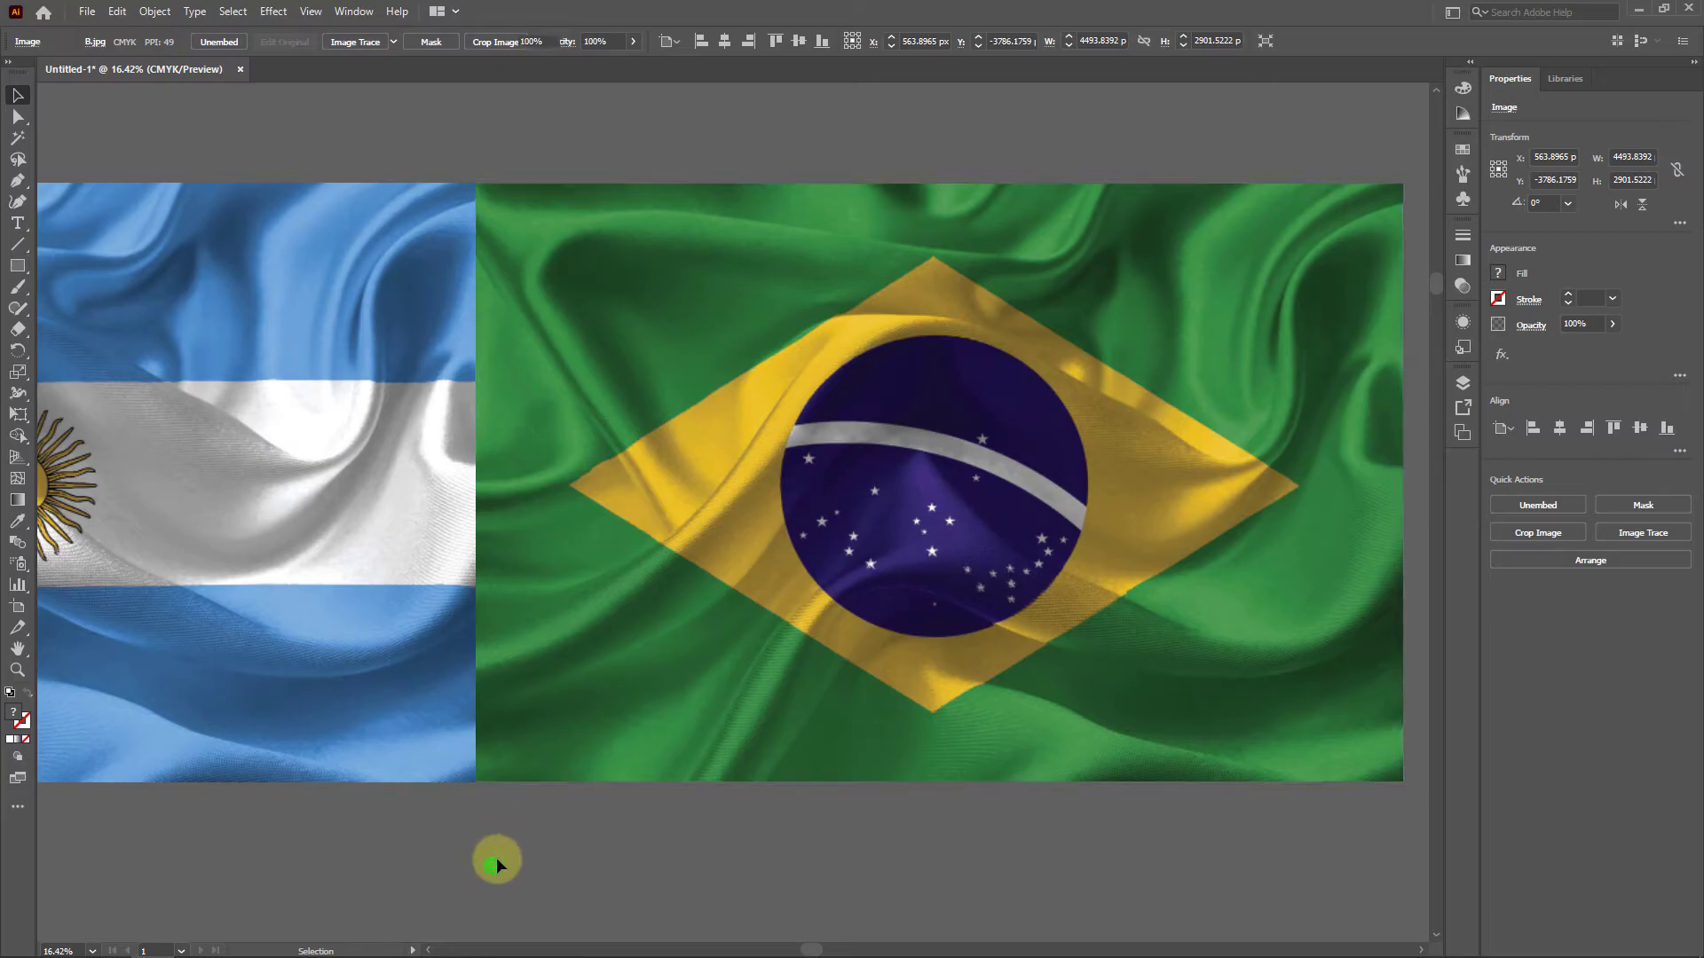
Shift the Brazil flag horizontally away from the Argentina flag to leave a small gap between them
scroll(753, 476, down, 1)
mouse_move(645, 446)
mouse_down()
mouse_move(682, 444)
mouse_move(645, 446)
mouse_up()
drag(441, 506, 829, 514)
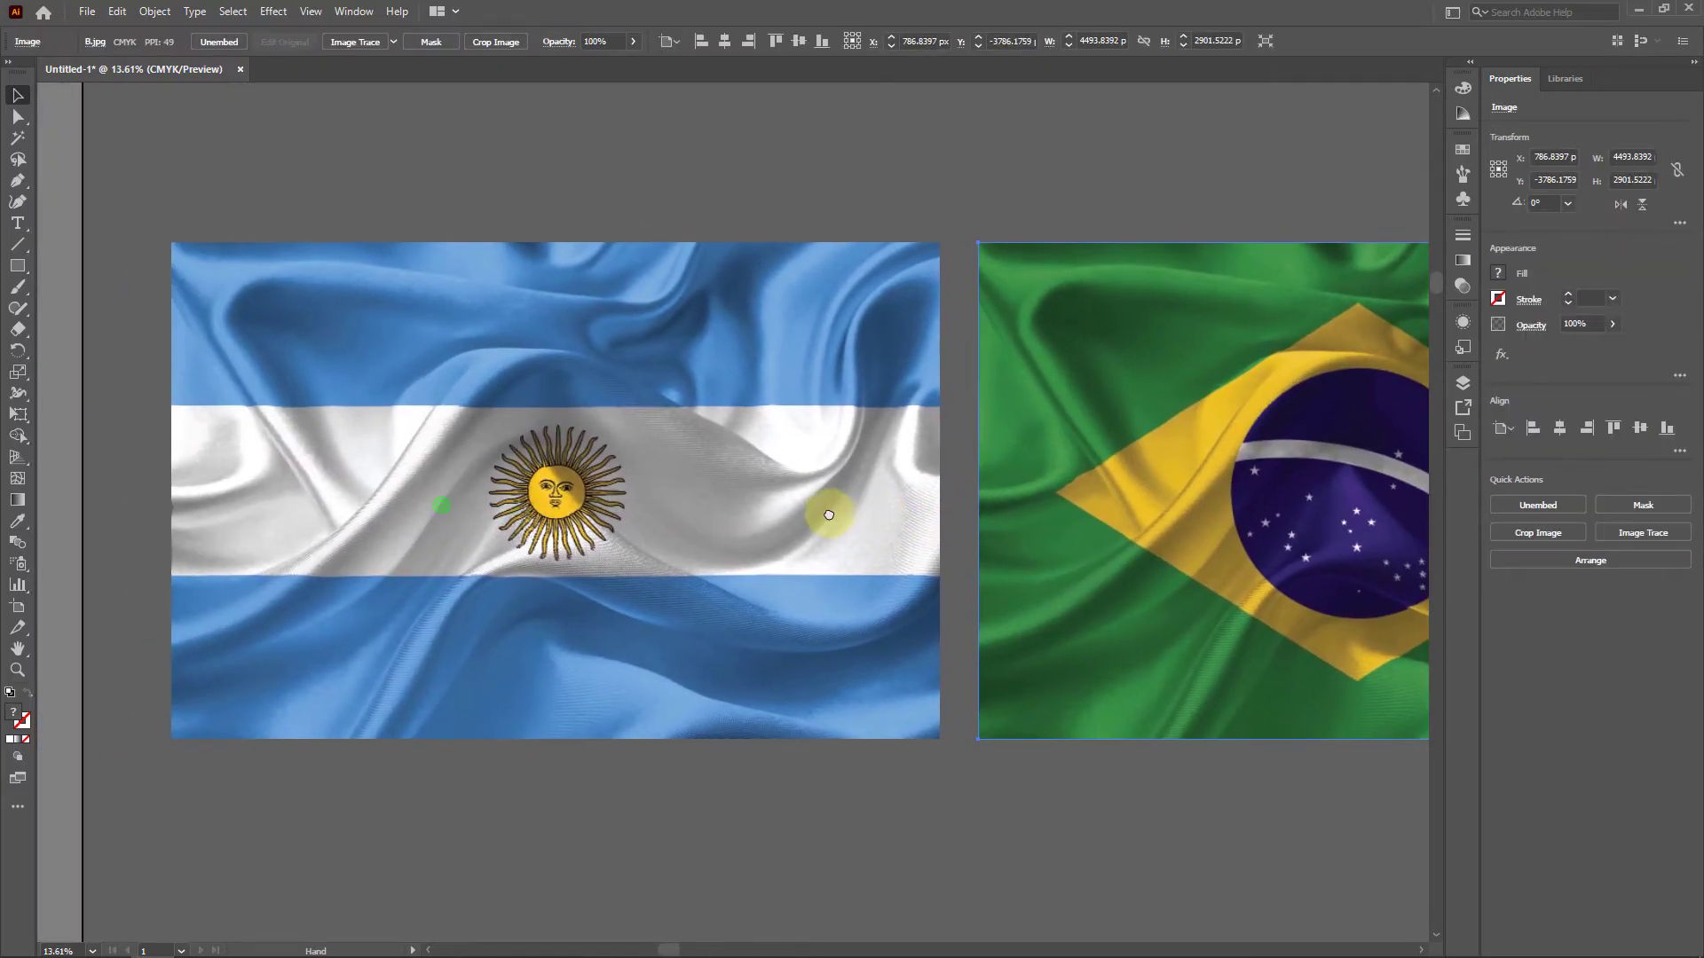
drag(336, 443, 426, 438)
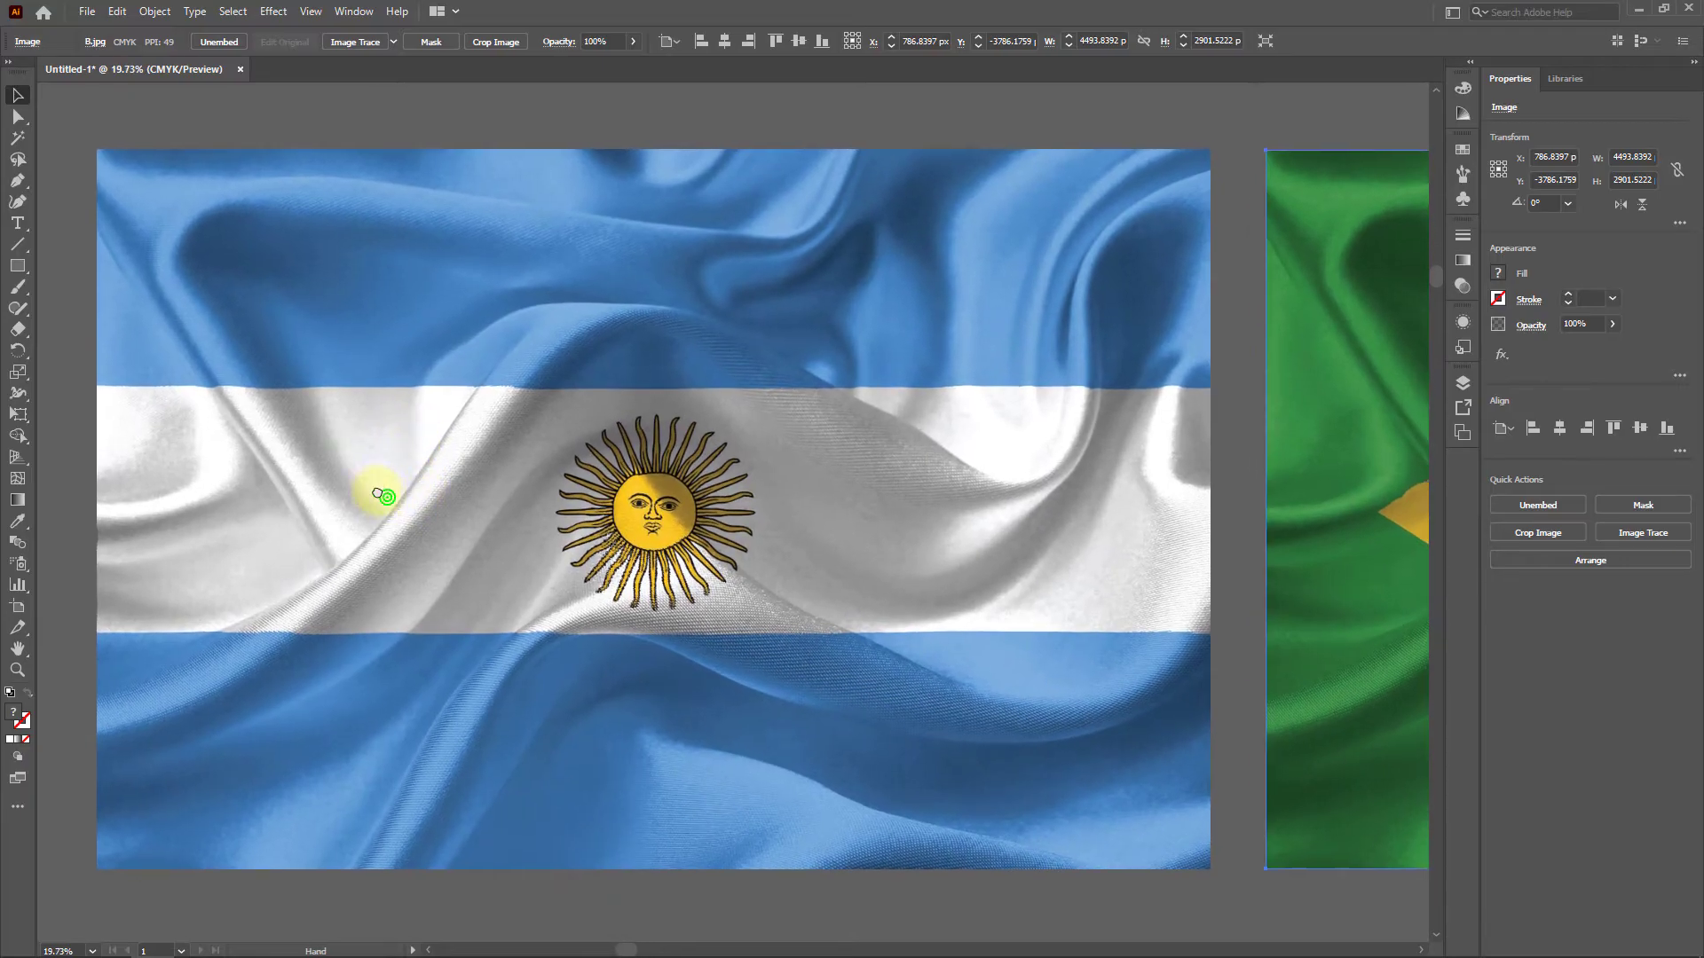
drag(378, 493, 381, 481)
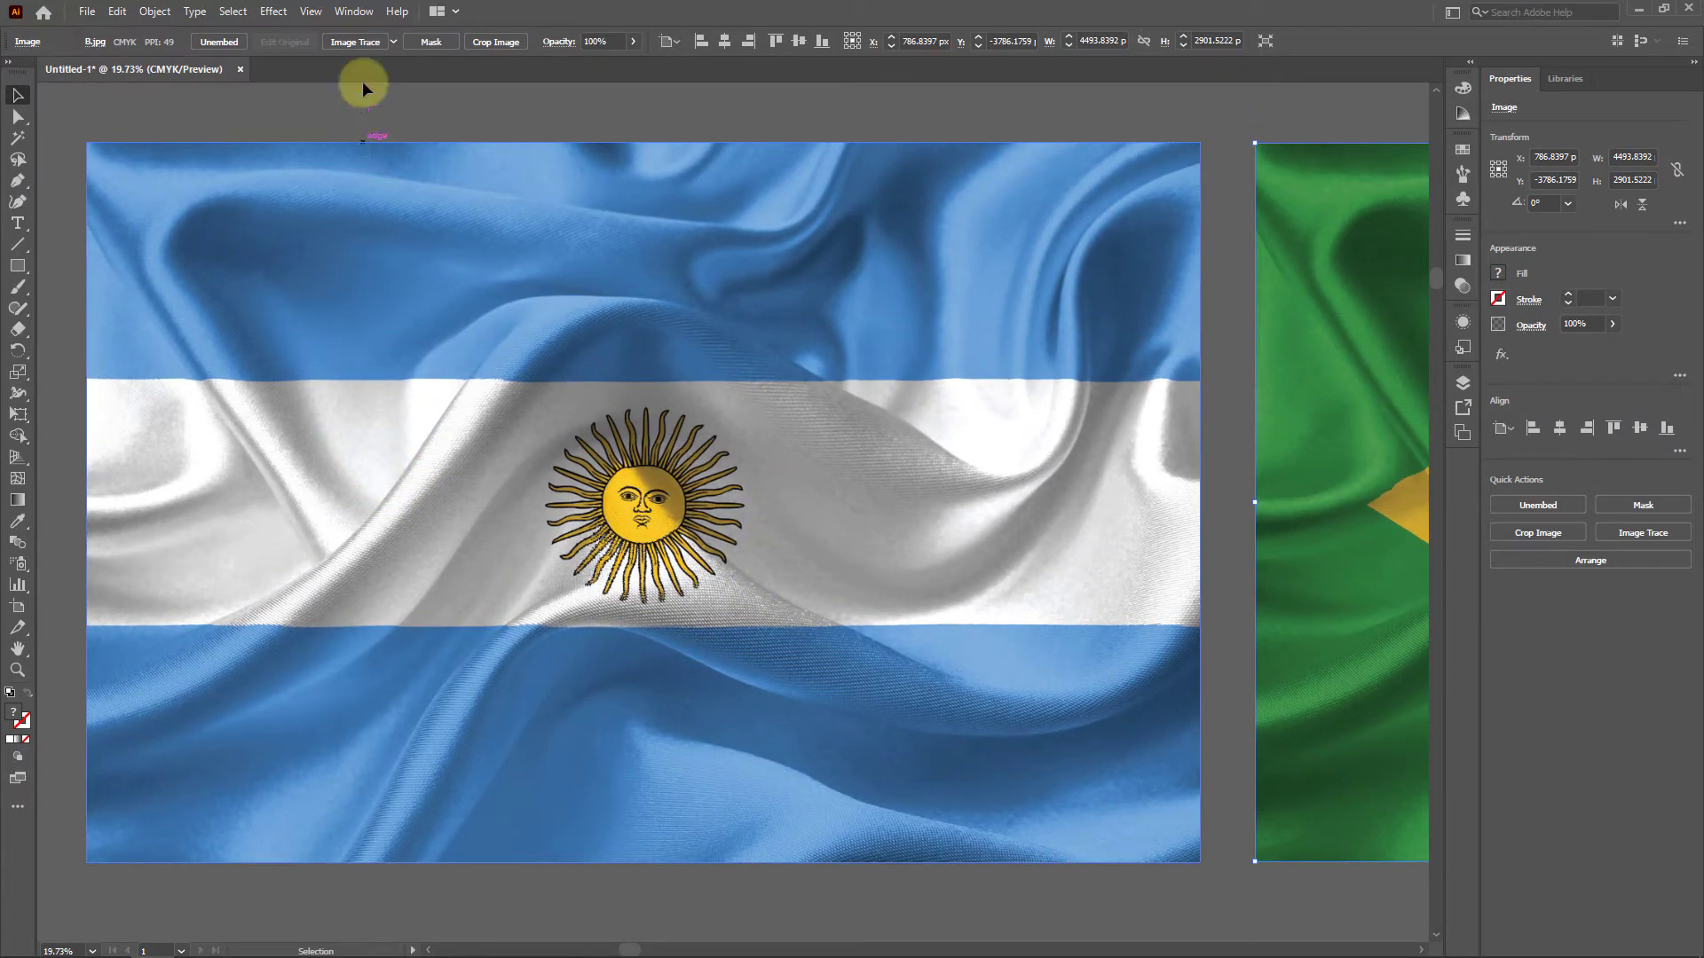
Make a clipping opacity mask for the Argentina flag in the Transparency settings and enter mask editing
click(356, 13)
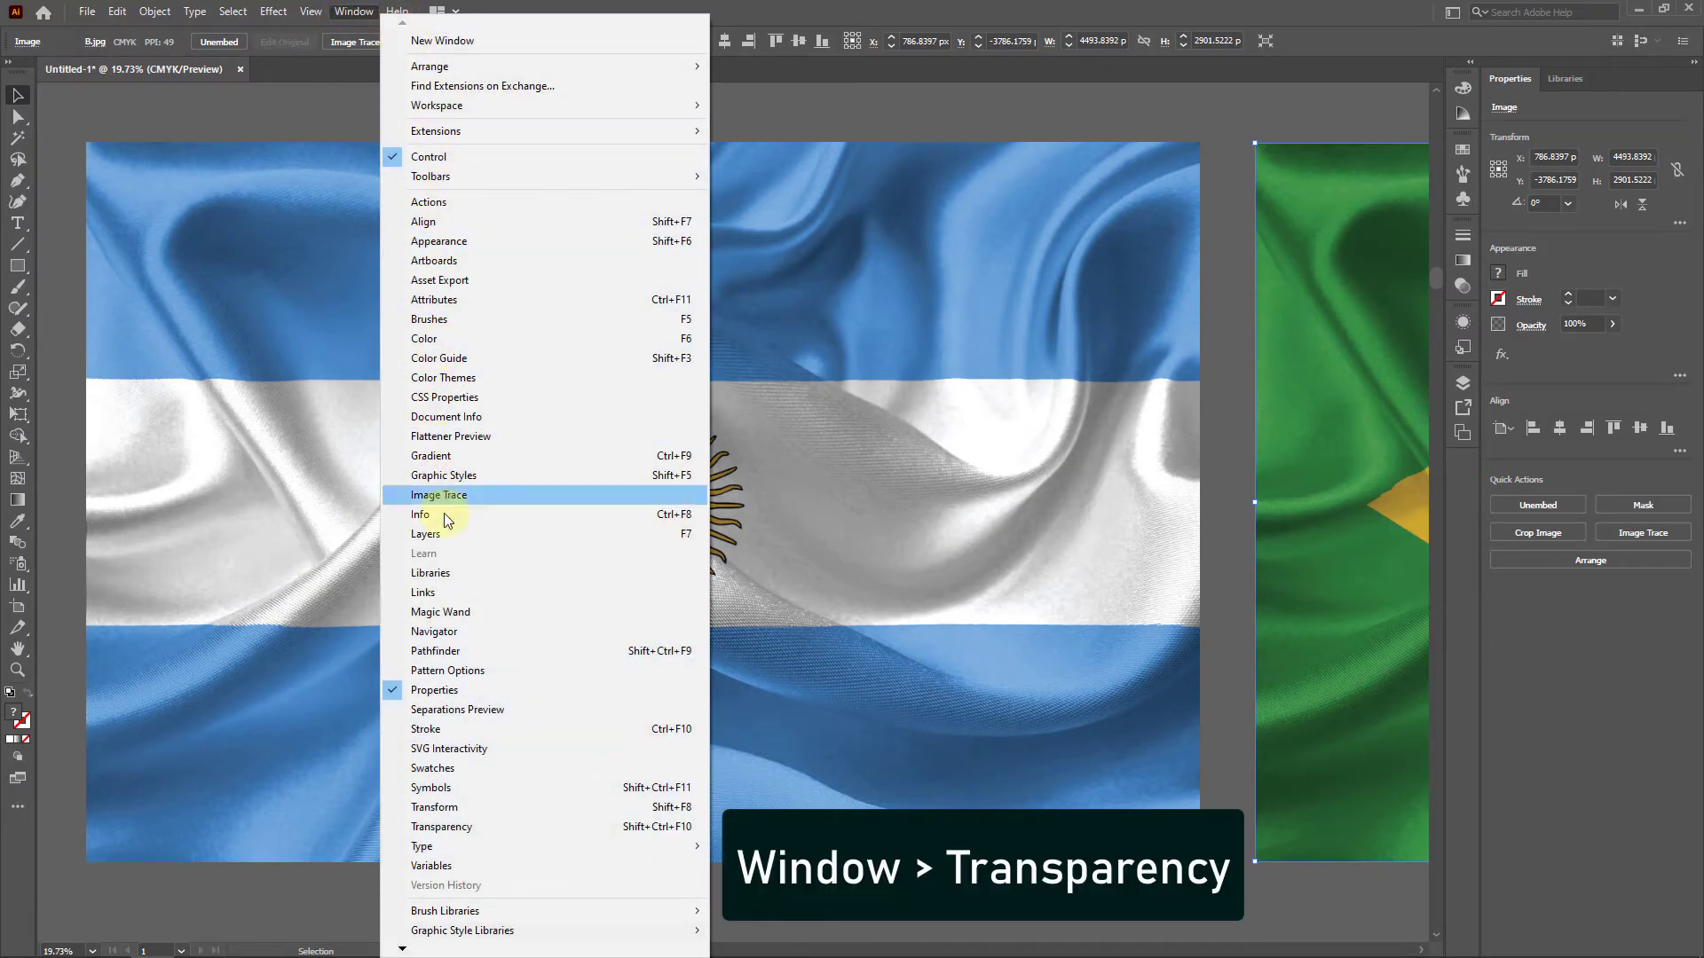
click(451, 829)
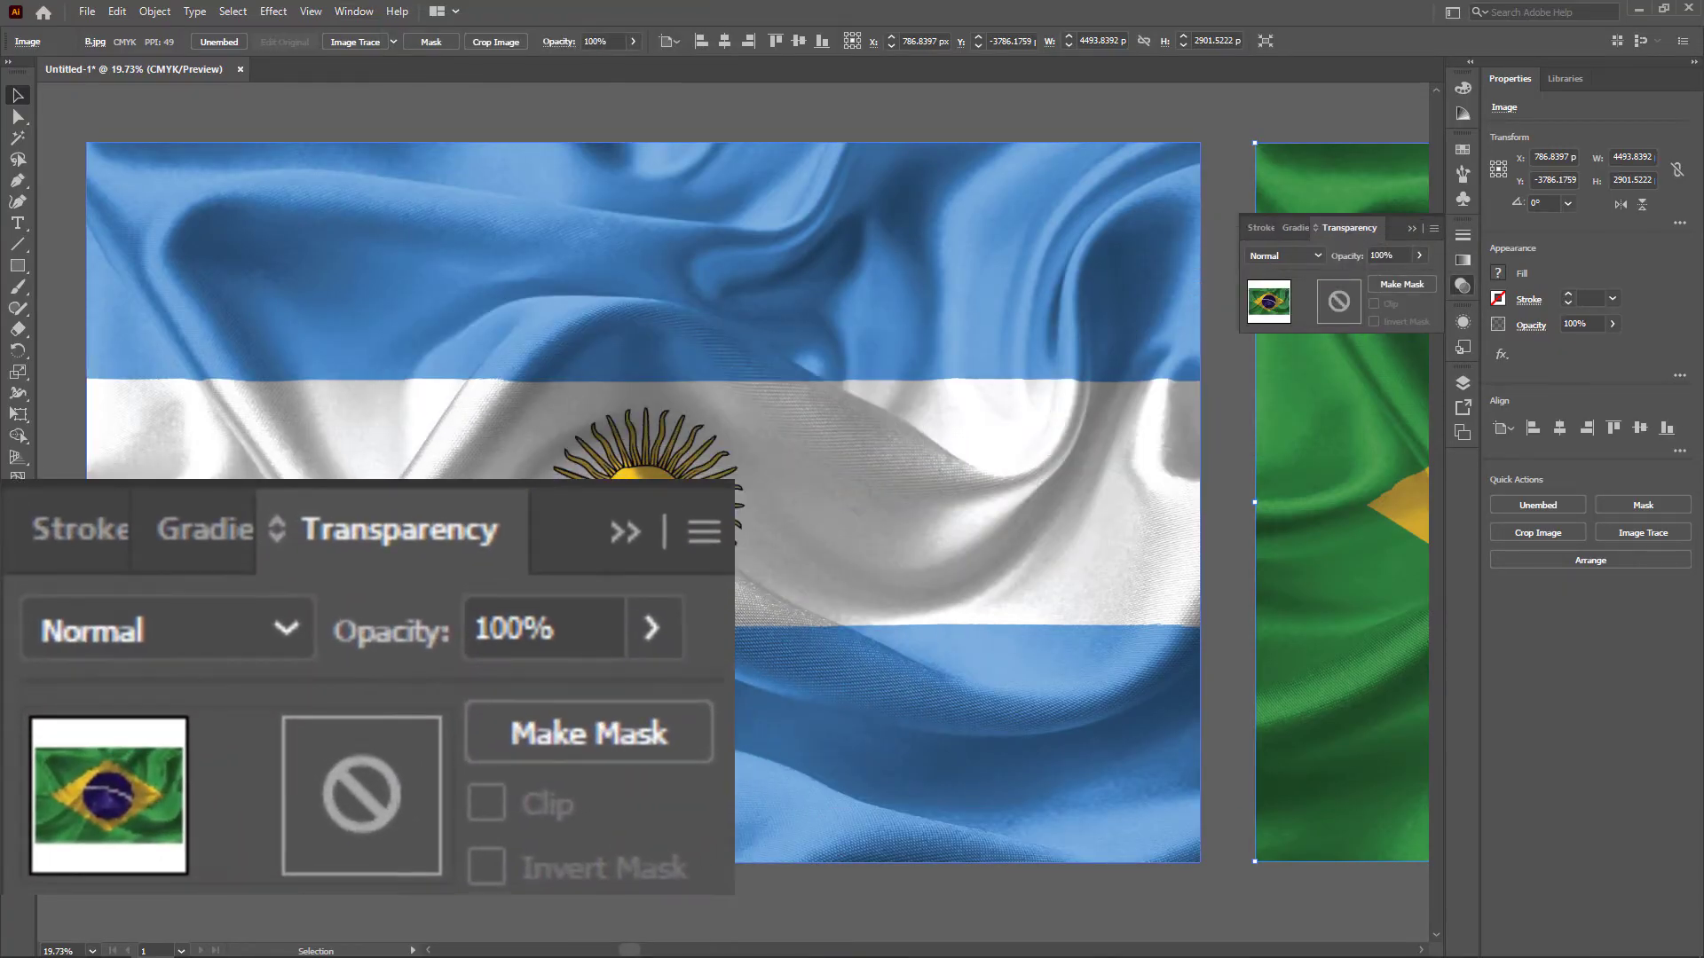
click(491, 413)
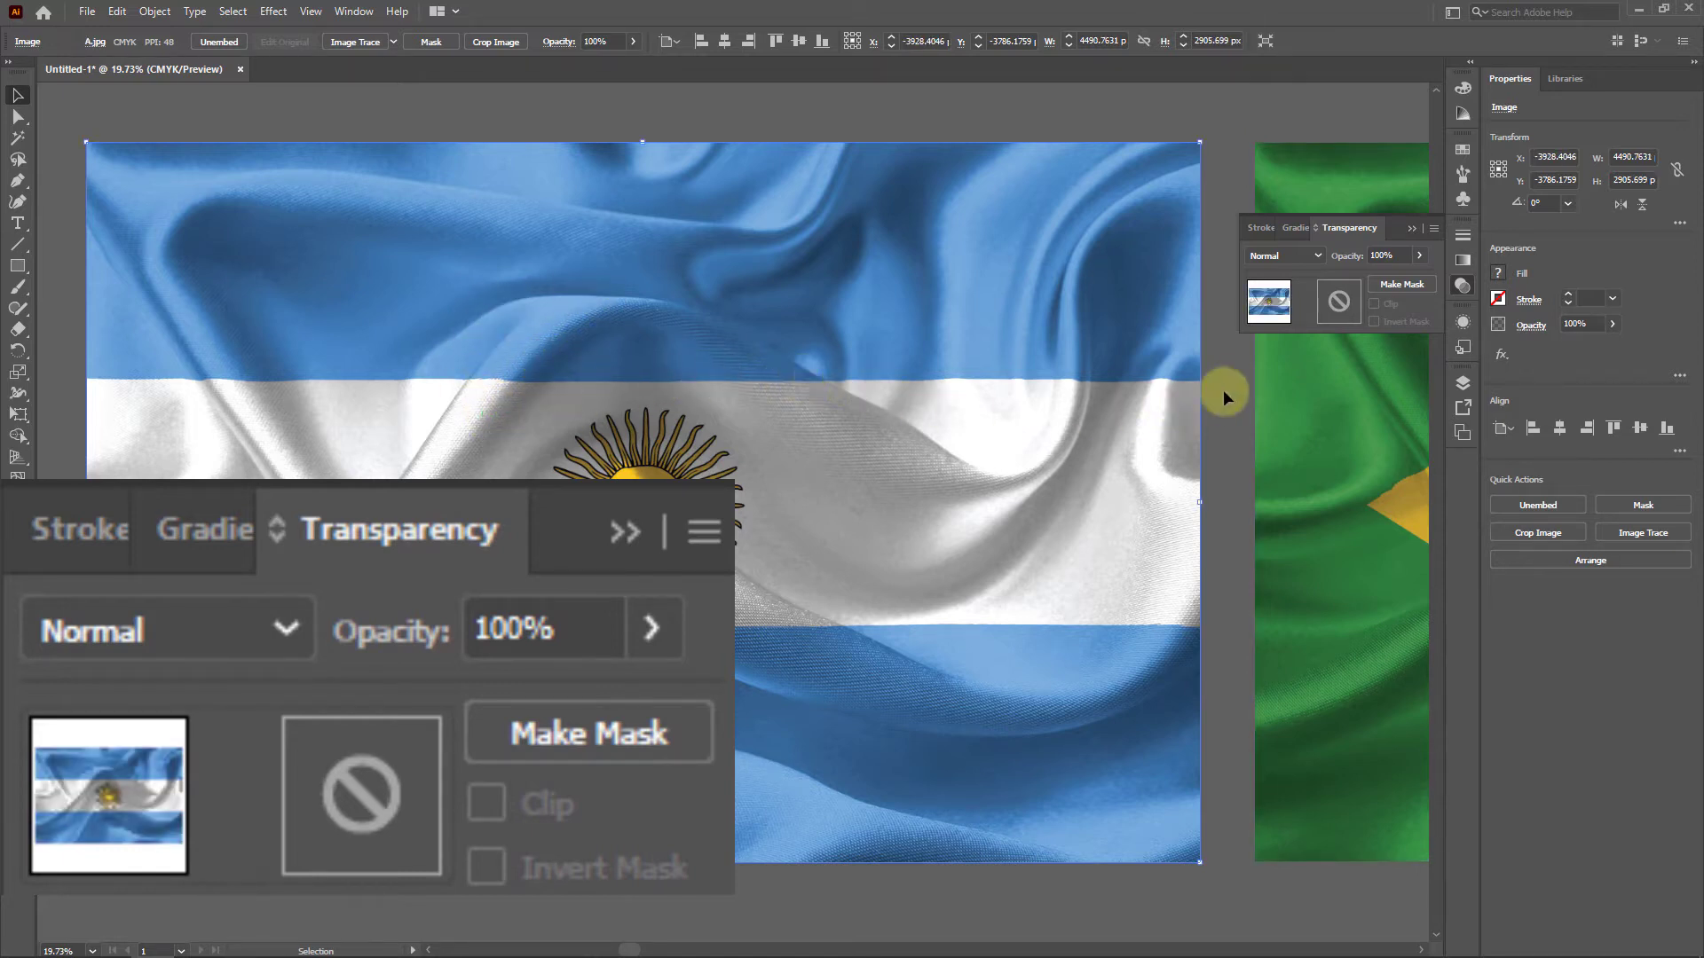
click(1402, 284)
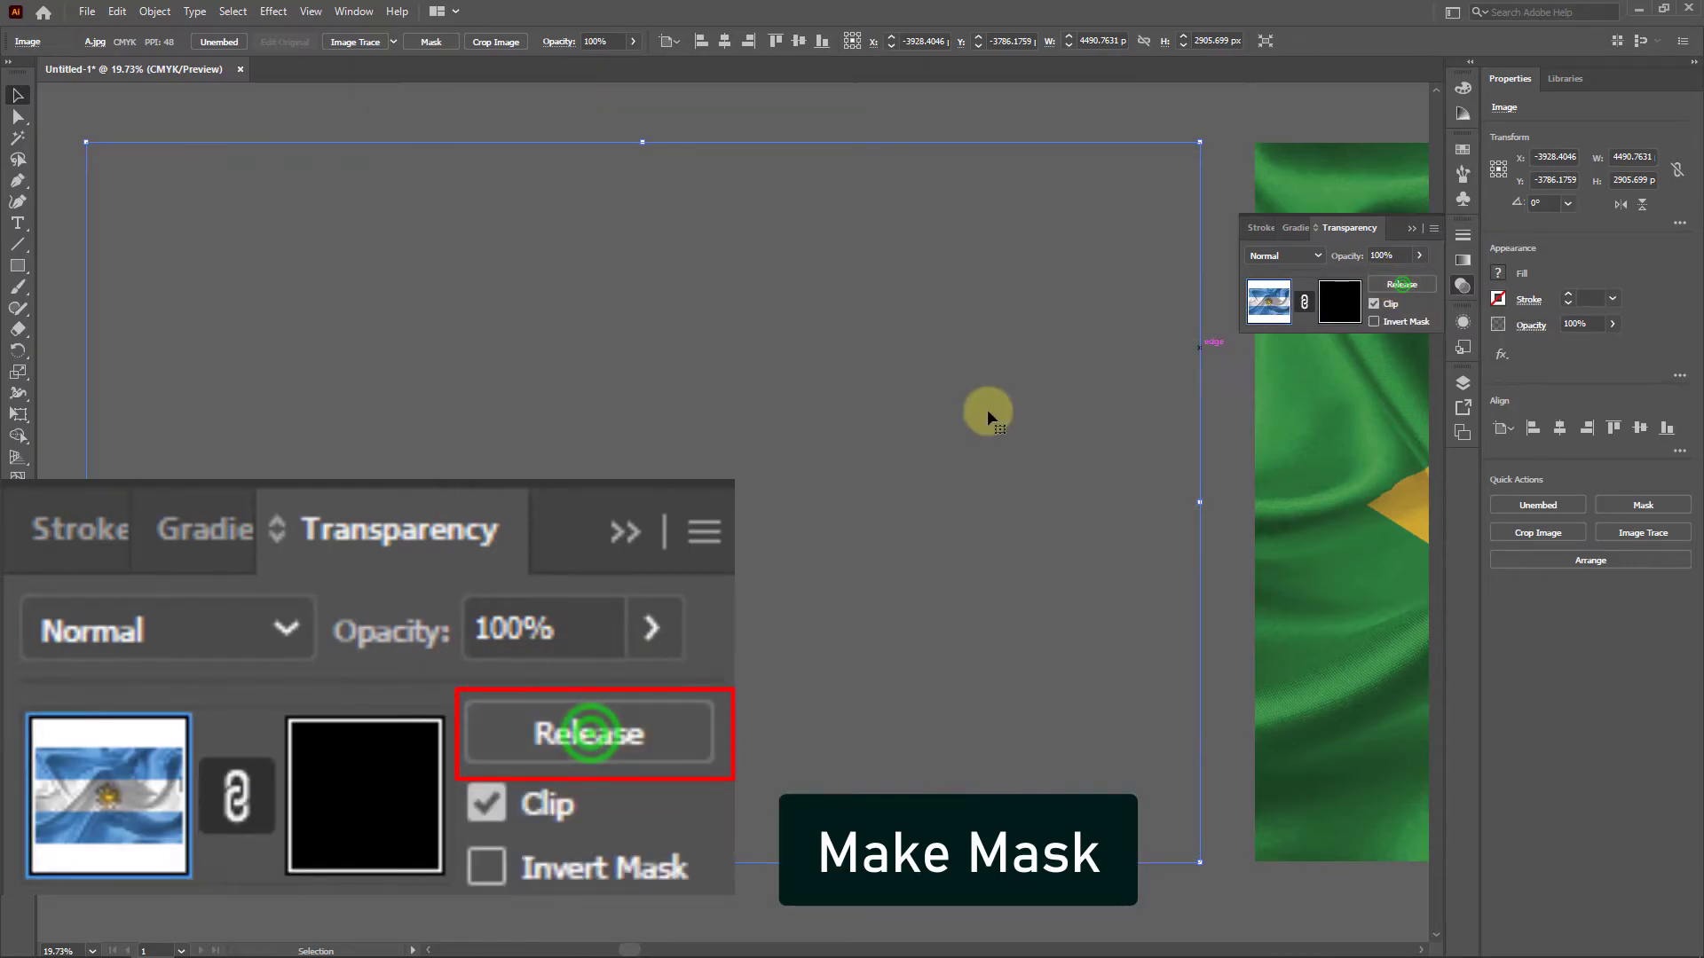
click(1338, 304)
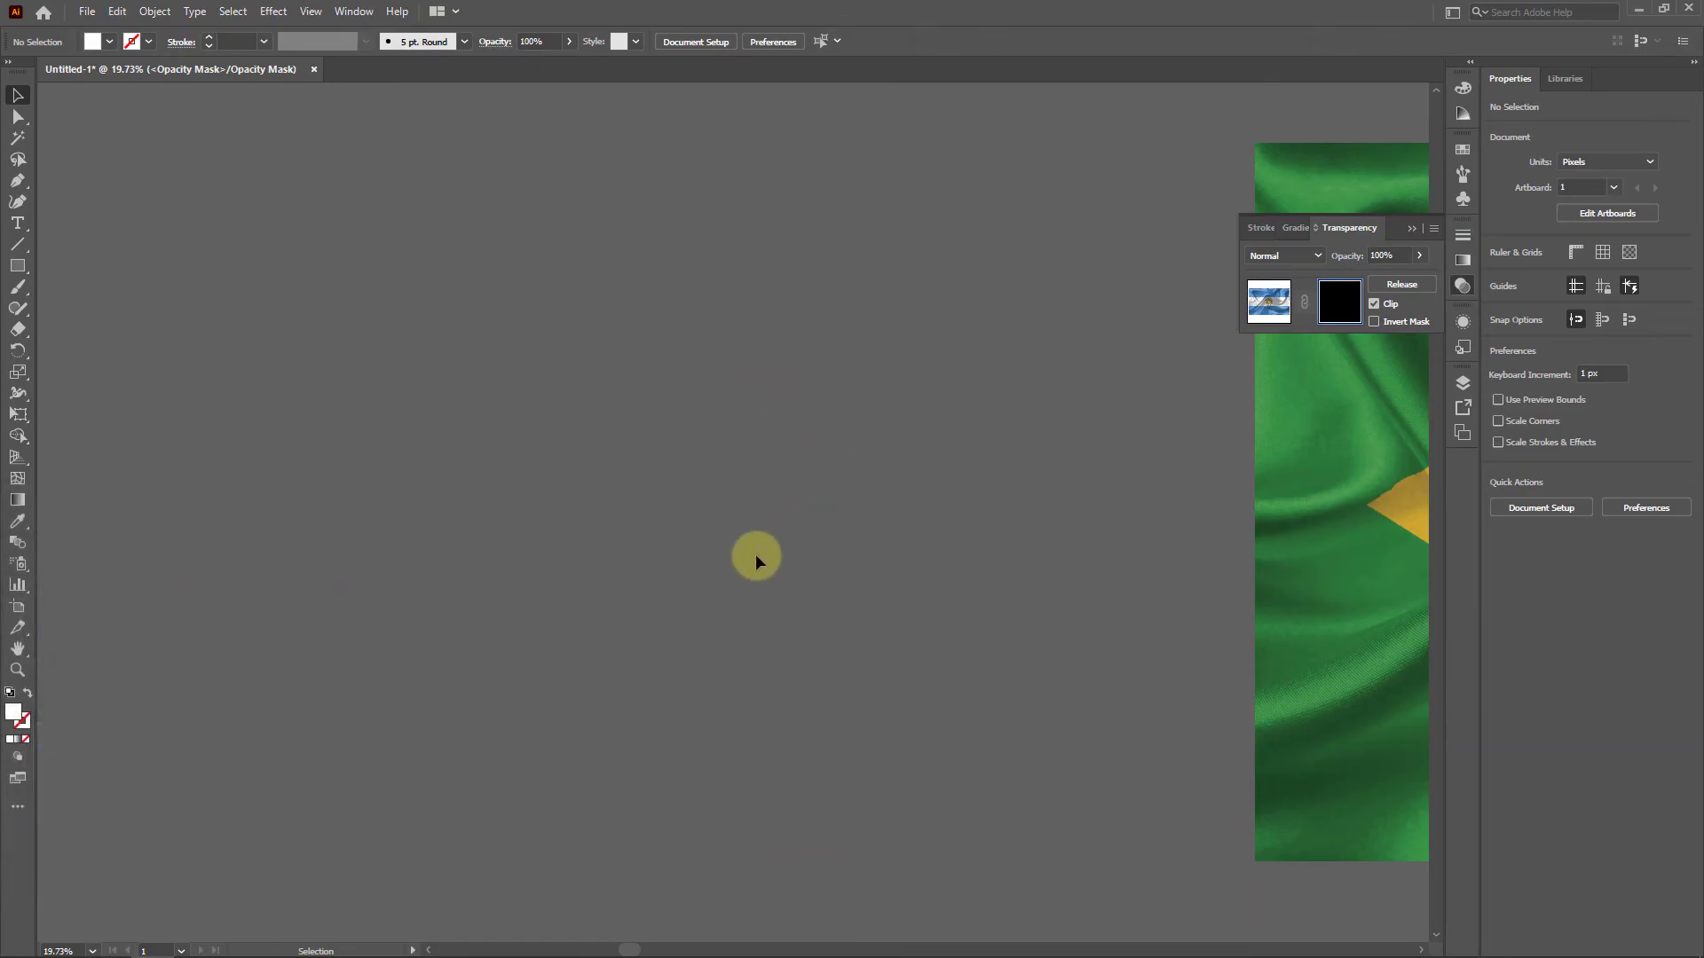
Draw a white (FFFFFF) rectangle without stroke in the opacity mask, about 4637 by 3102 px, covering the Argentina flag
click(22, 265)
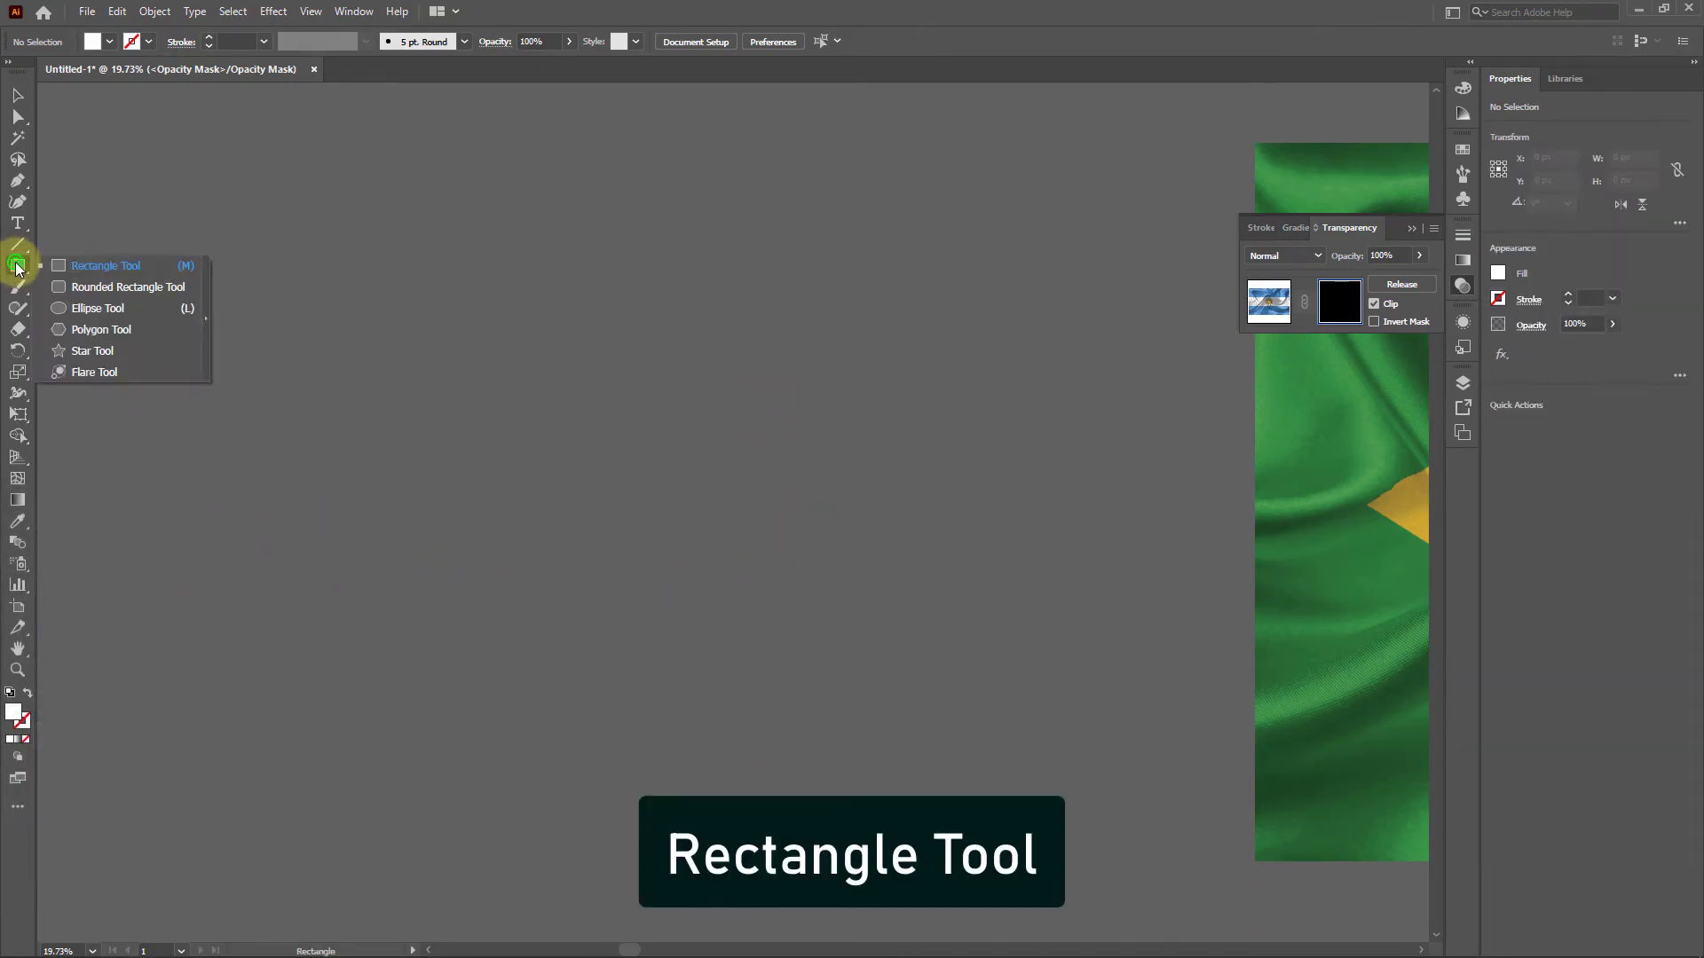
click(127, 270)
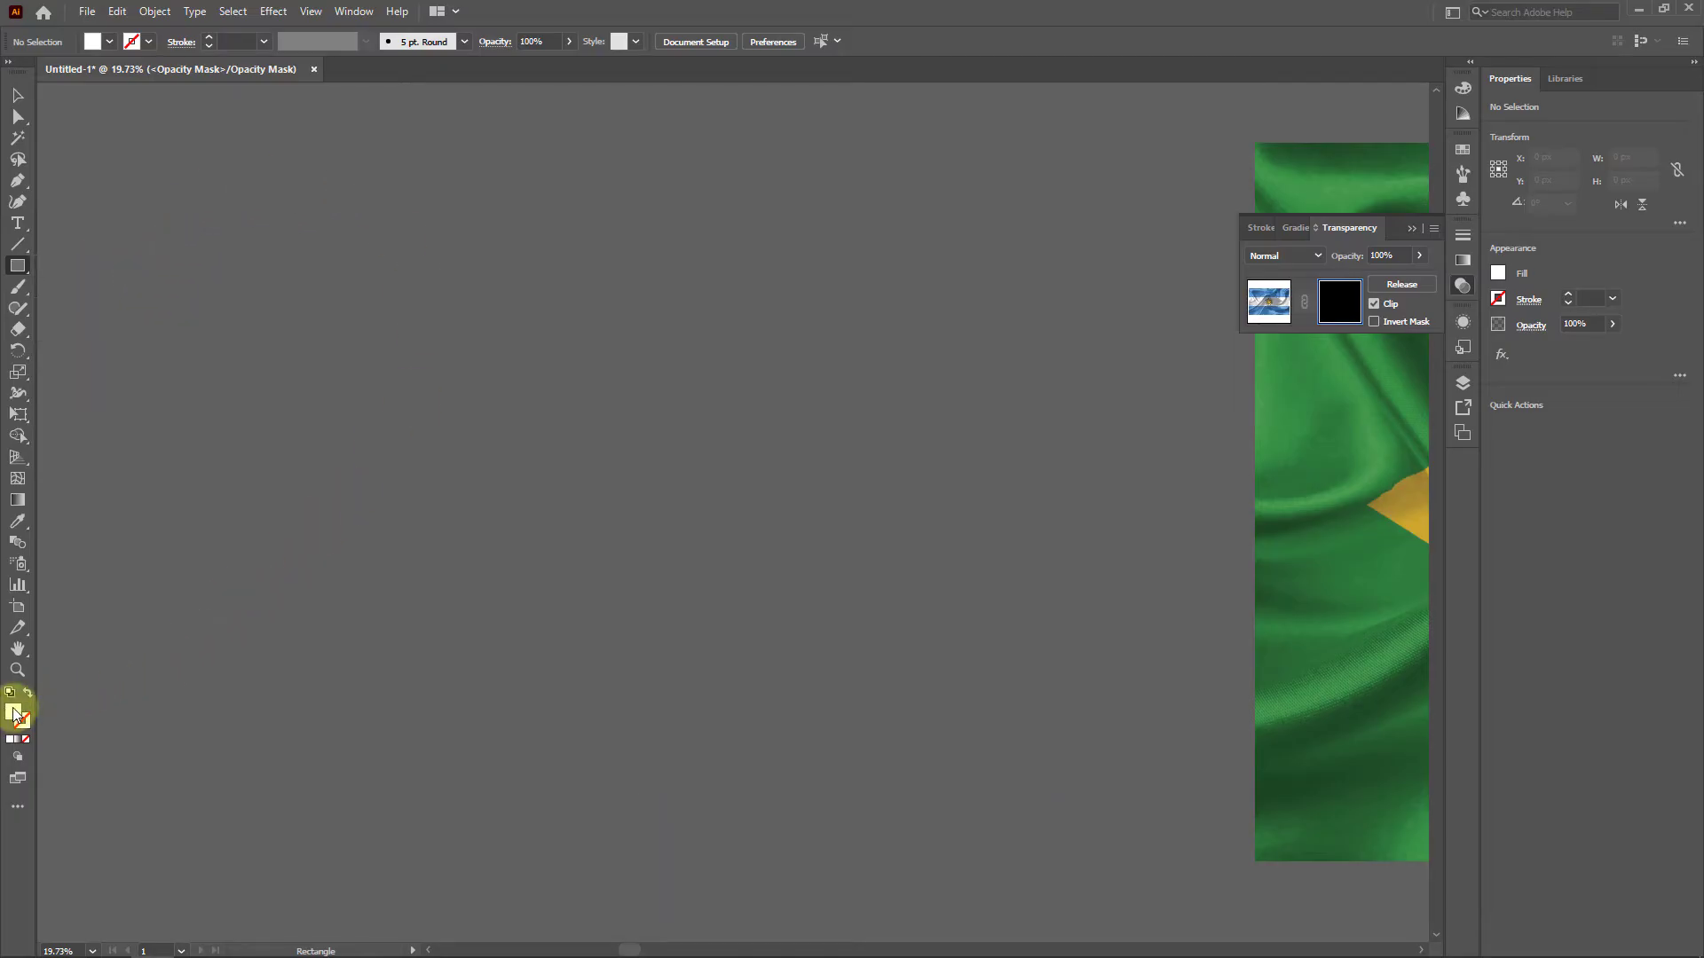
double_click(14, 713)
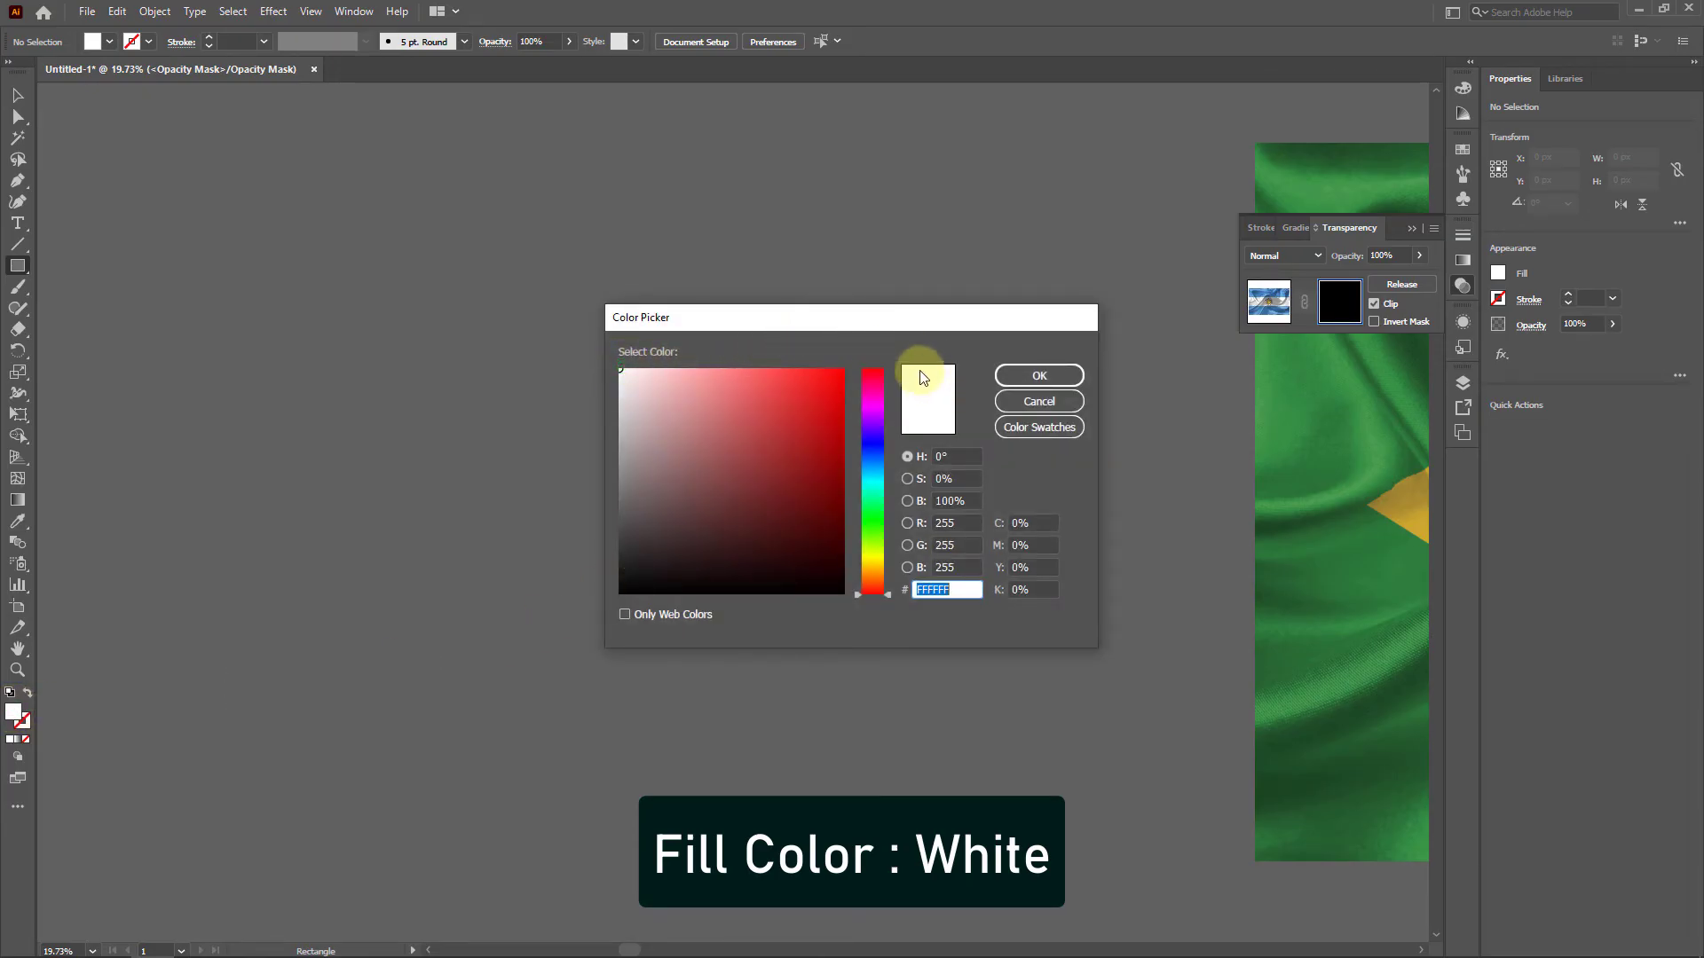
click(1039, 376)
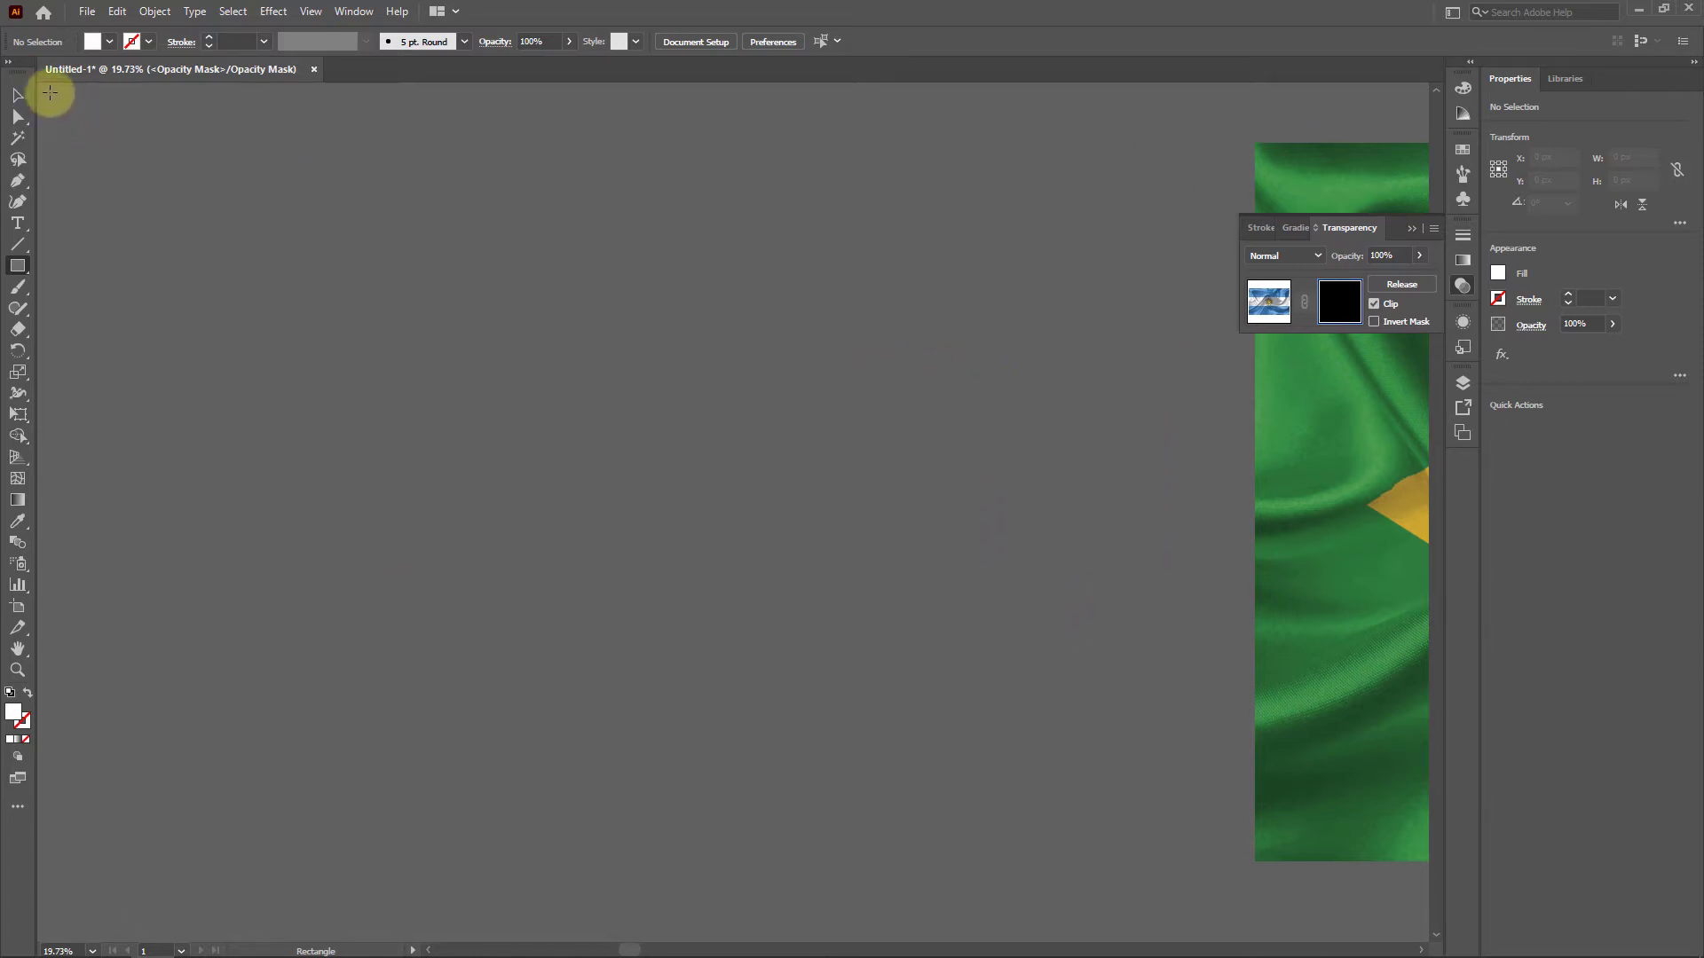
drag(50, 92, 1199, 861)
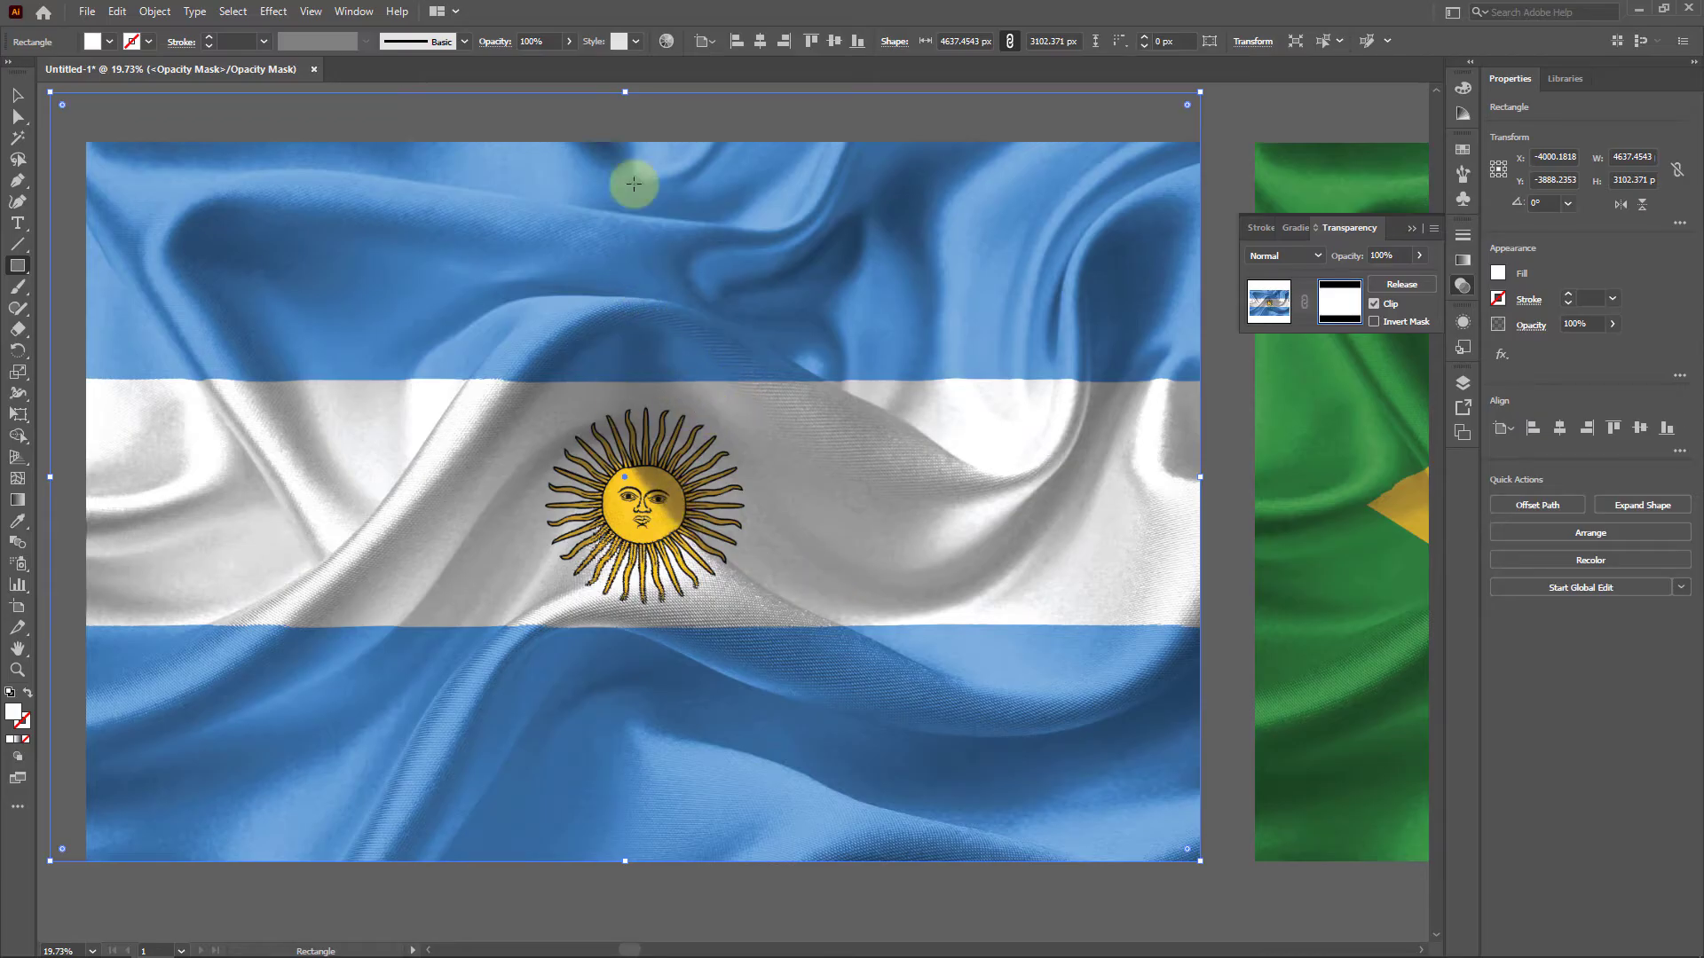
Resize the mask rectangle to fit the Argentina flag's edges, about 4491 by 2902 px
drag(626, 91, 622, 153)
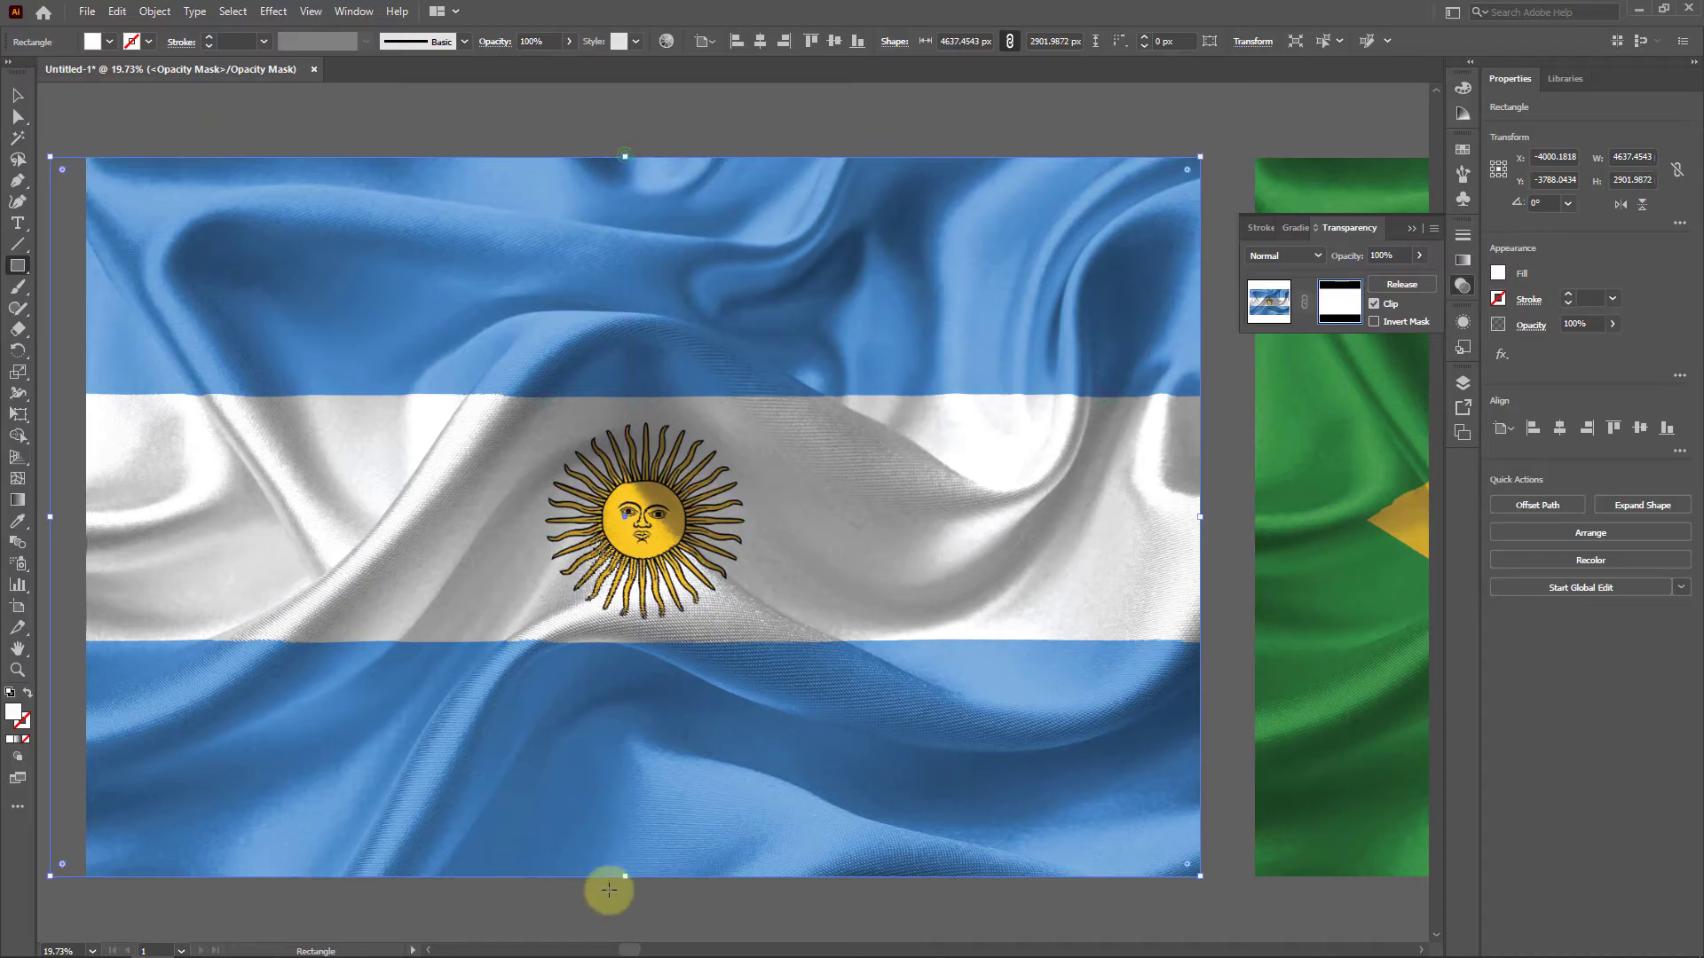
mouse_move(626, 877)
mouse_down()
mouse_move(620, 892)
mouse_move(630, 879)
mouse_up()
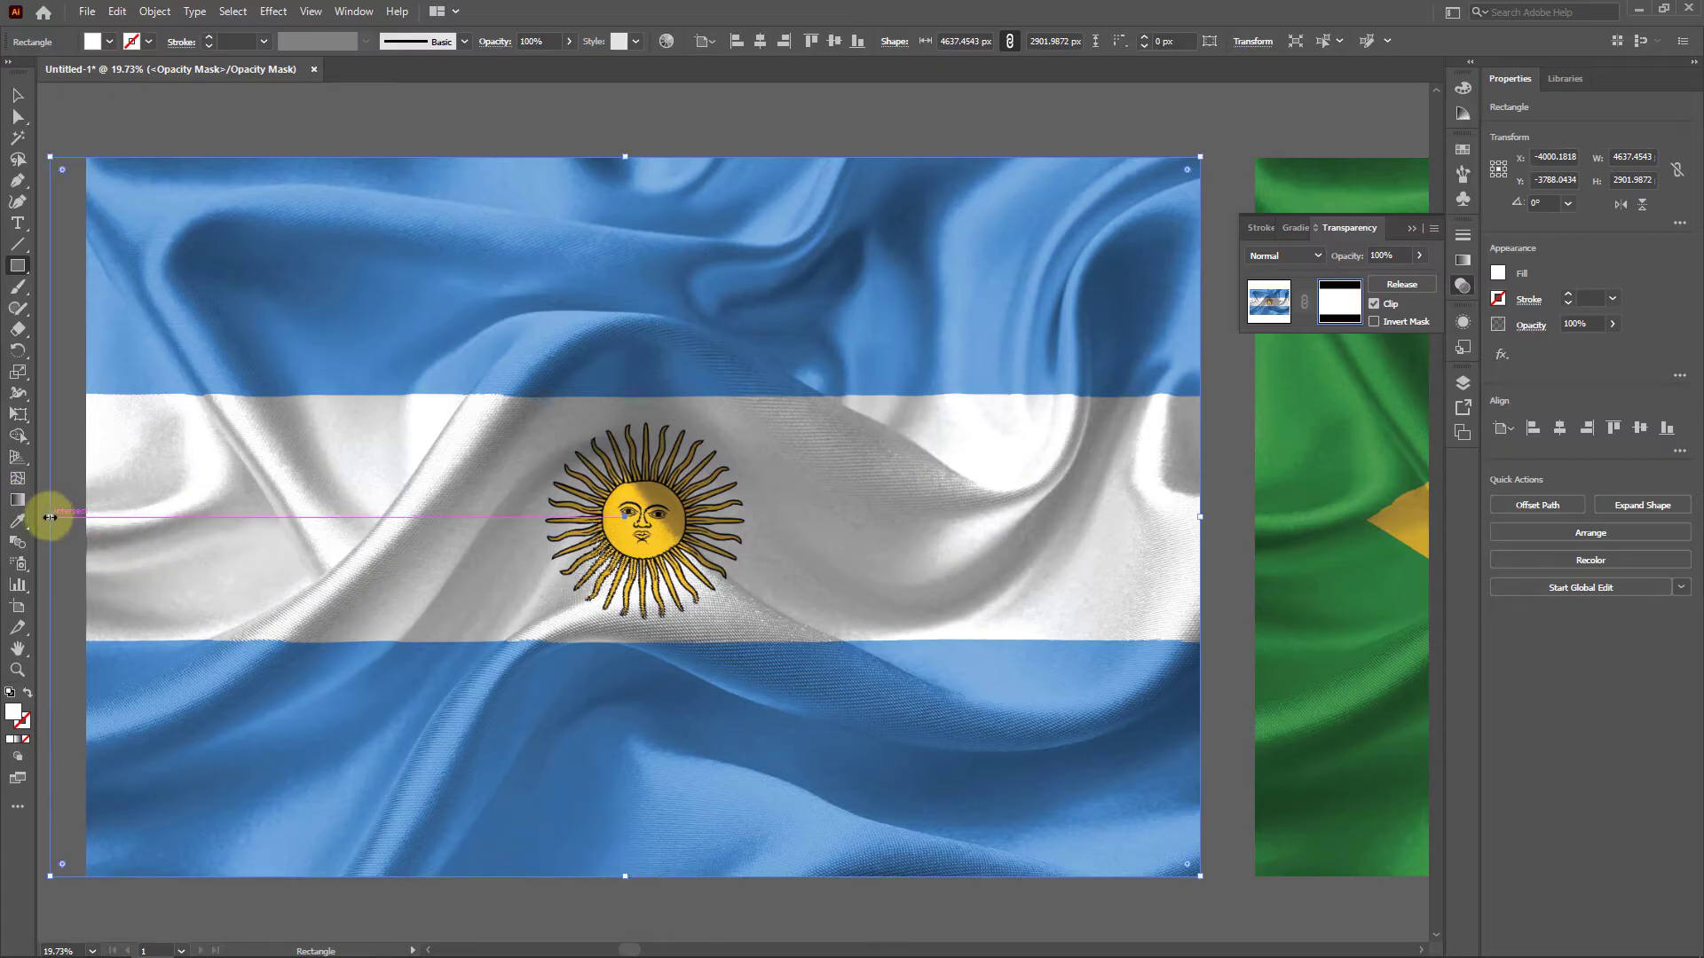
drag(50, 517, 85, 515)
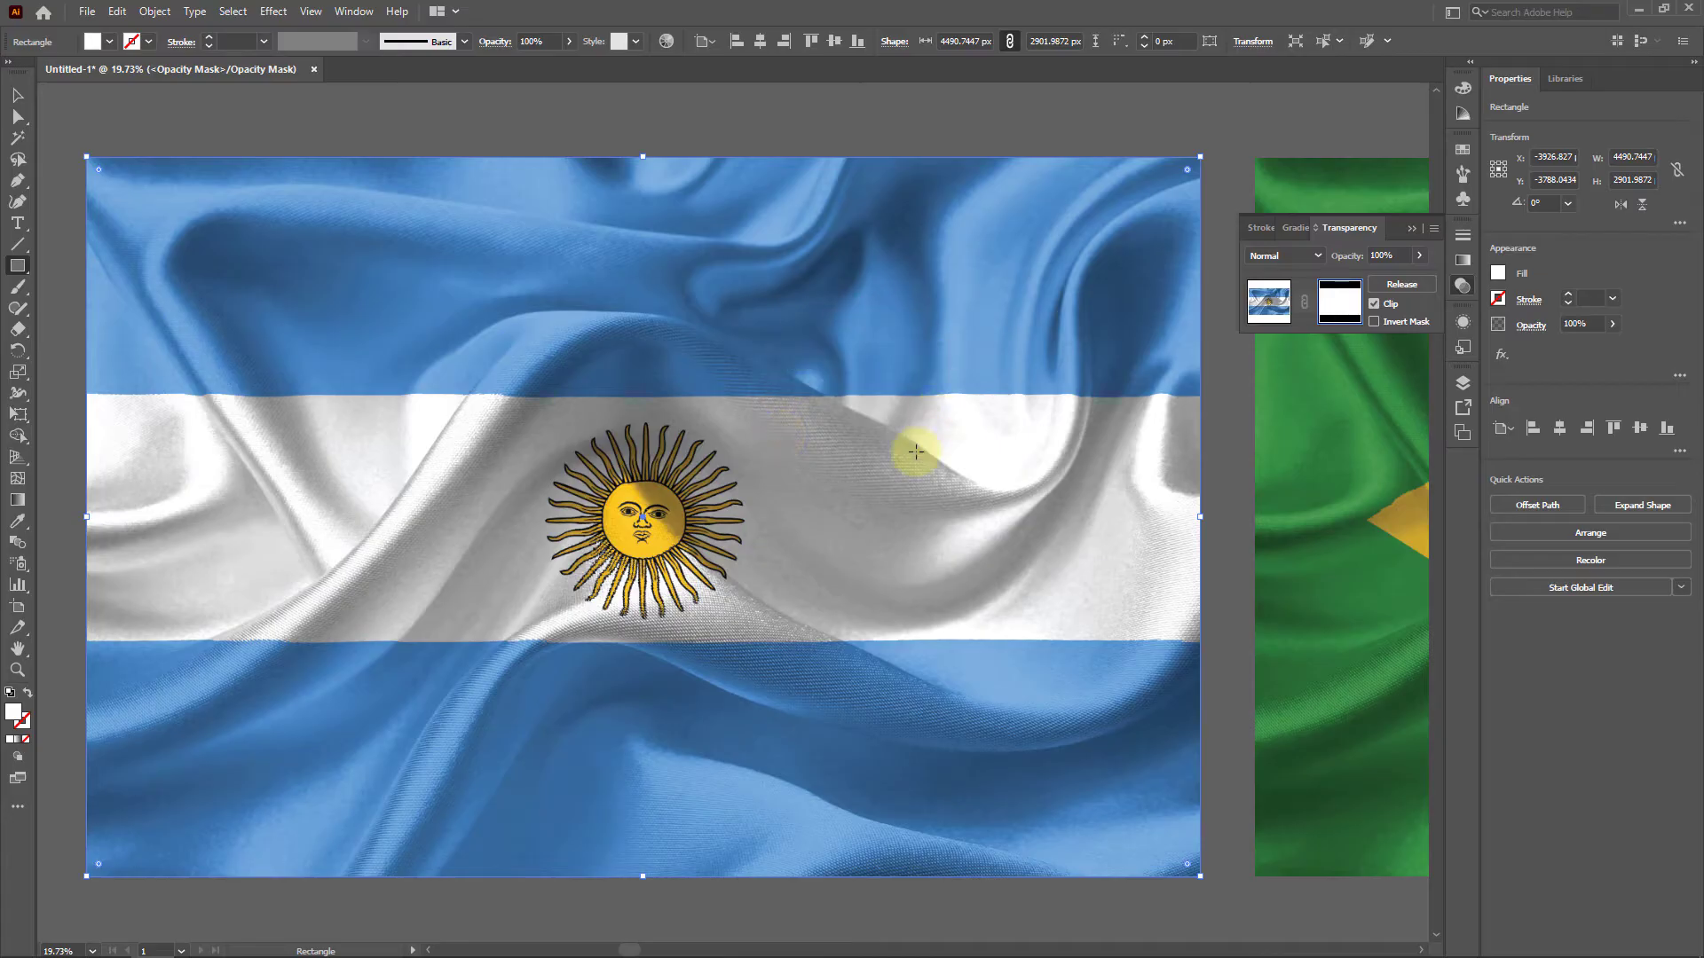
Fill the Argentina flag's mask rectangle with the default white-to-black linear gradient
click(18, 96)
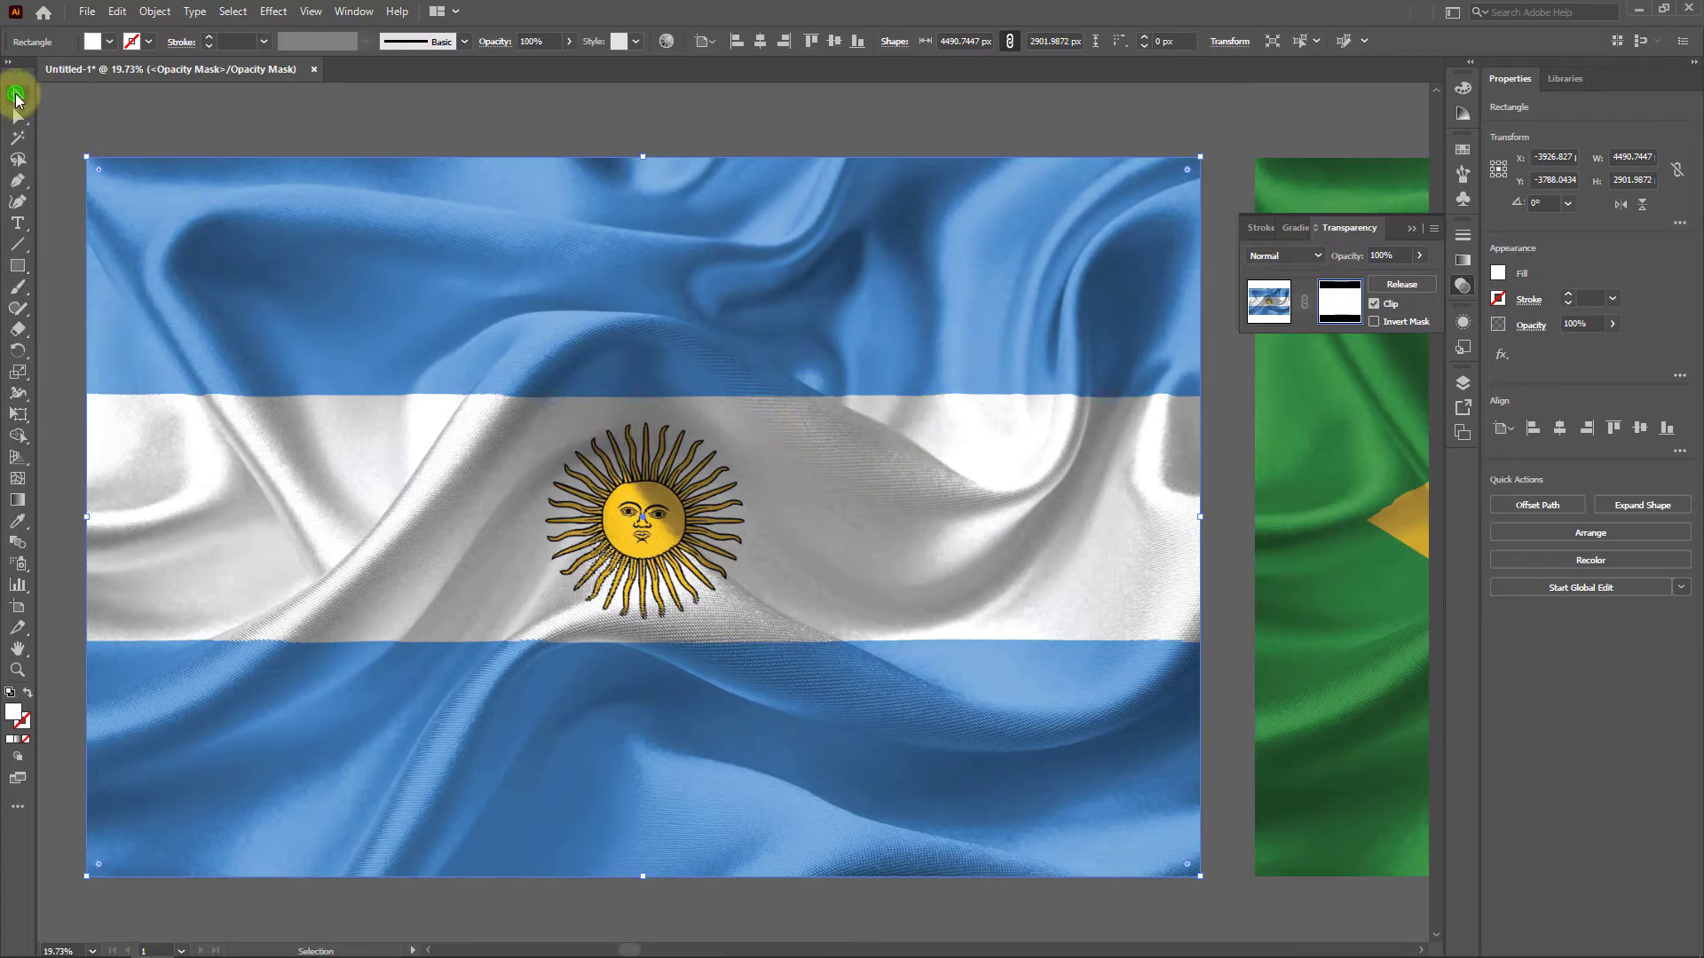
click(367, 363)
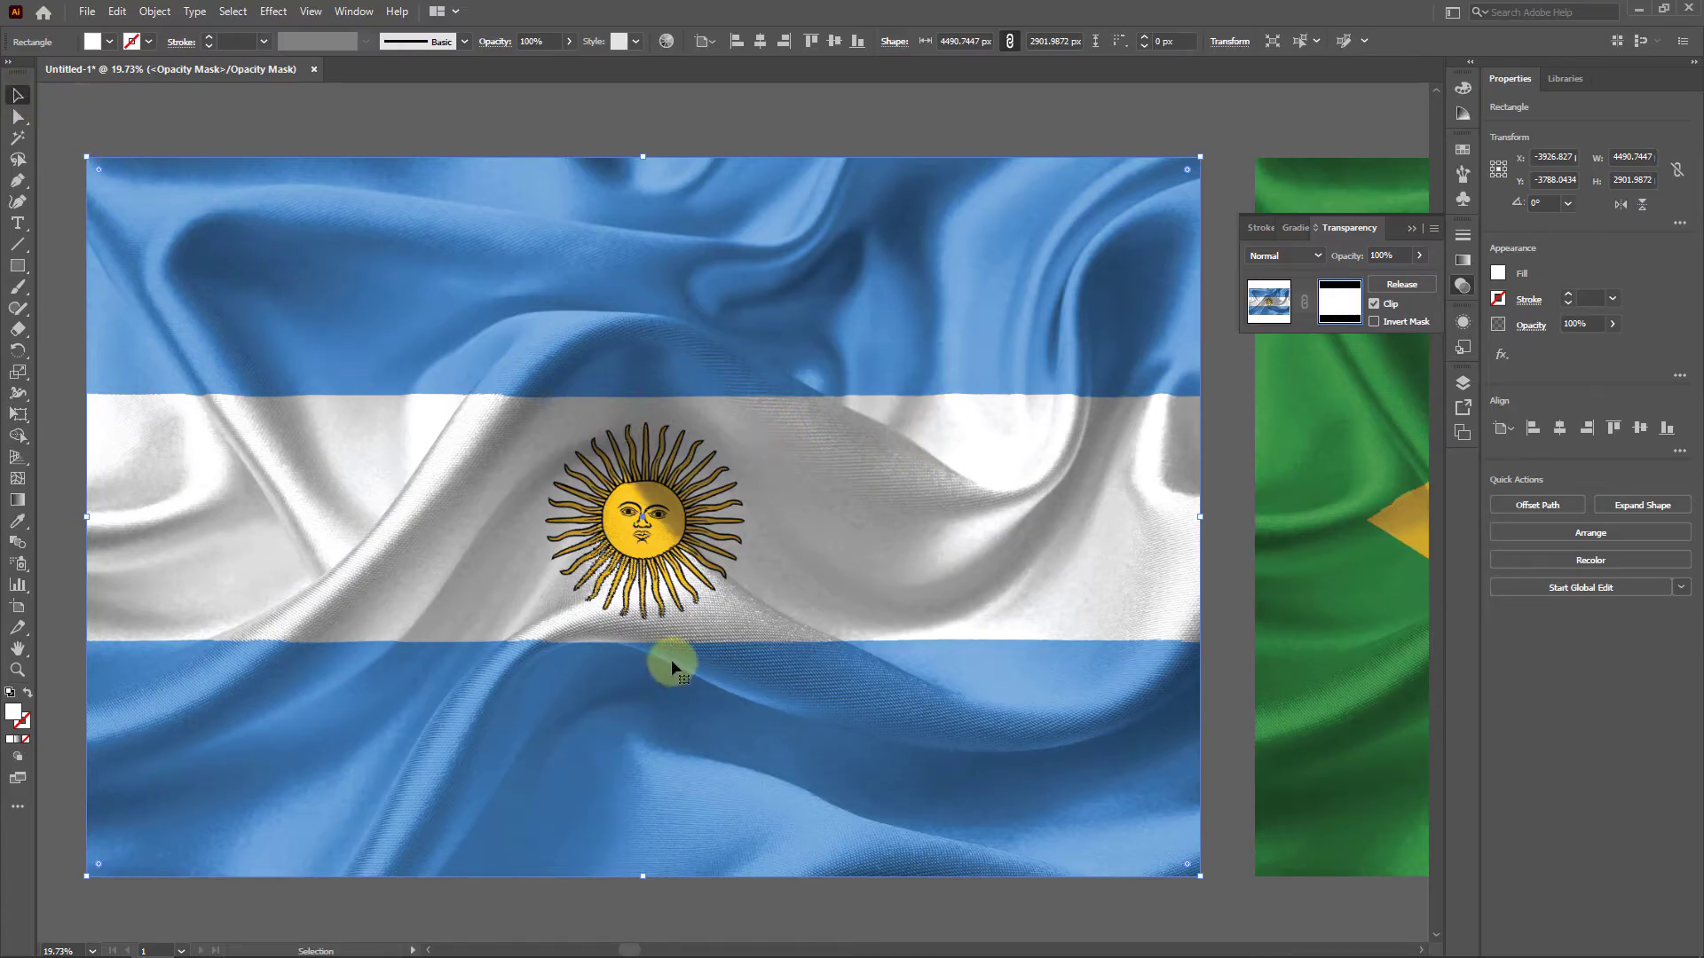
click(353, 12)
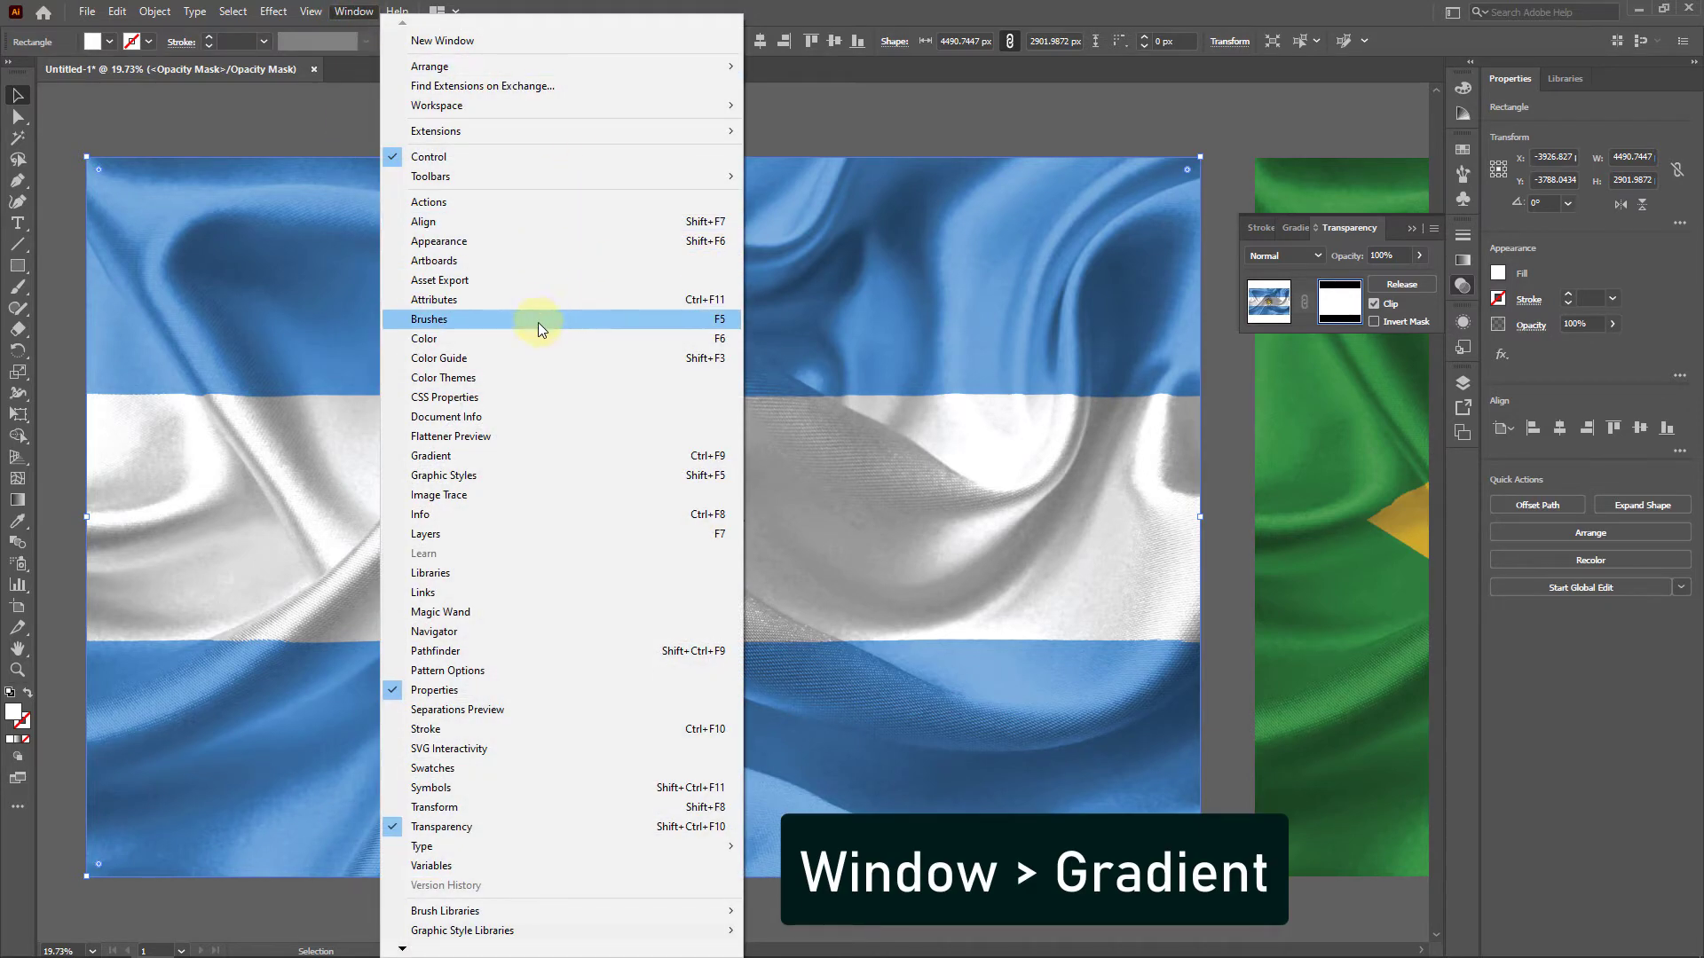
click(454, 463)
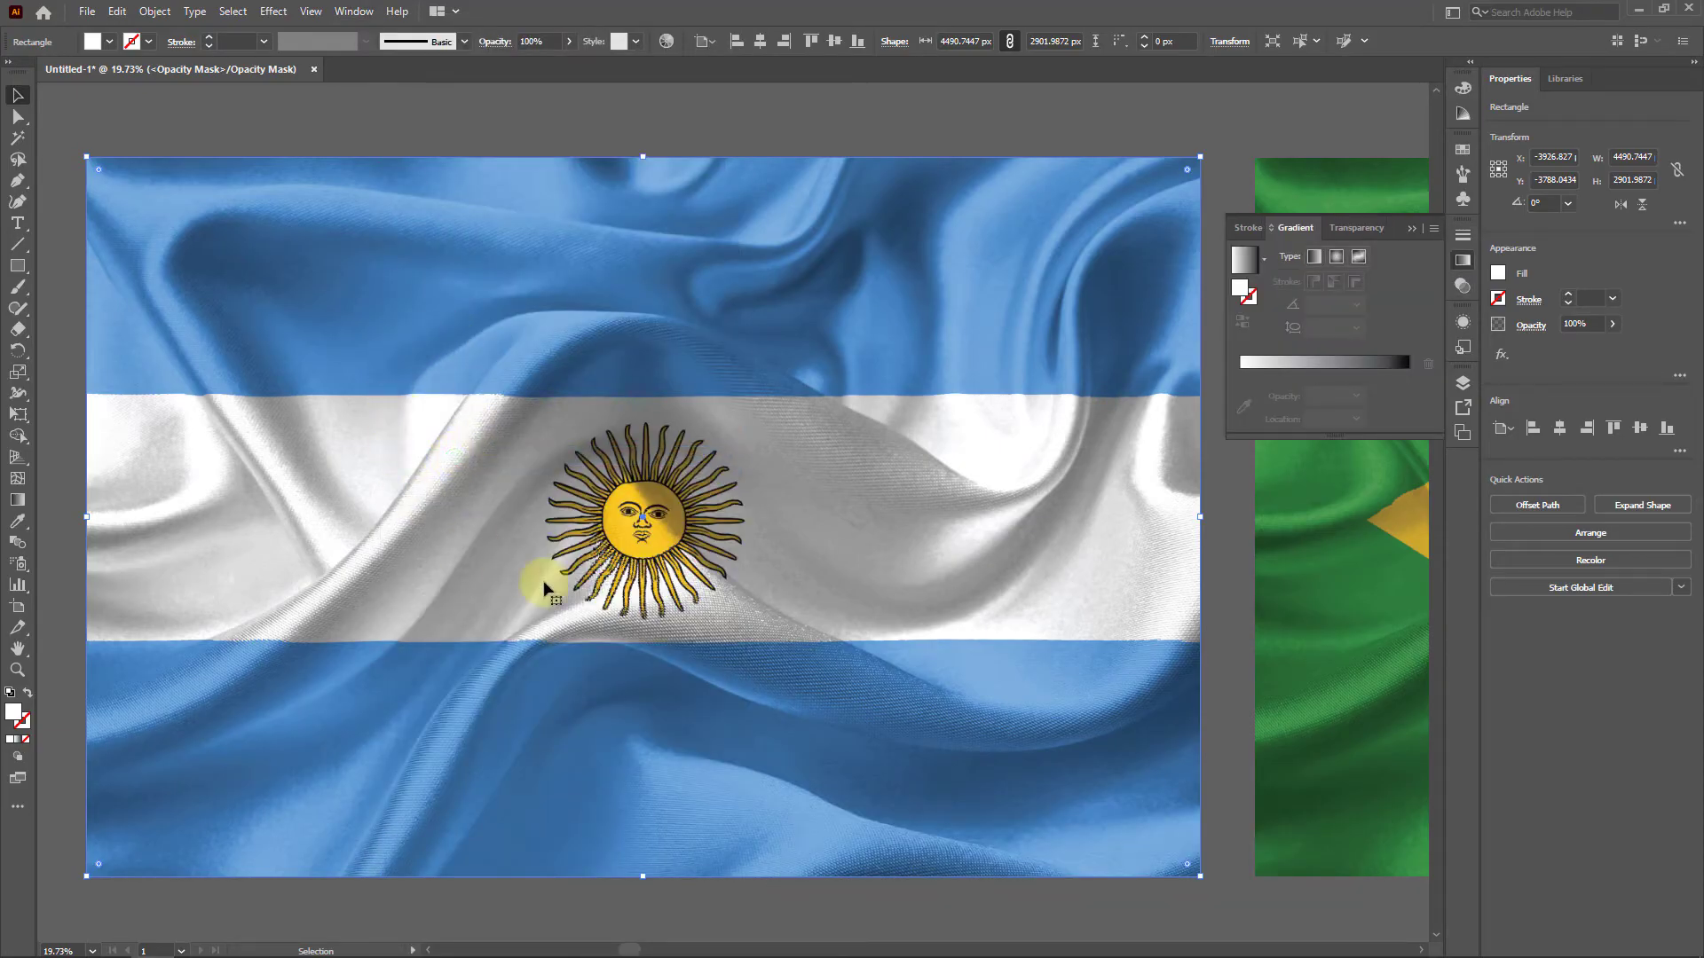
click(1324, 363)
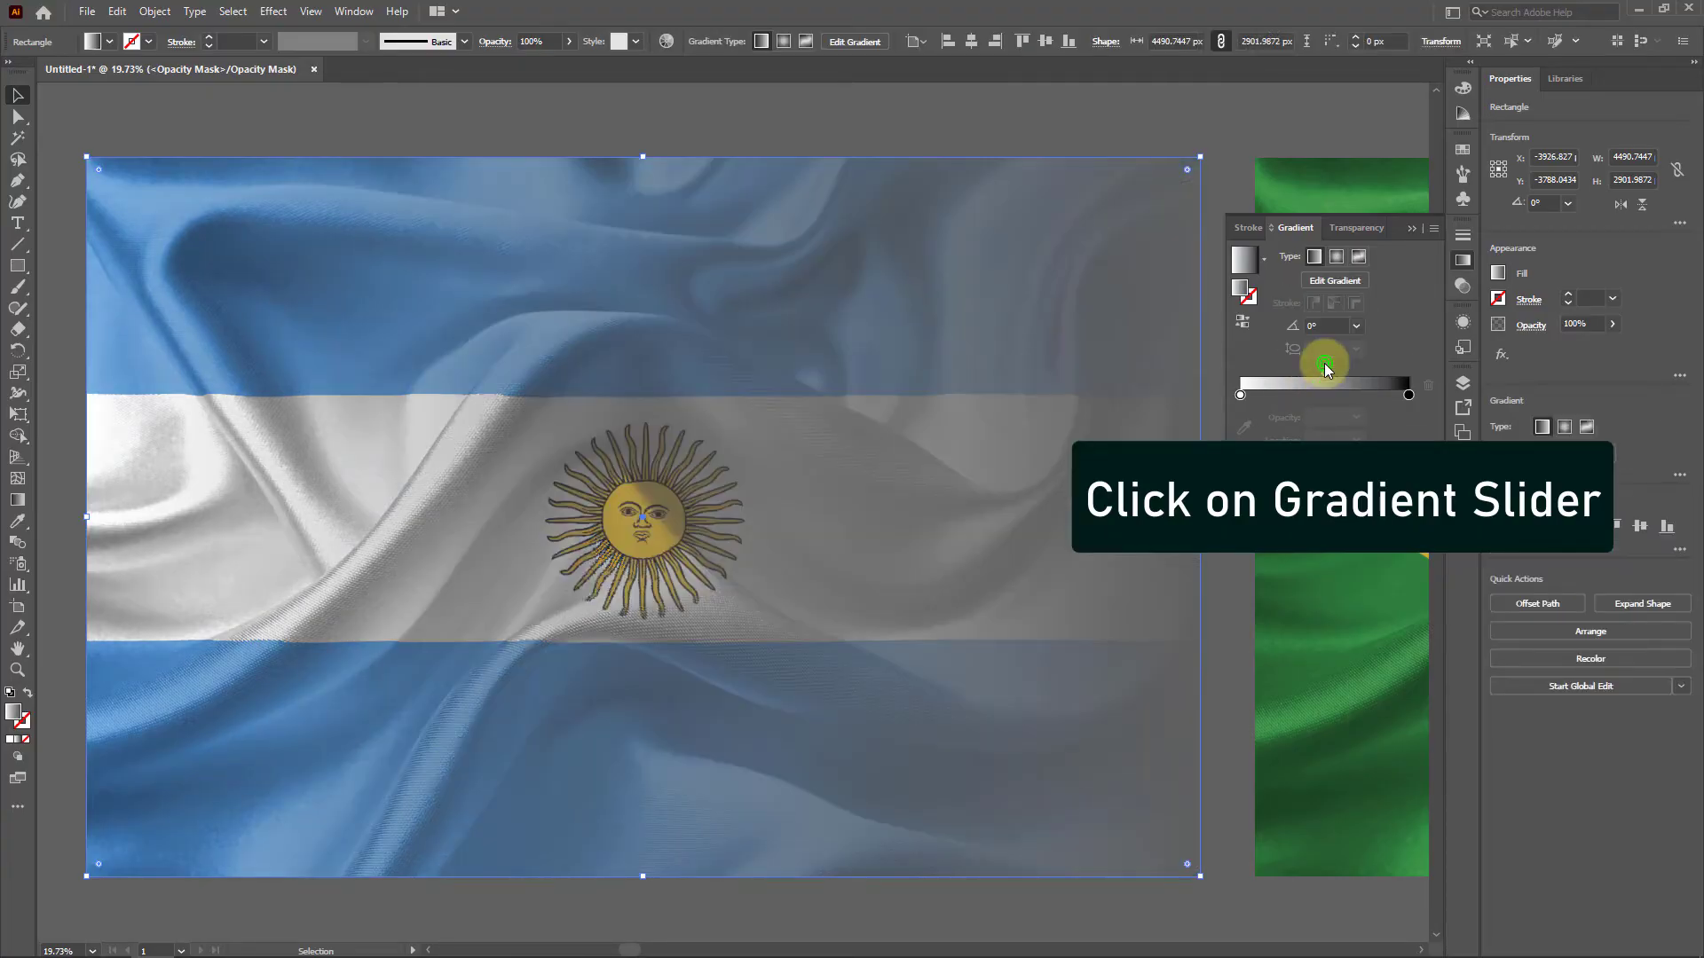
Check the colours of the start and end stops in the mask rectangle's gradient
click(1239, 395)
double_click(1240, 395)
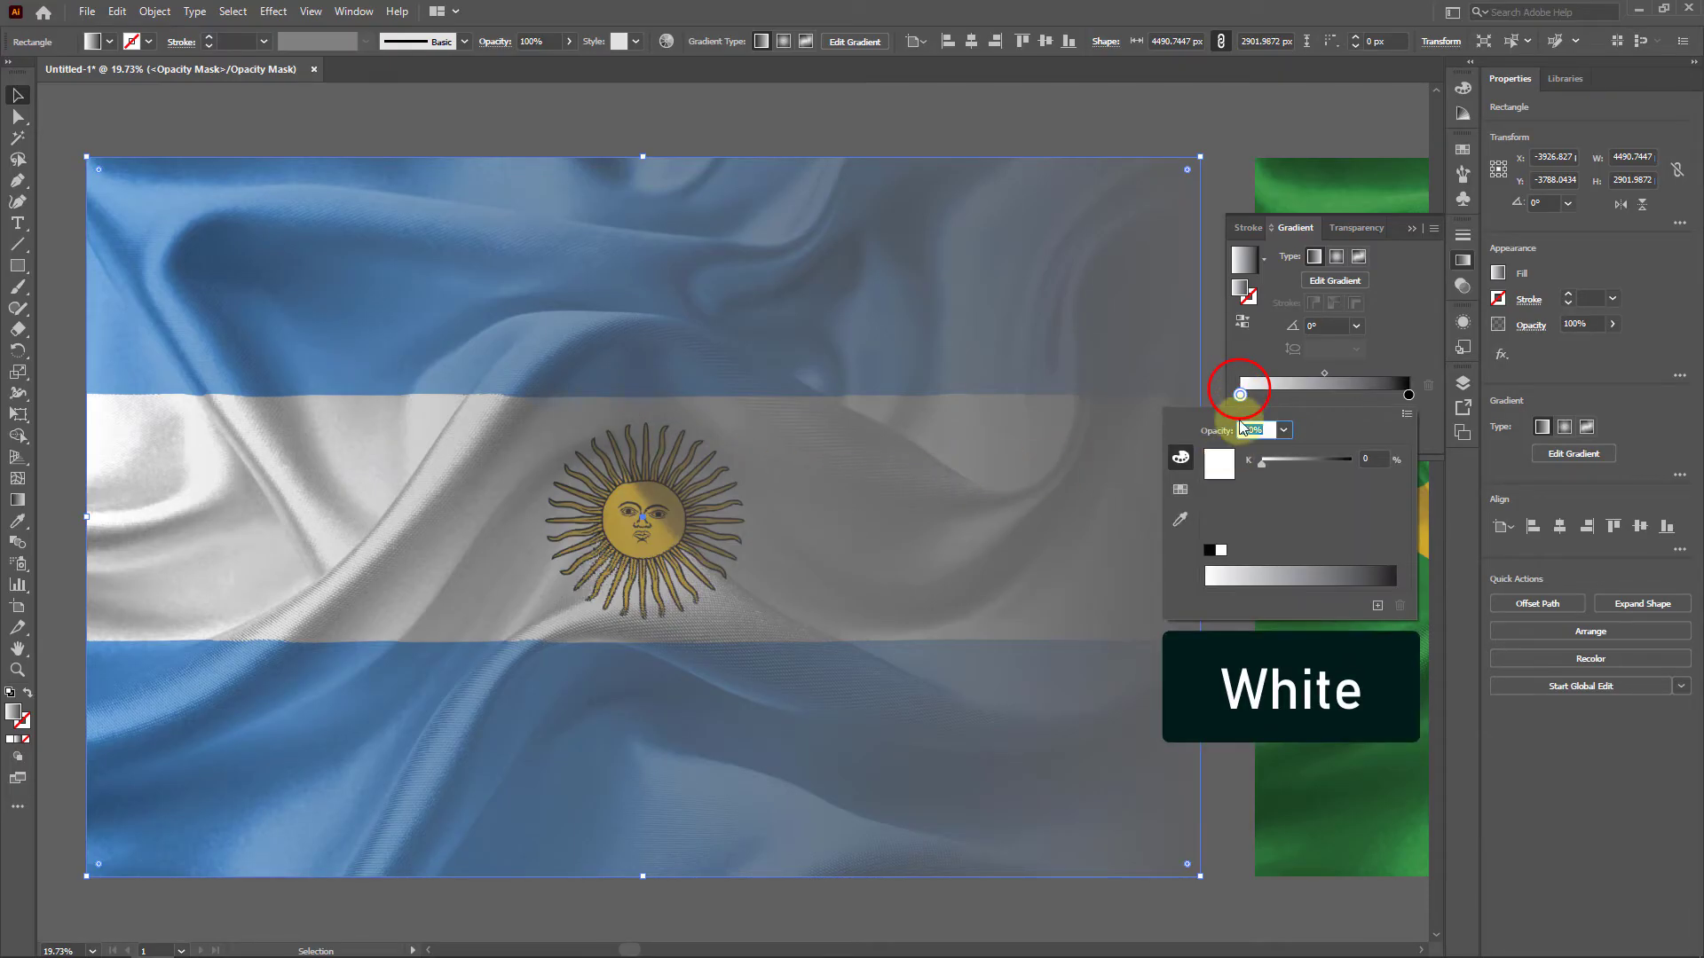
click(1240, 395)
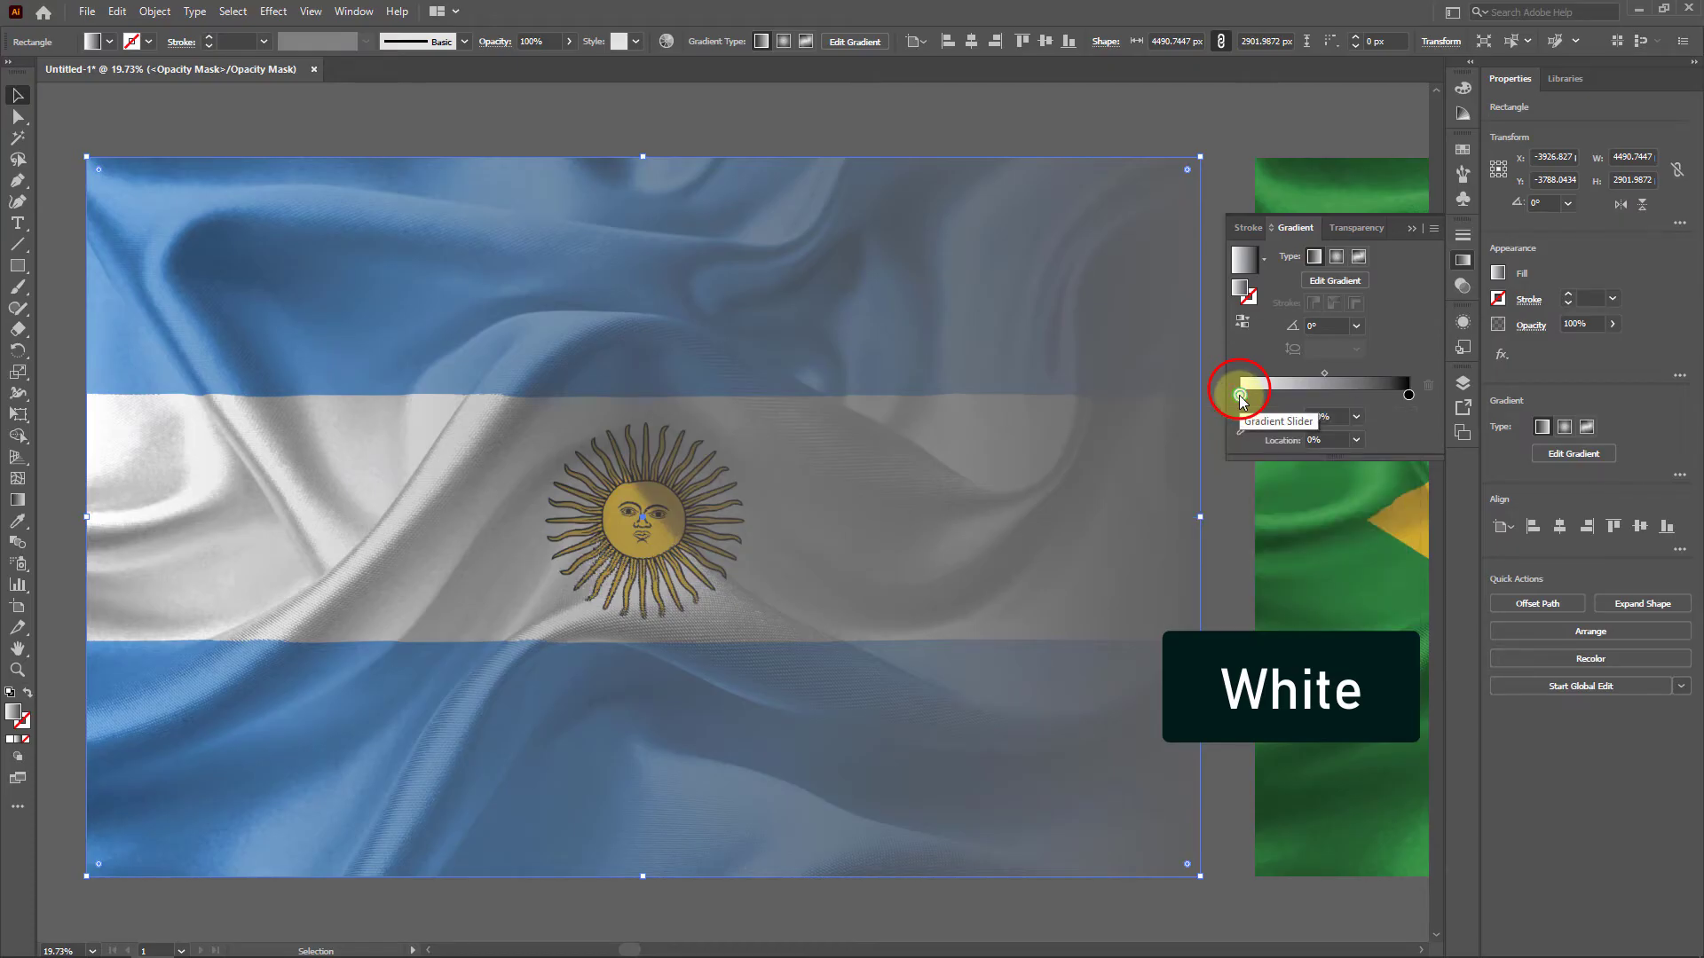
click(1402, 395)
click(1409, 396)
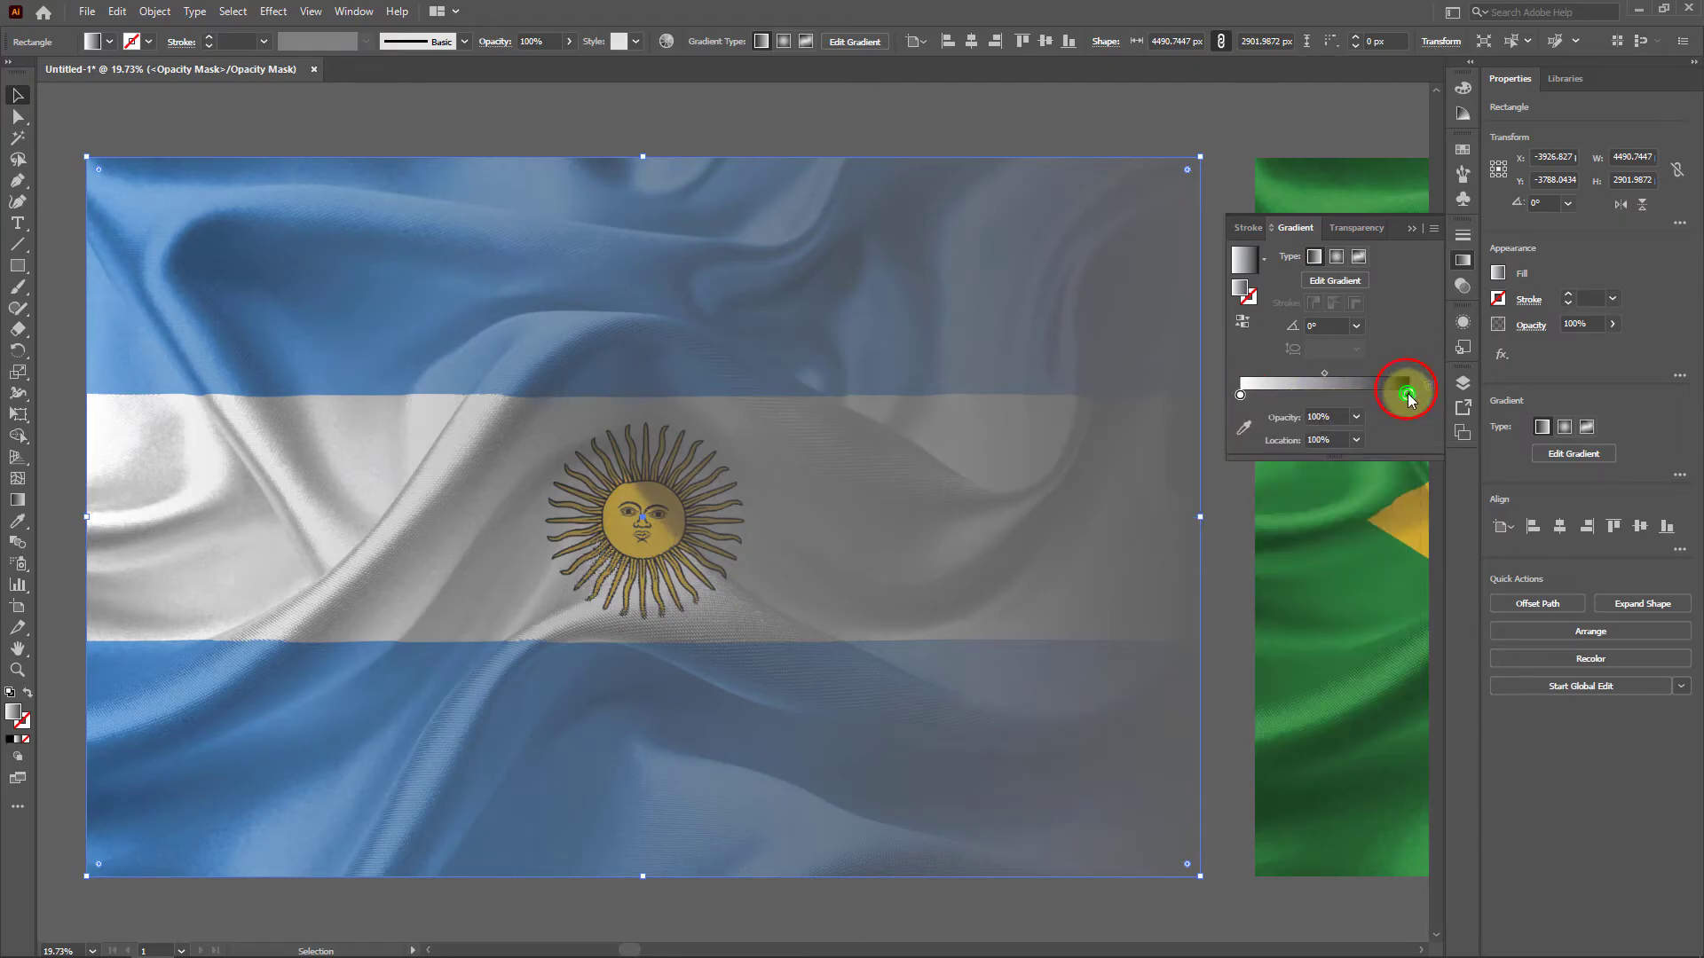
double_click(1408, 396)
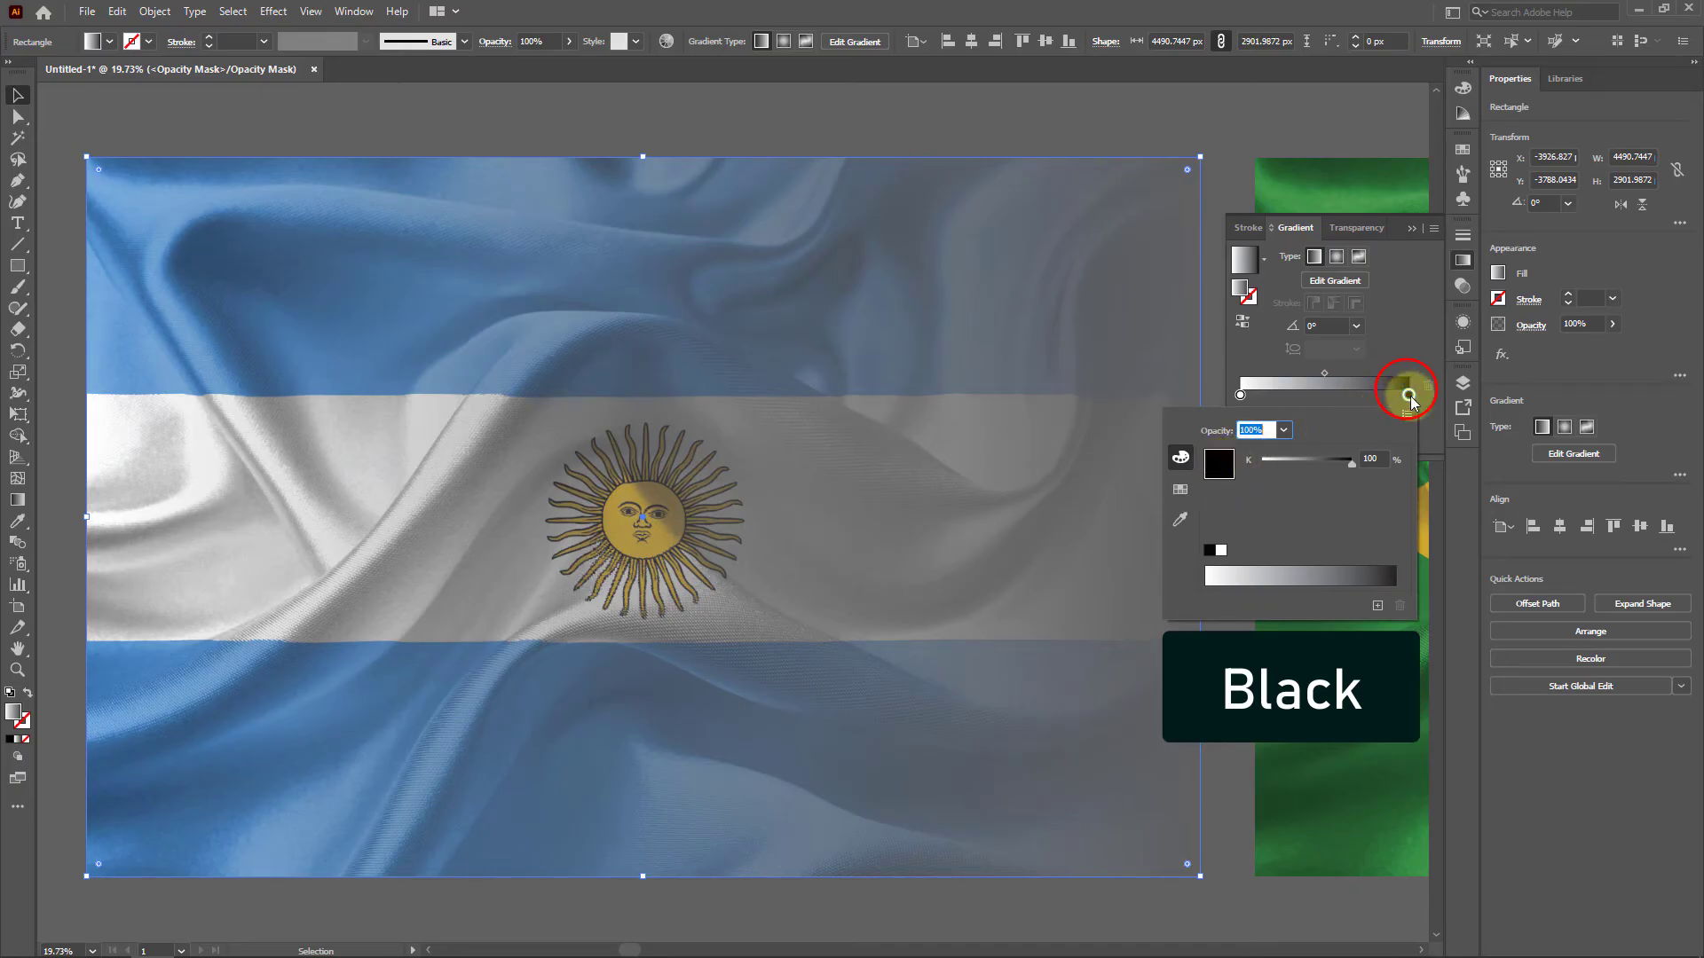
click(1406, 395)
Try shifting the white and black stops along the gradient and bring them back to its ends
mouse_move(1239, 396)
mouse_down()
mouse_move(1342, 392)
mouse_move(1231, 392)
mouse_up()
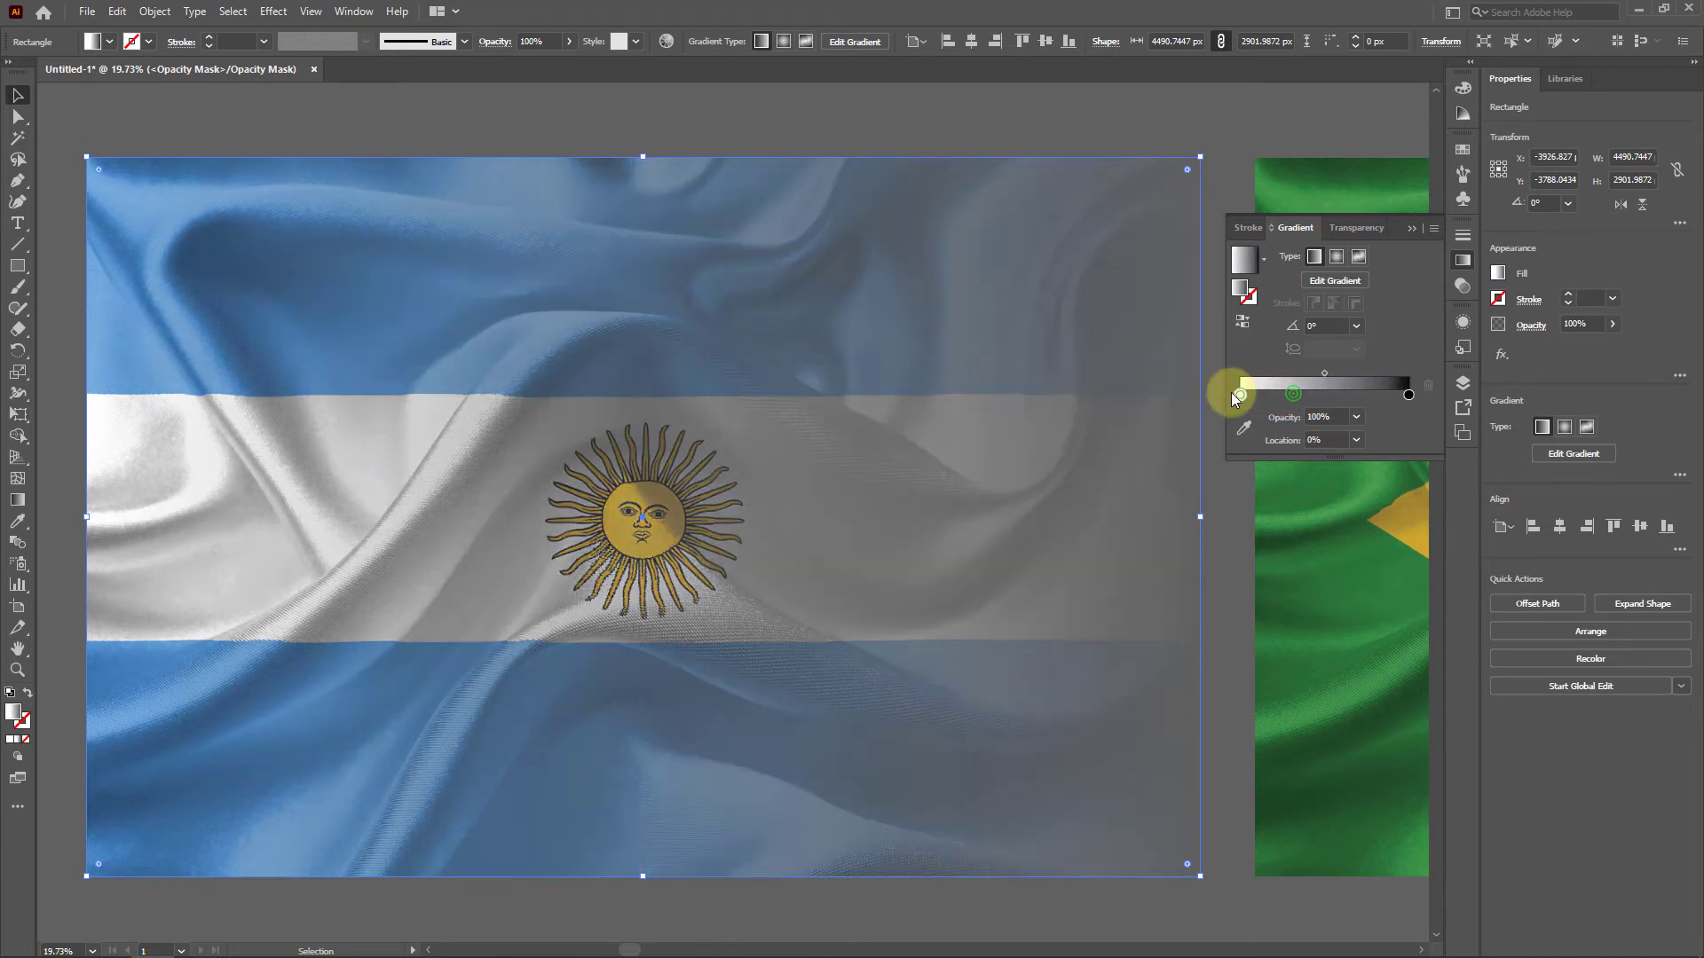
click(1408, 395)
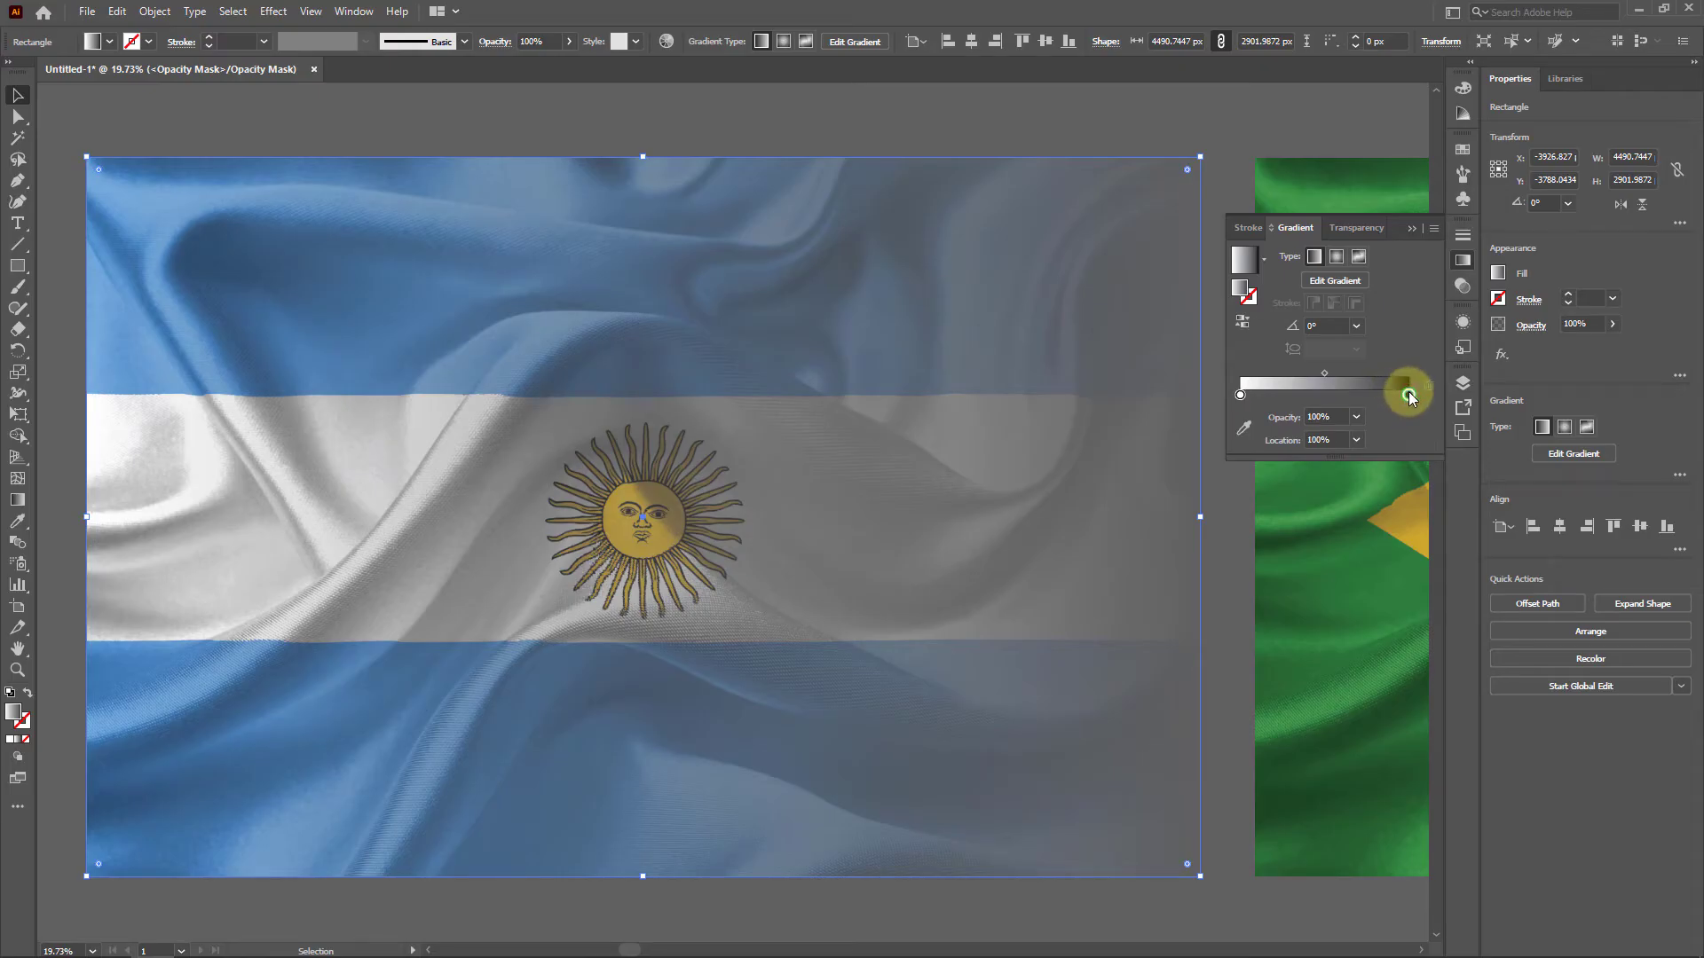
drag(1381, 395, 1418, 402)
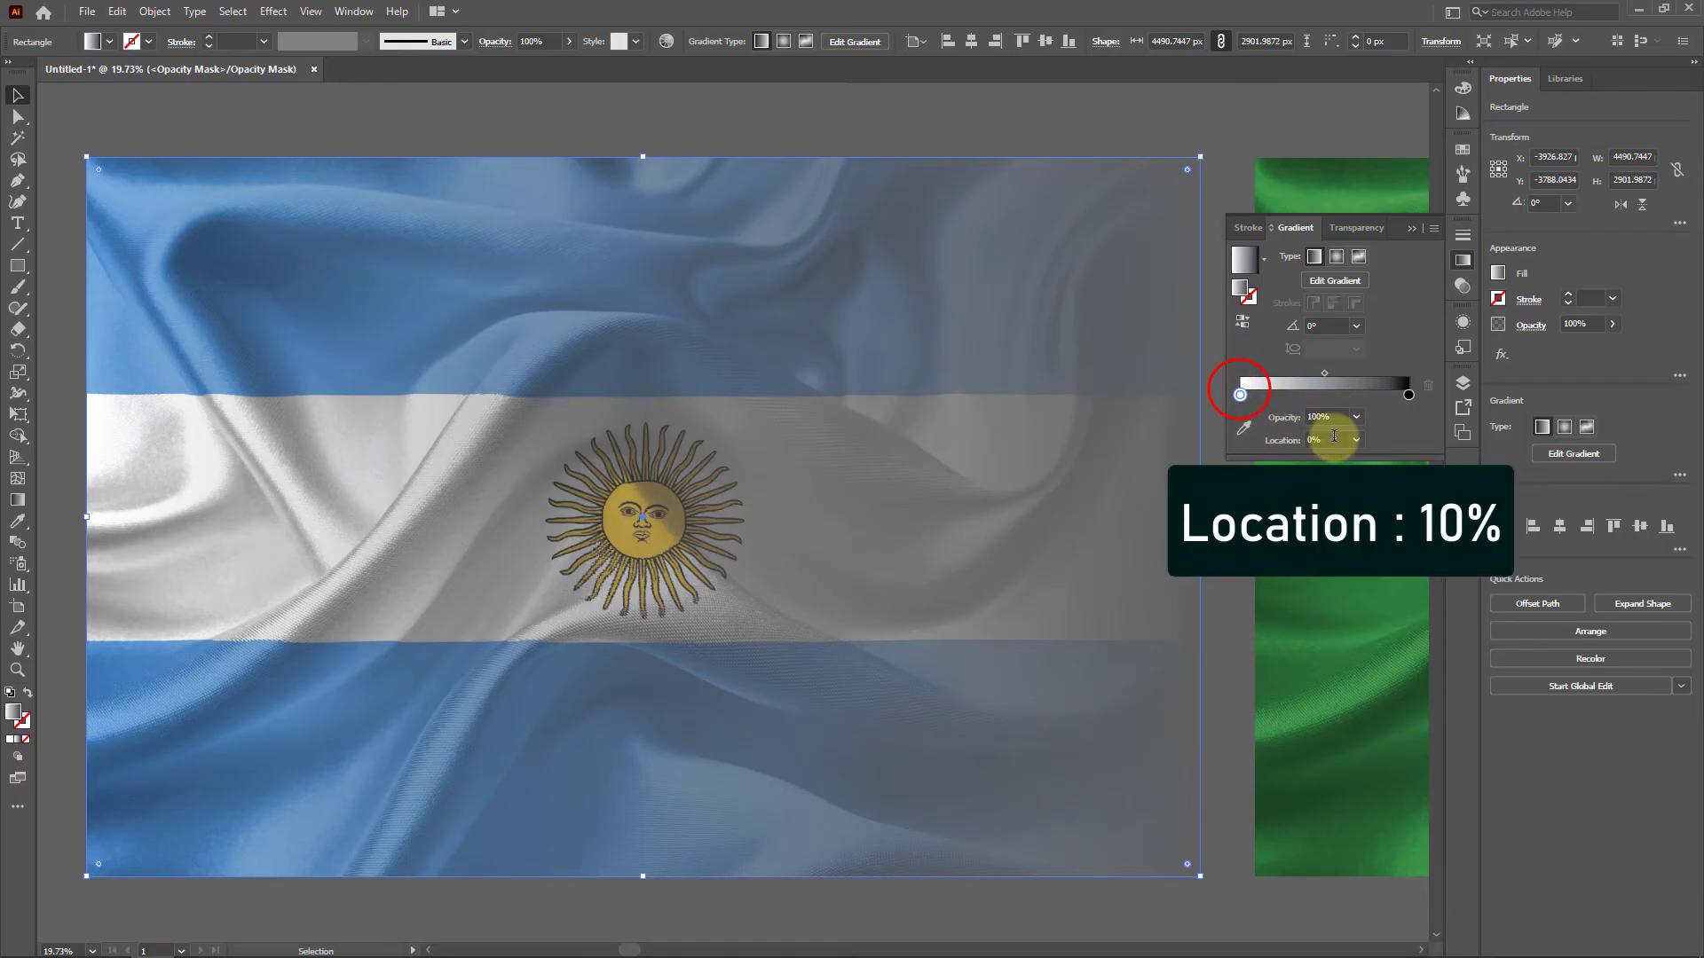
Set the location of the gradient's white stop to 10%
drag(1333, 440, 1289, 447)
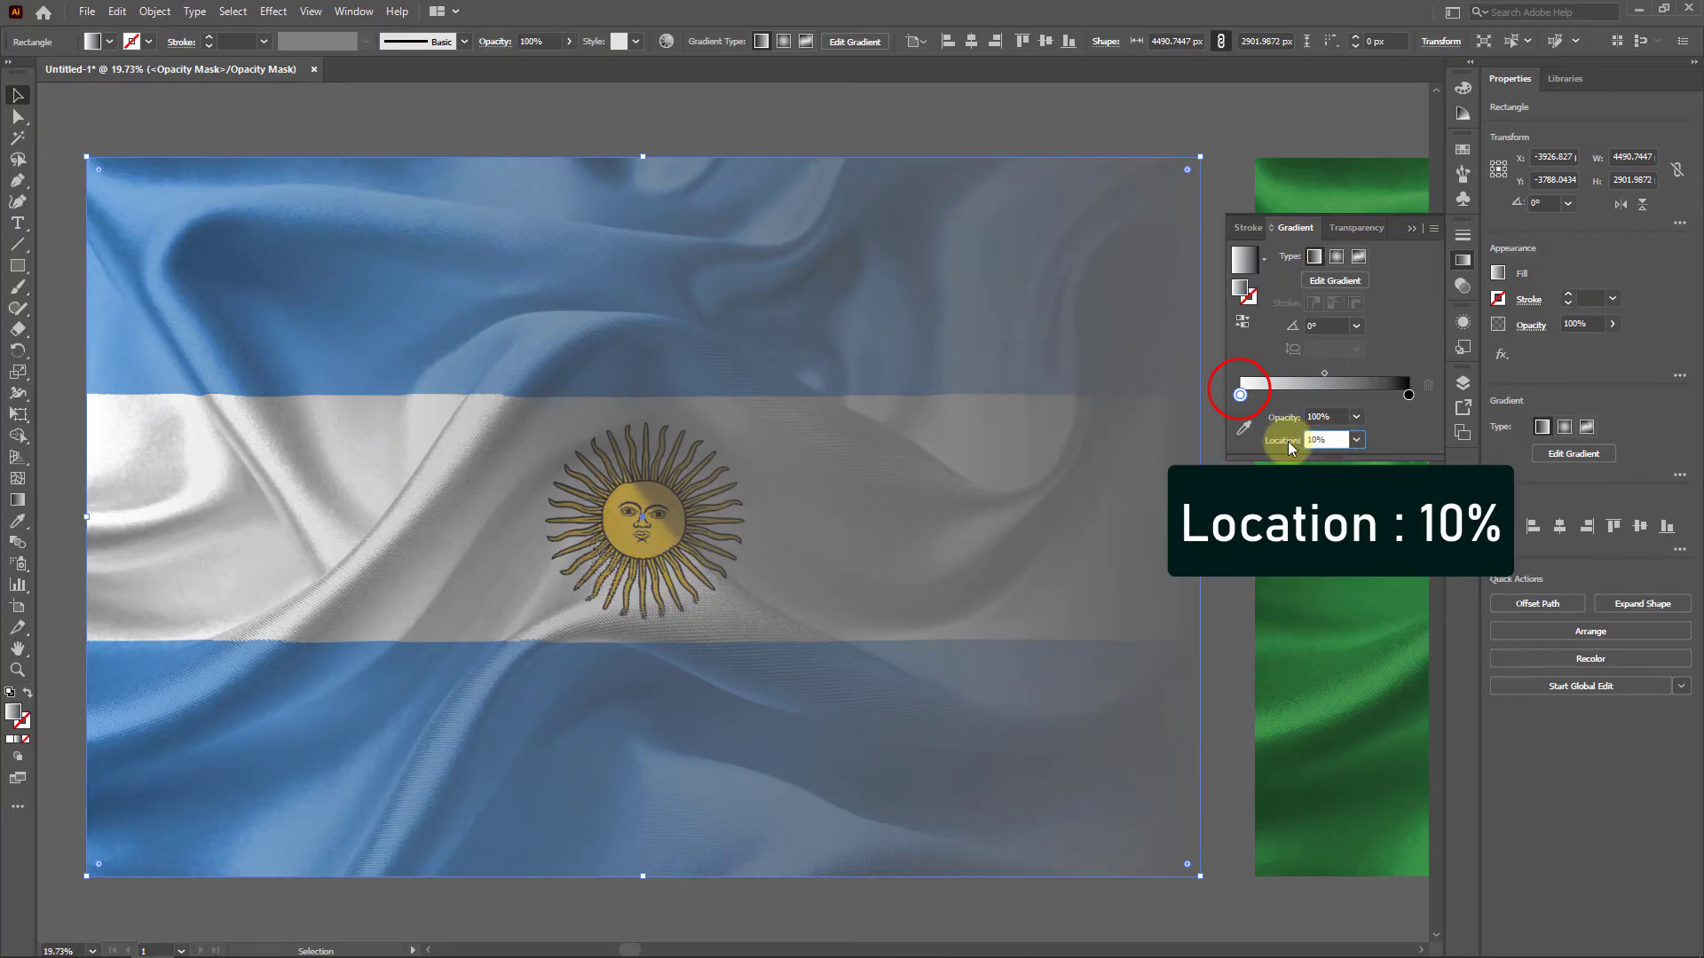
text(10%)
key(Return)
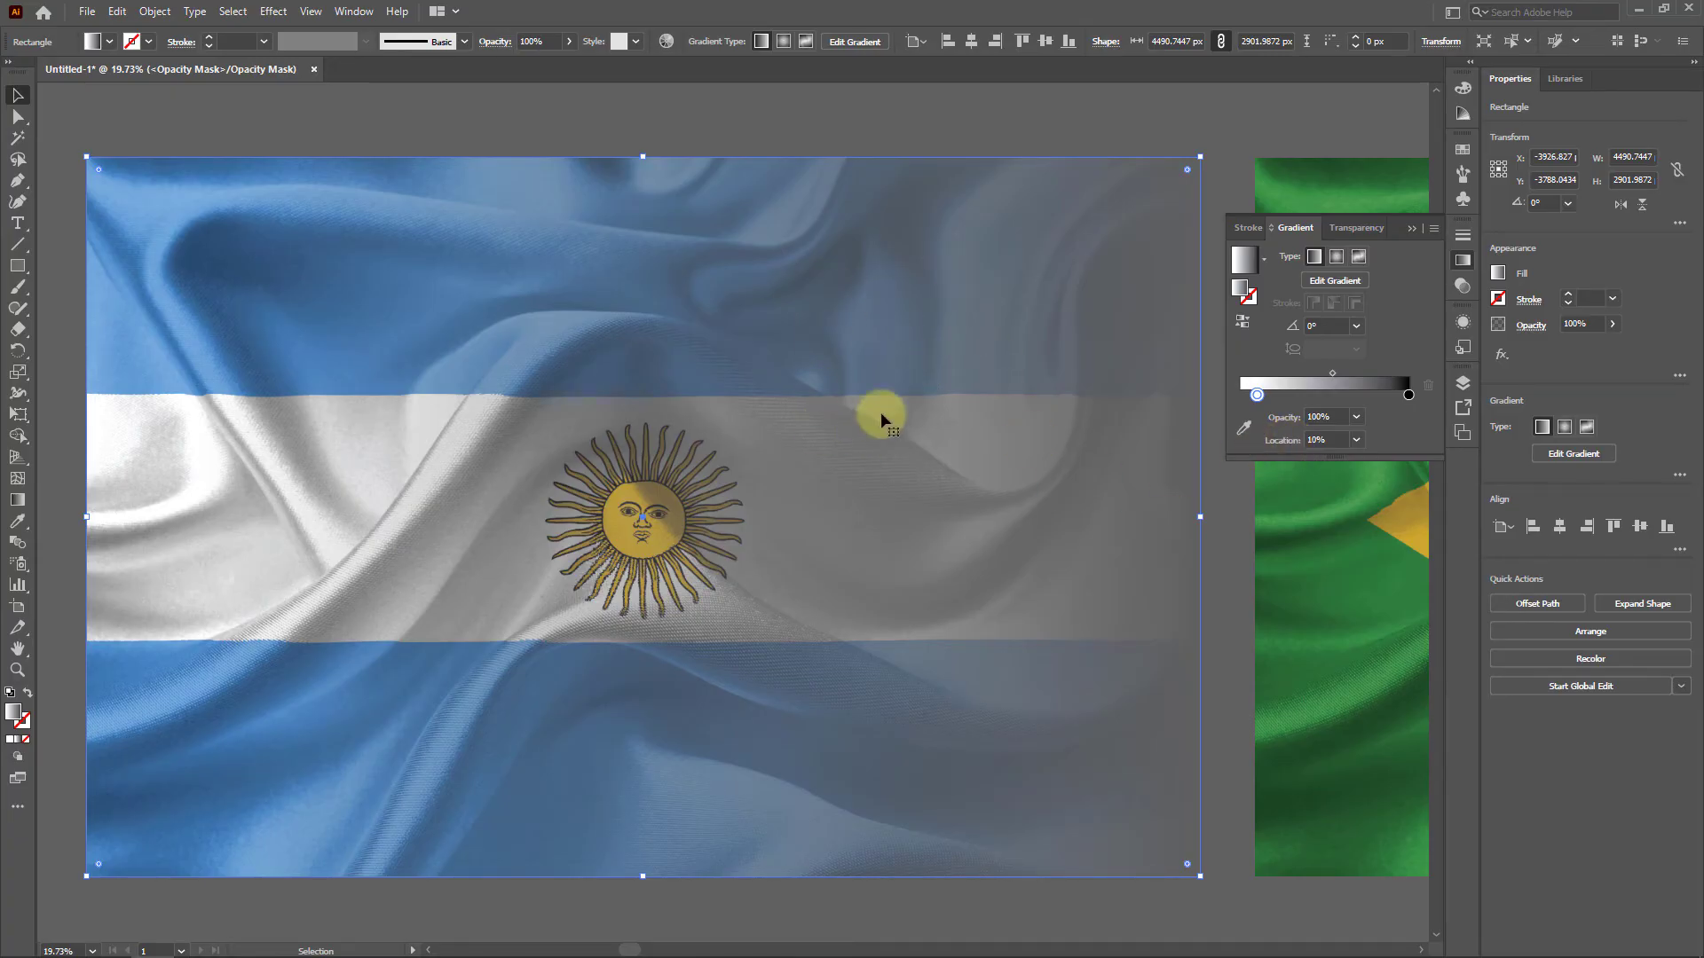
Leave opacity mask editing and return to the Argentina flag artwork
scroll(973, 411, down, 1)
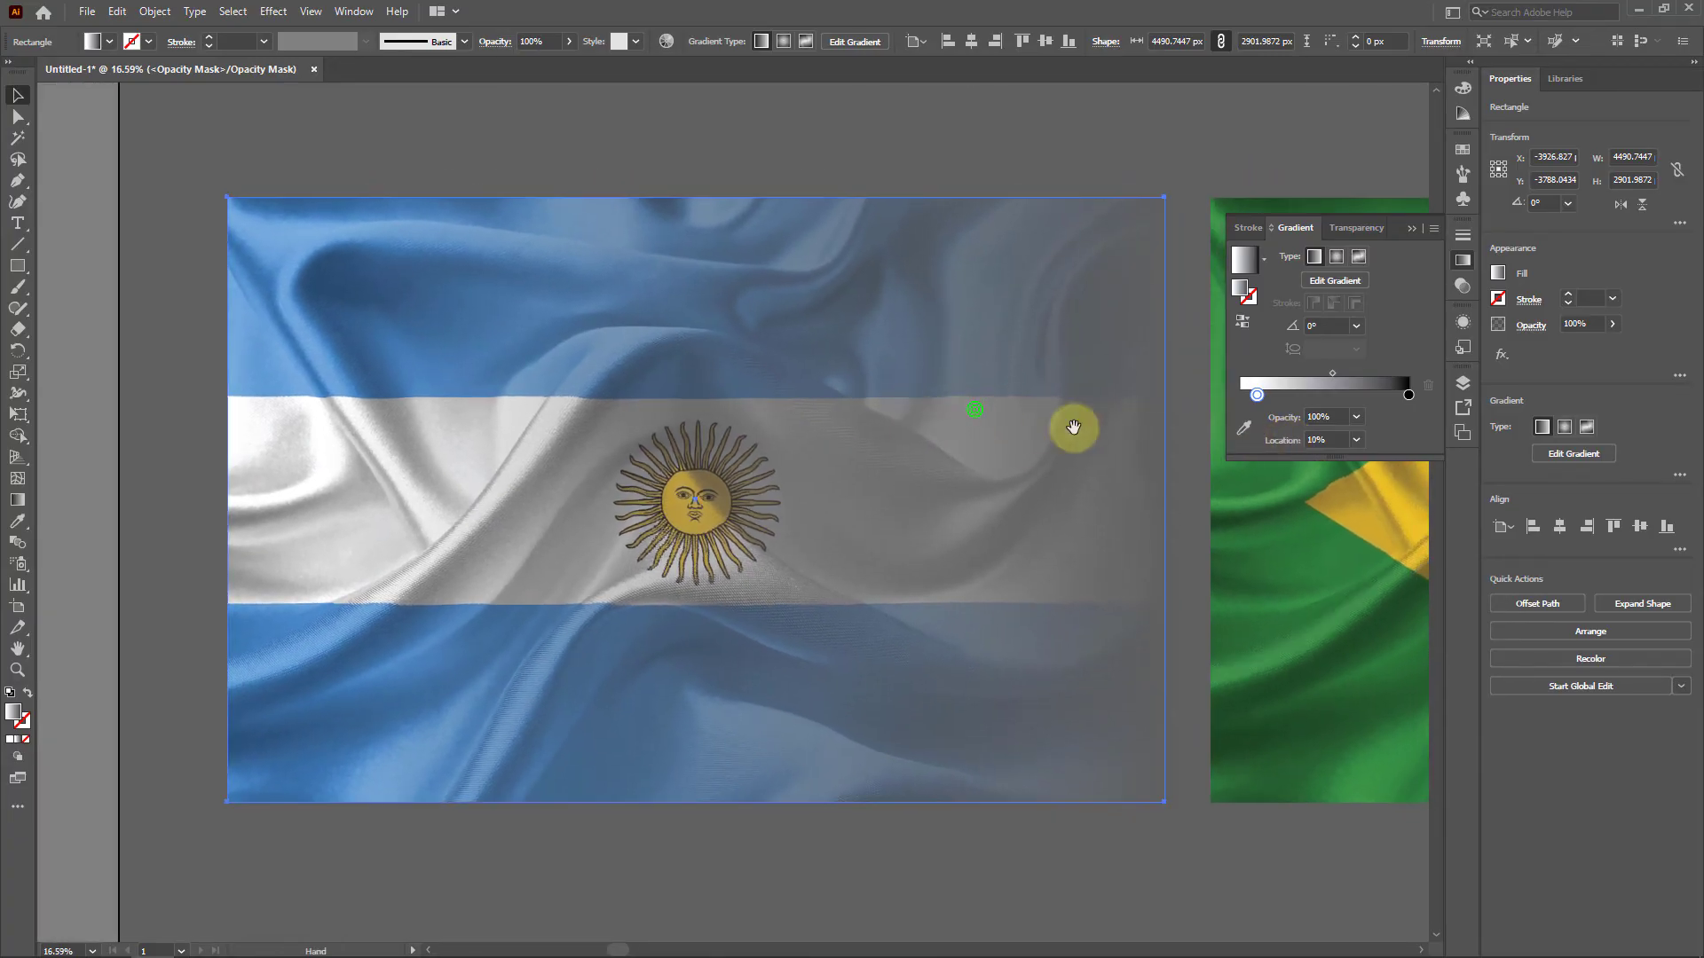
drag(1074, 428, 793, 413)
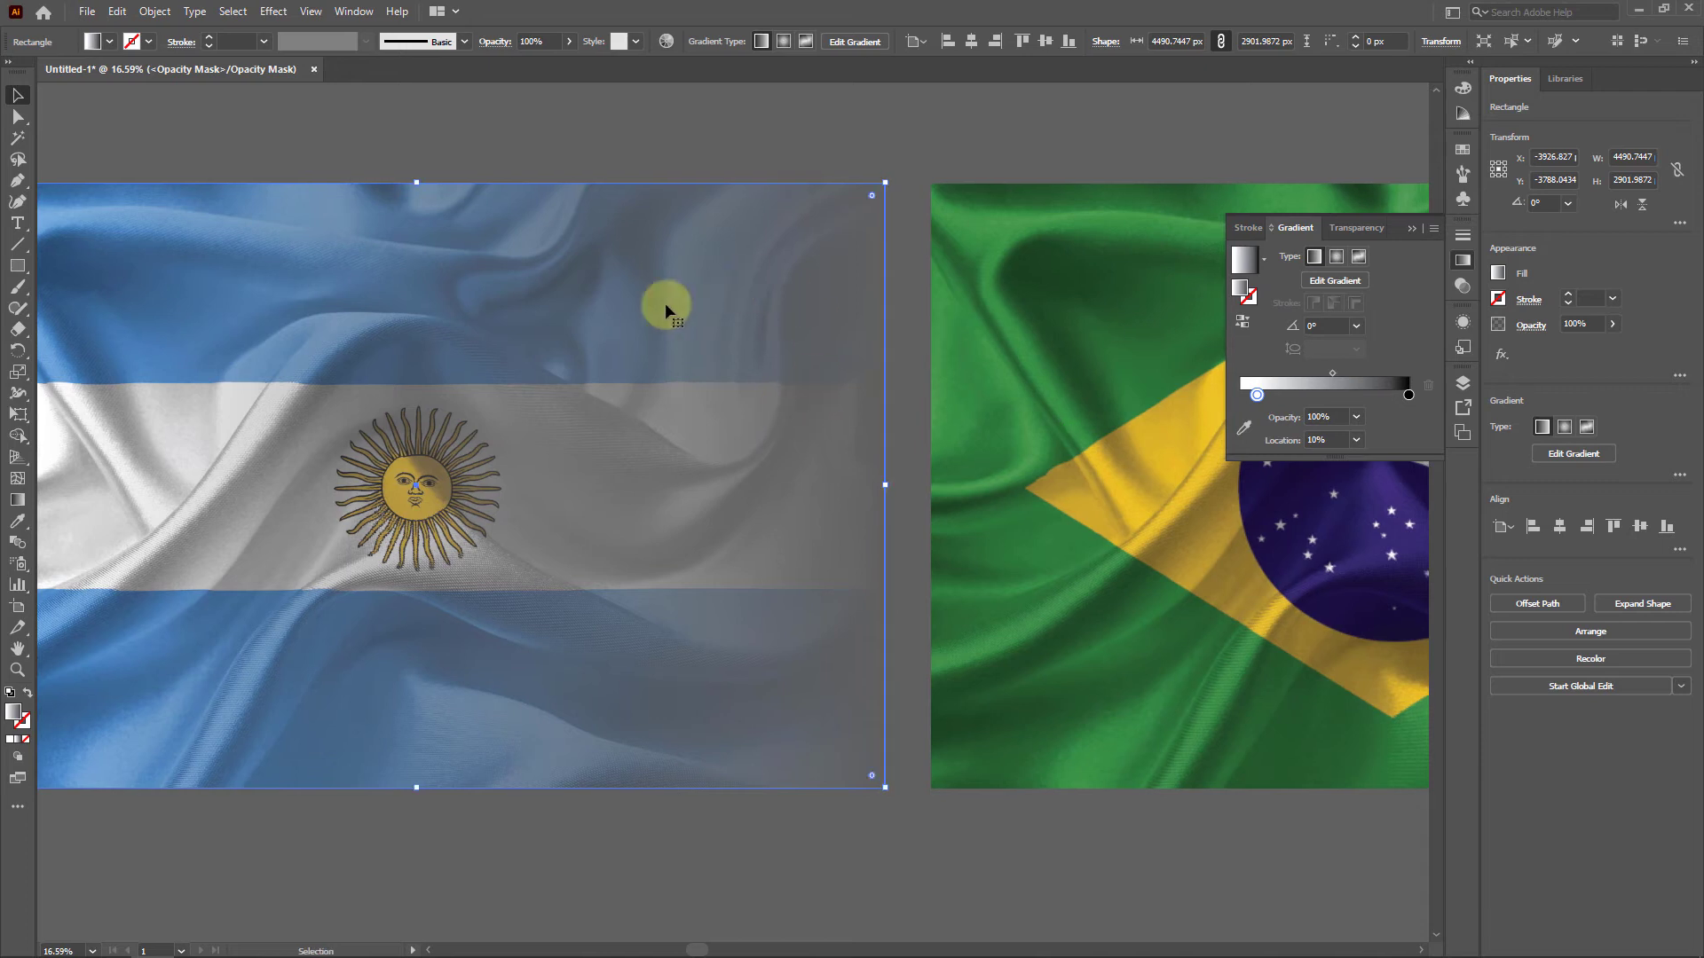
click(1356, 229)
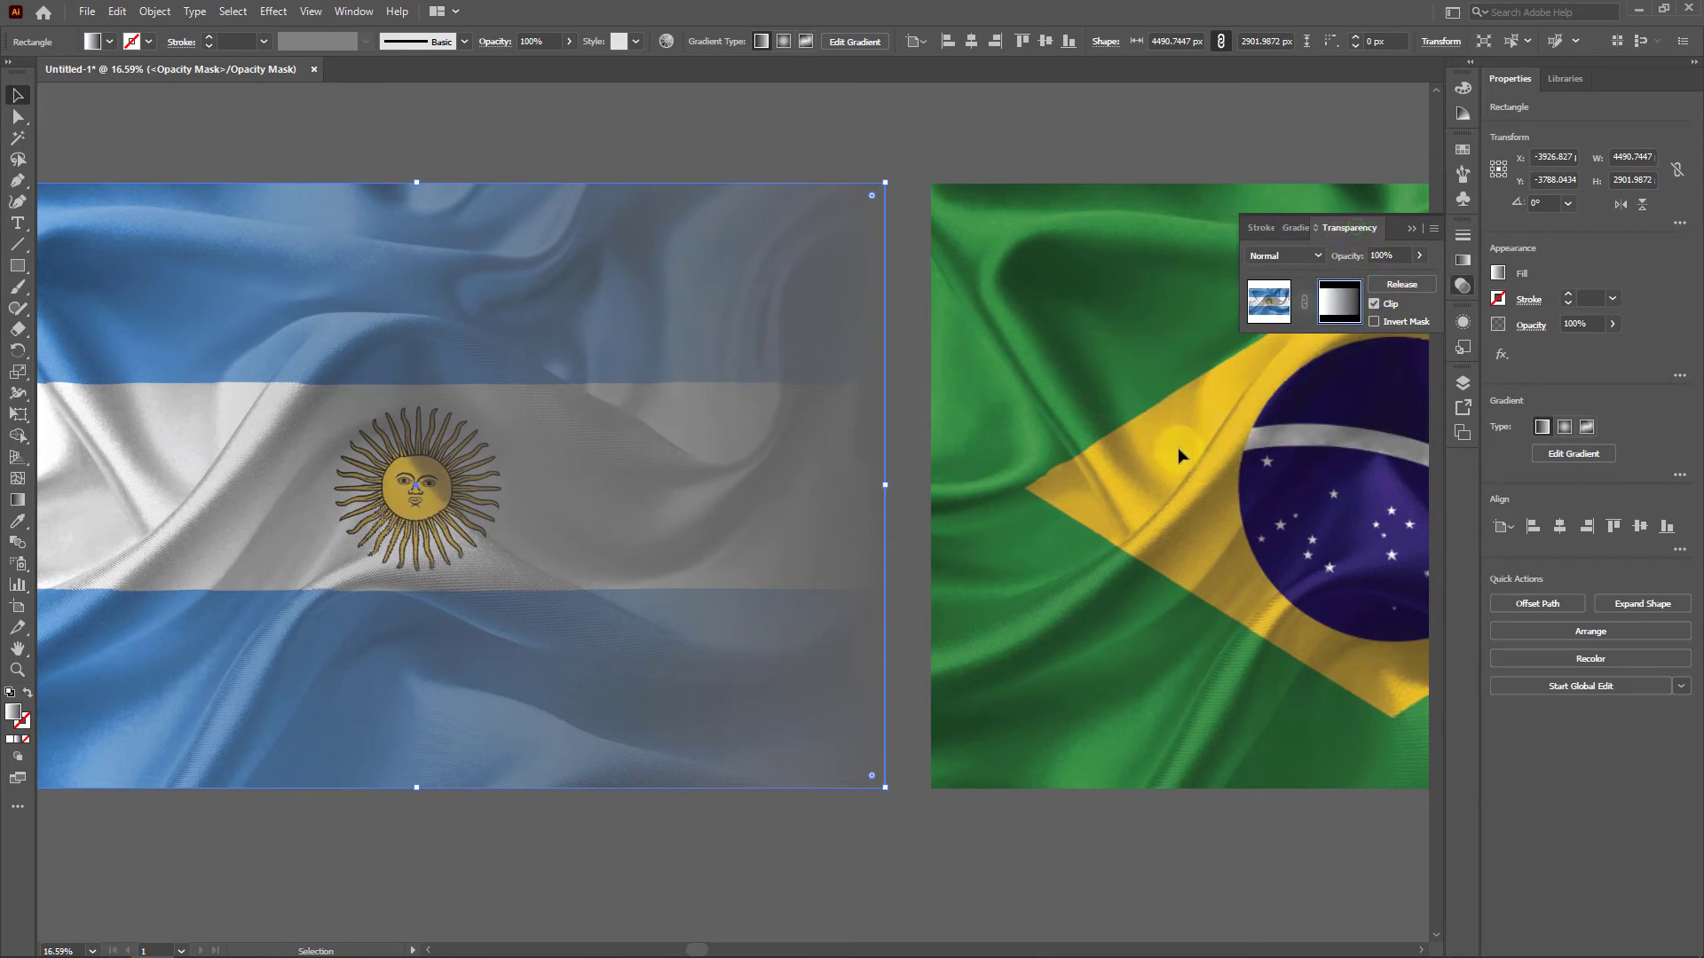
click(1260, 298)
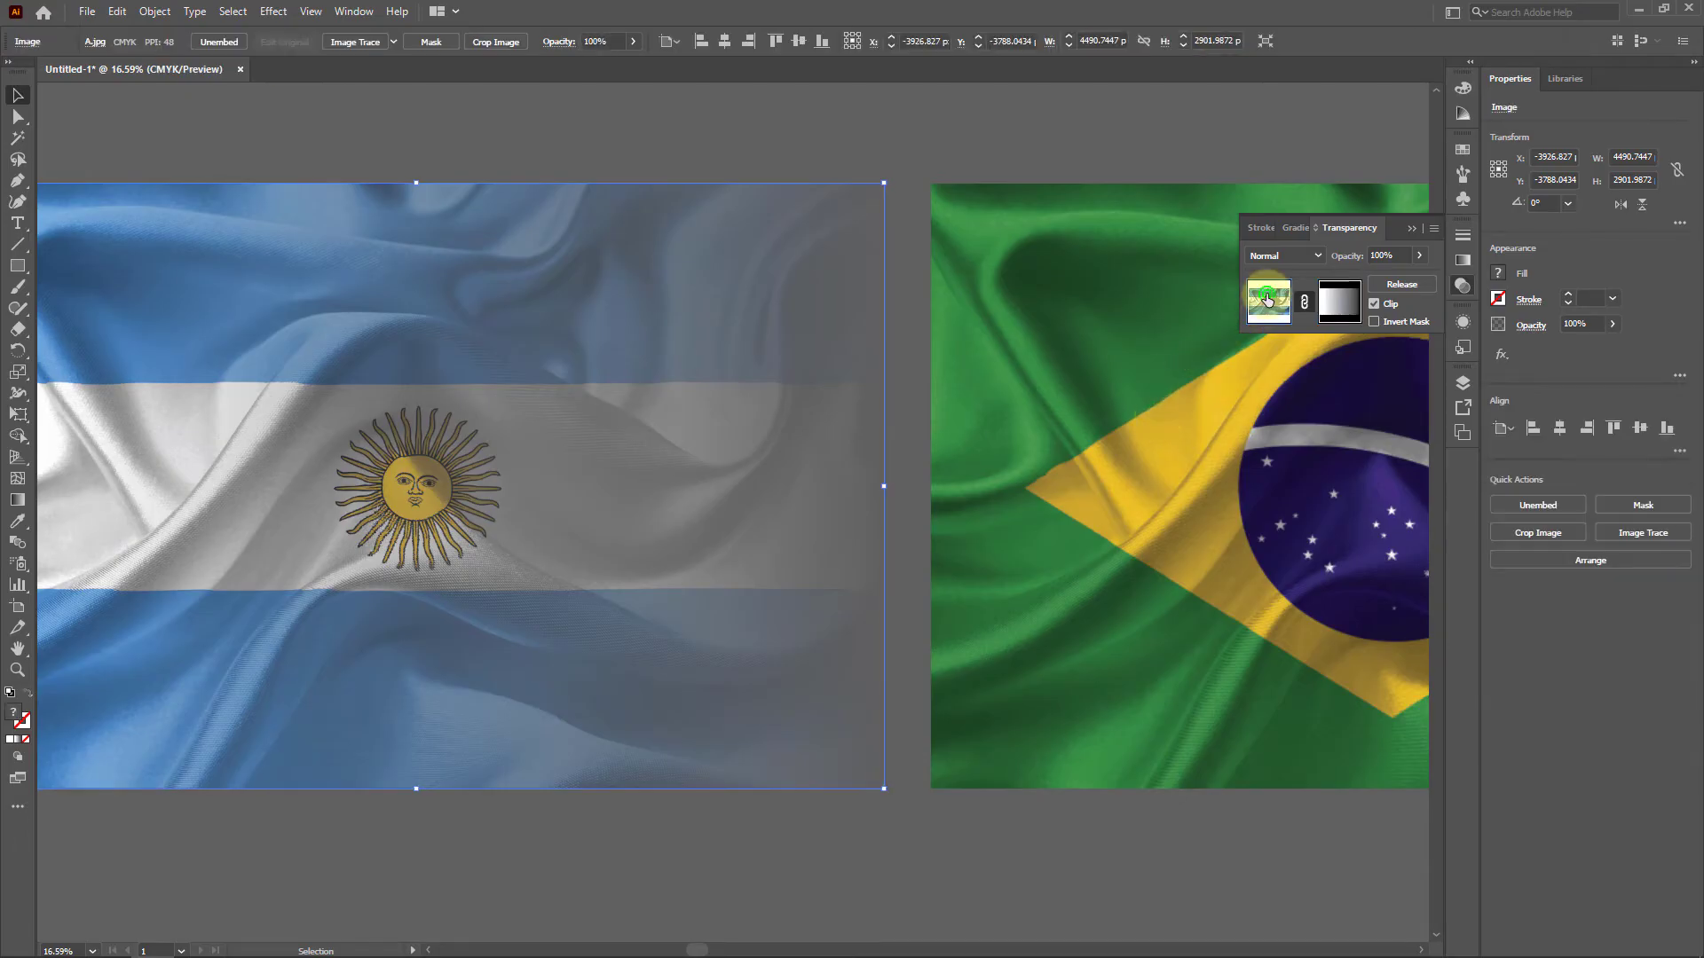
Make a clipping opacity mask for the Brazil flag and enter mask editing
drag(1211, 463, 451, 475)
scroll(452, 474, up, 2)
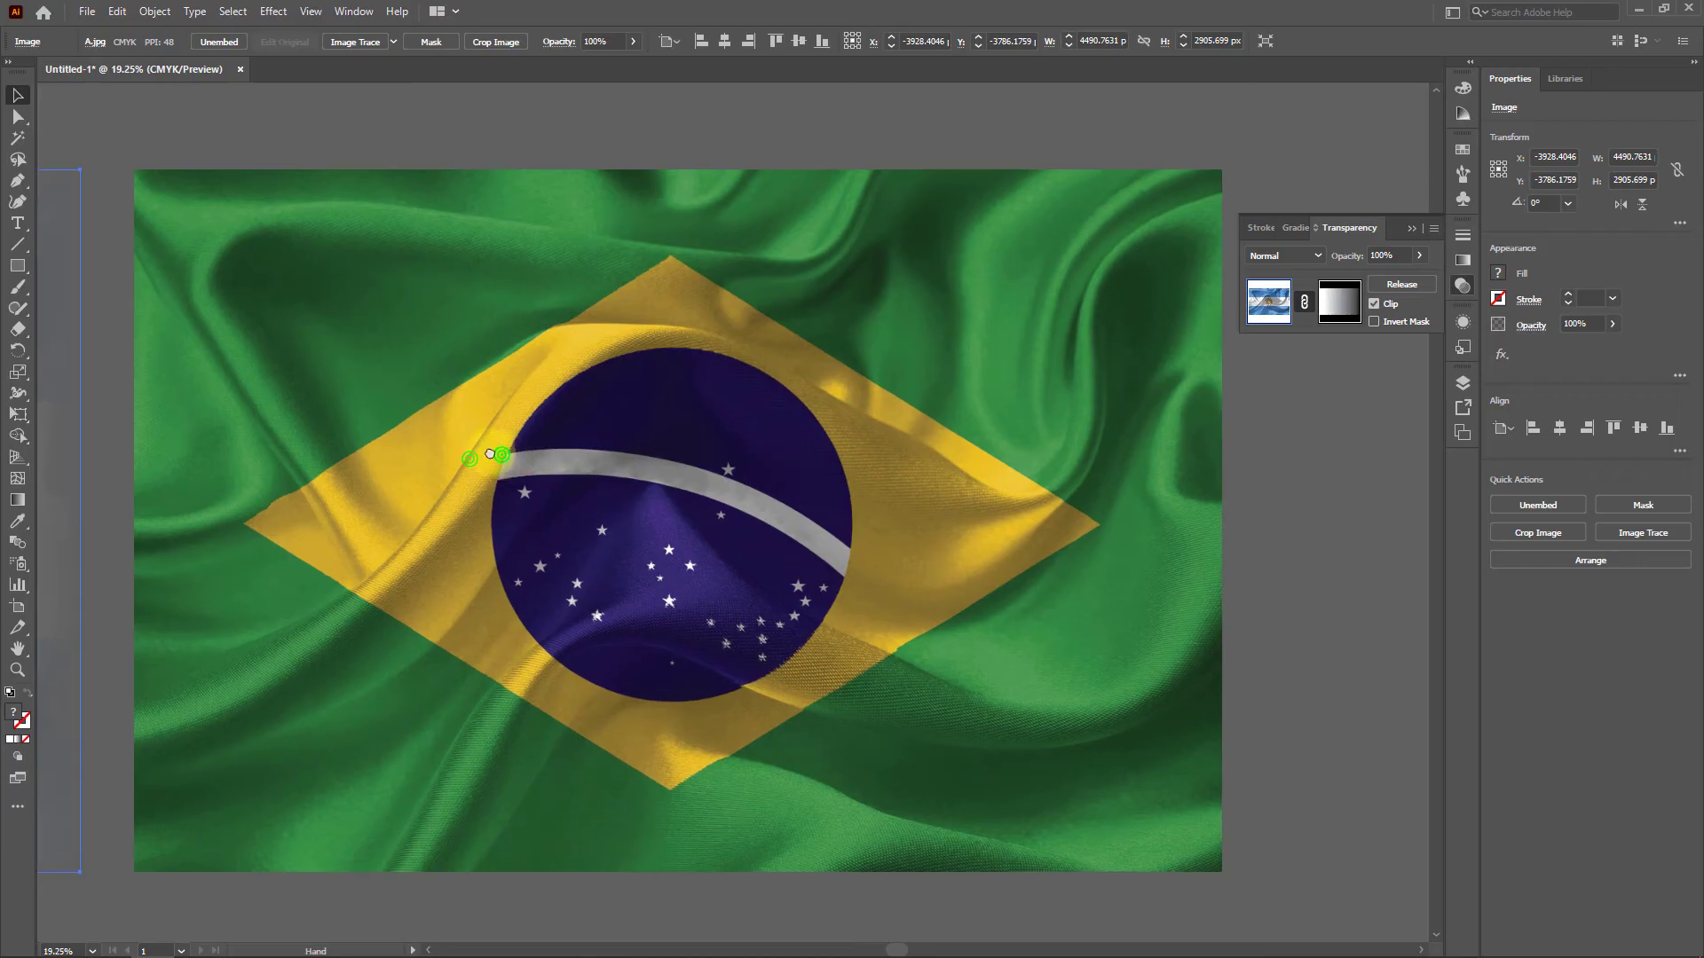
click(645, 392)
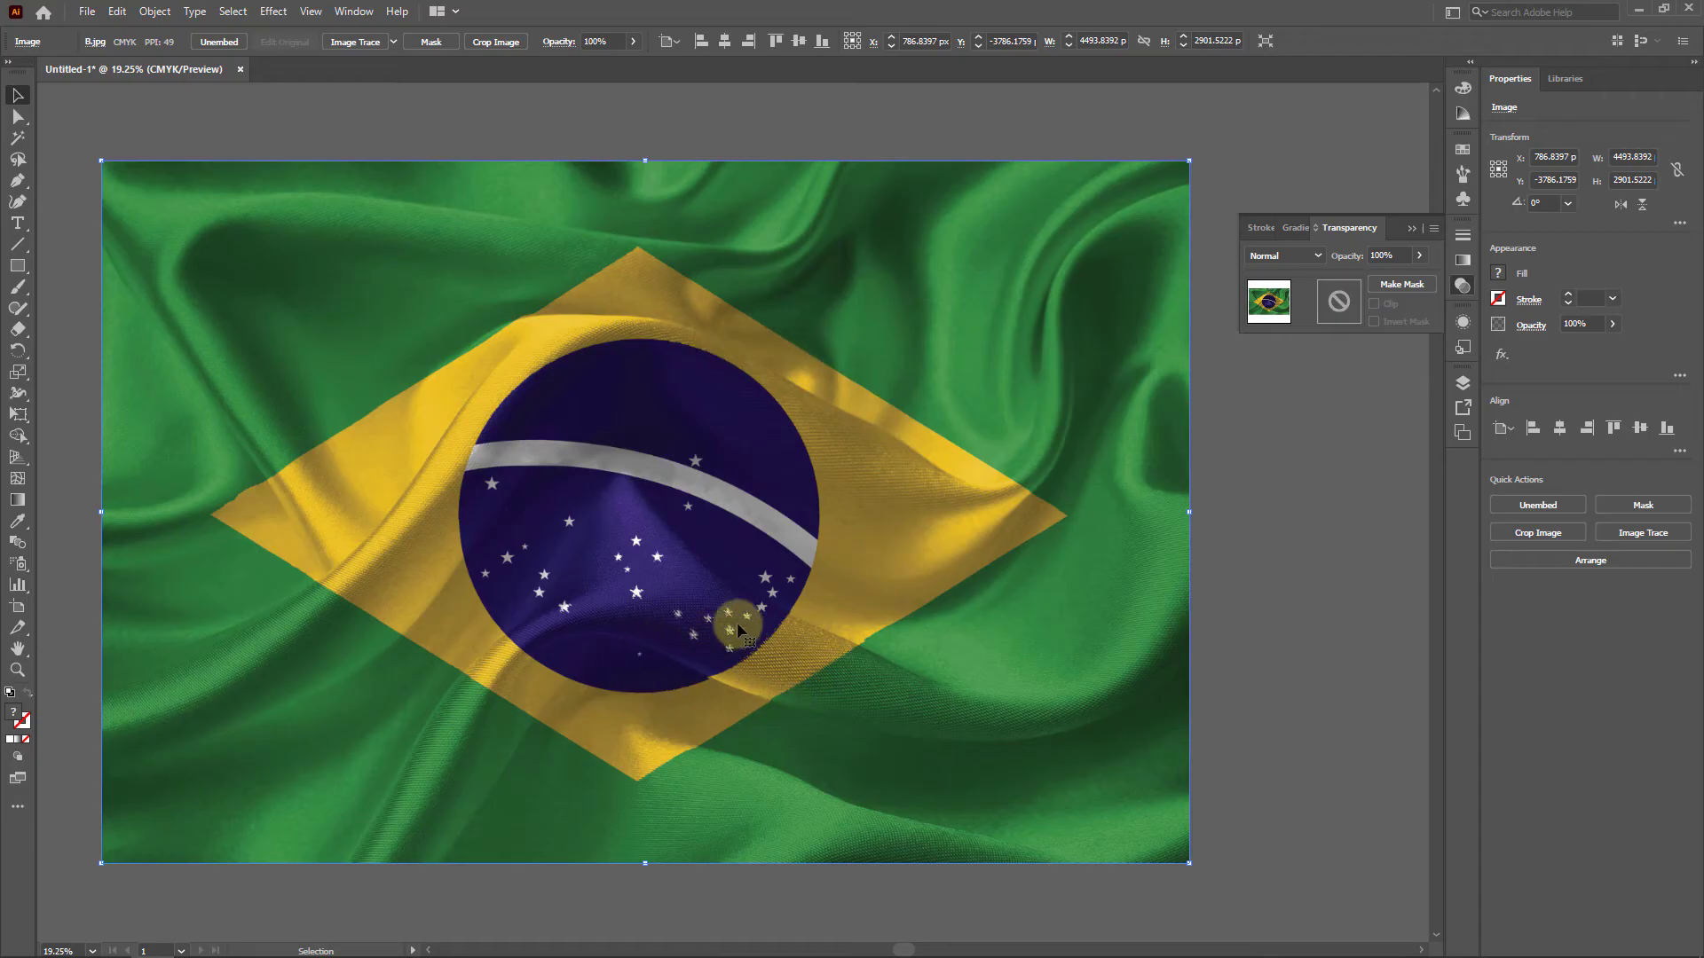
click(1402, 285)
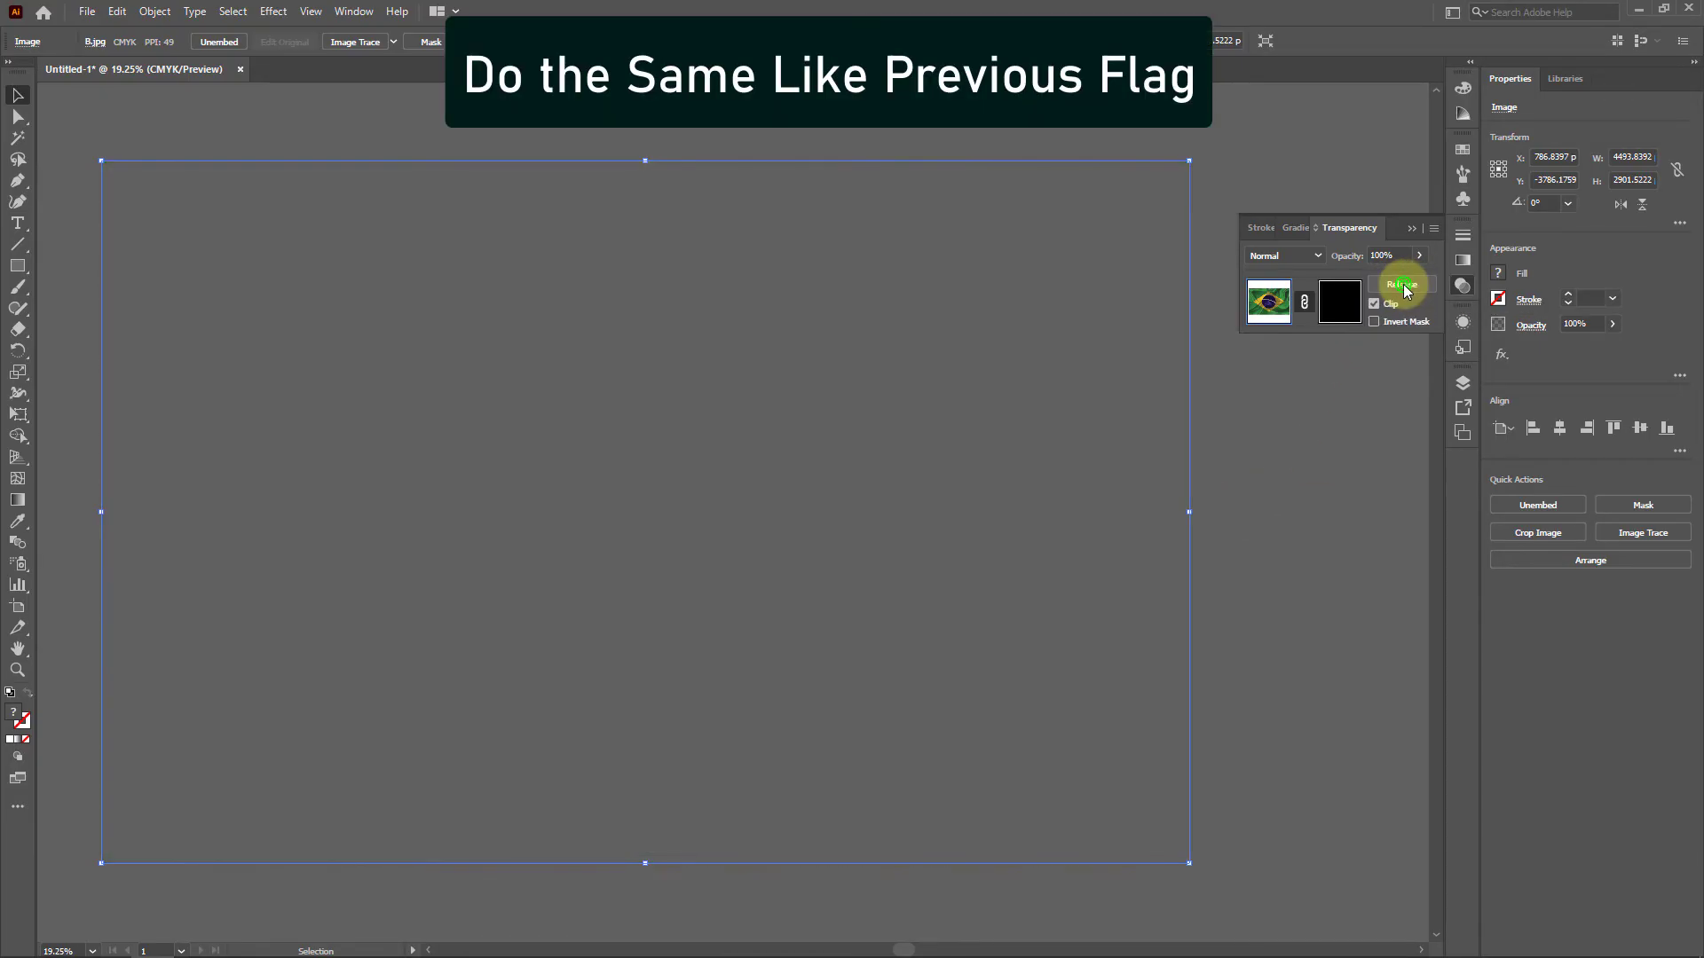
click(1336, 299)
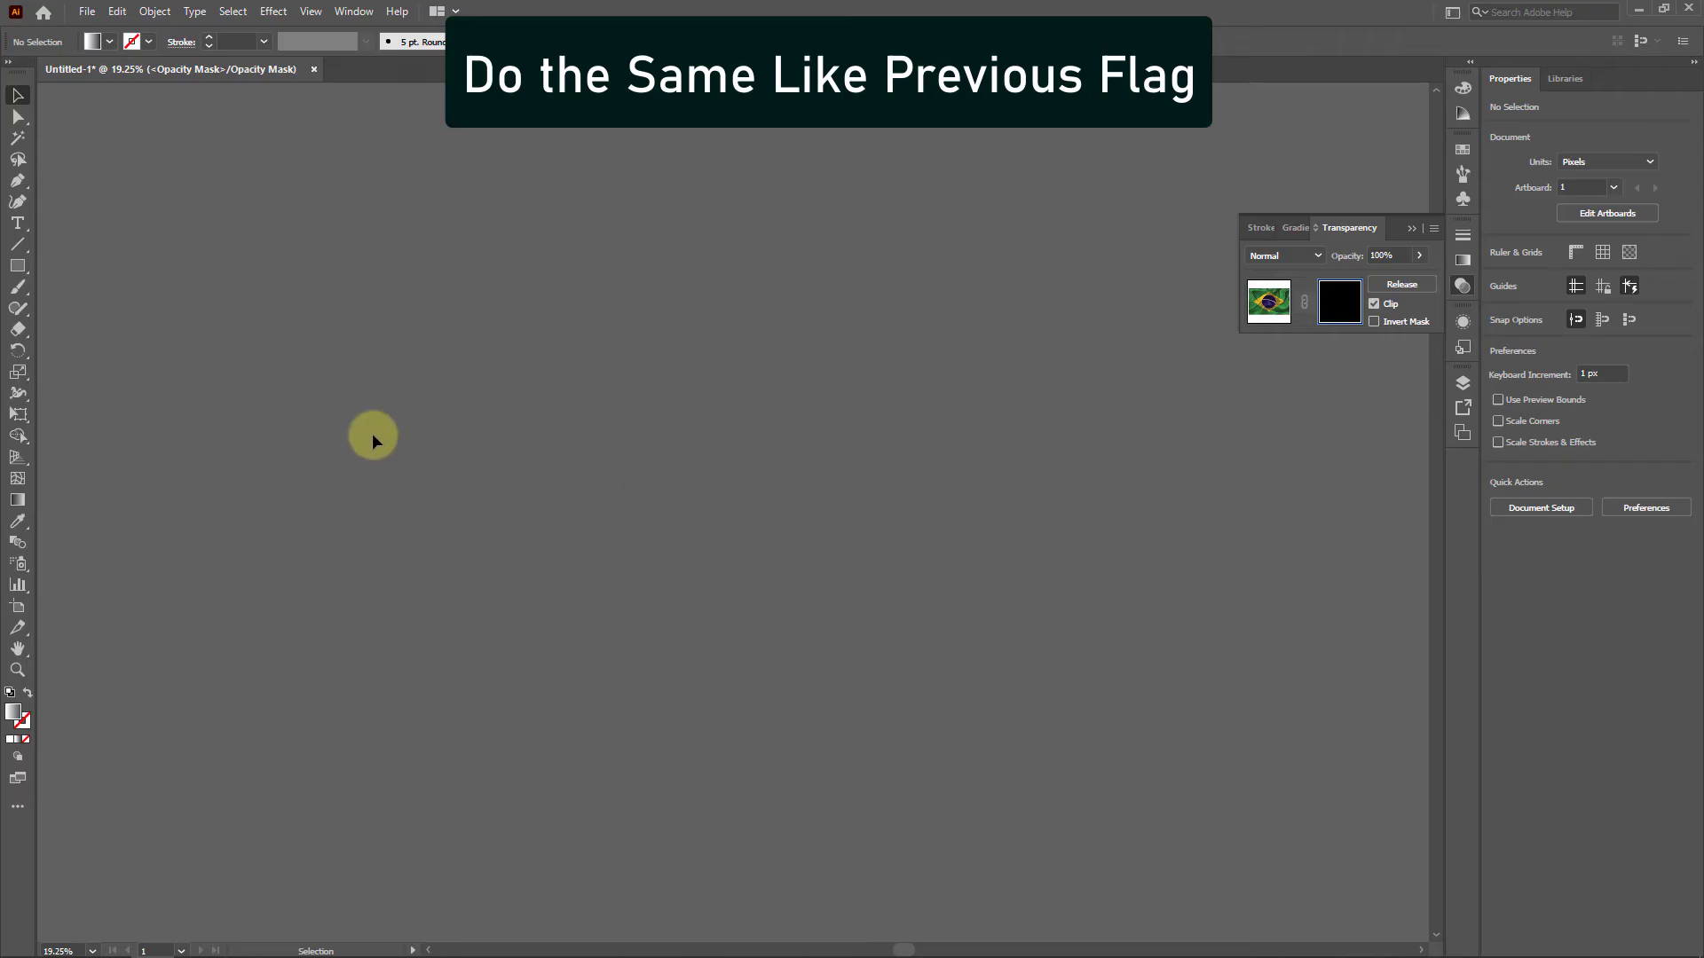
Draw a white (FFFFFF) rectangle in the opacity mask and fit it to the Brazil flag's edges, about 4487 by 2900 px
click(17, 270)
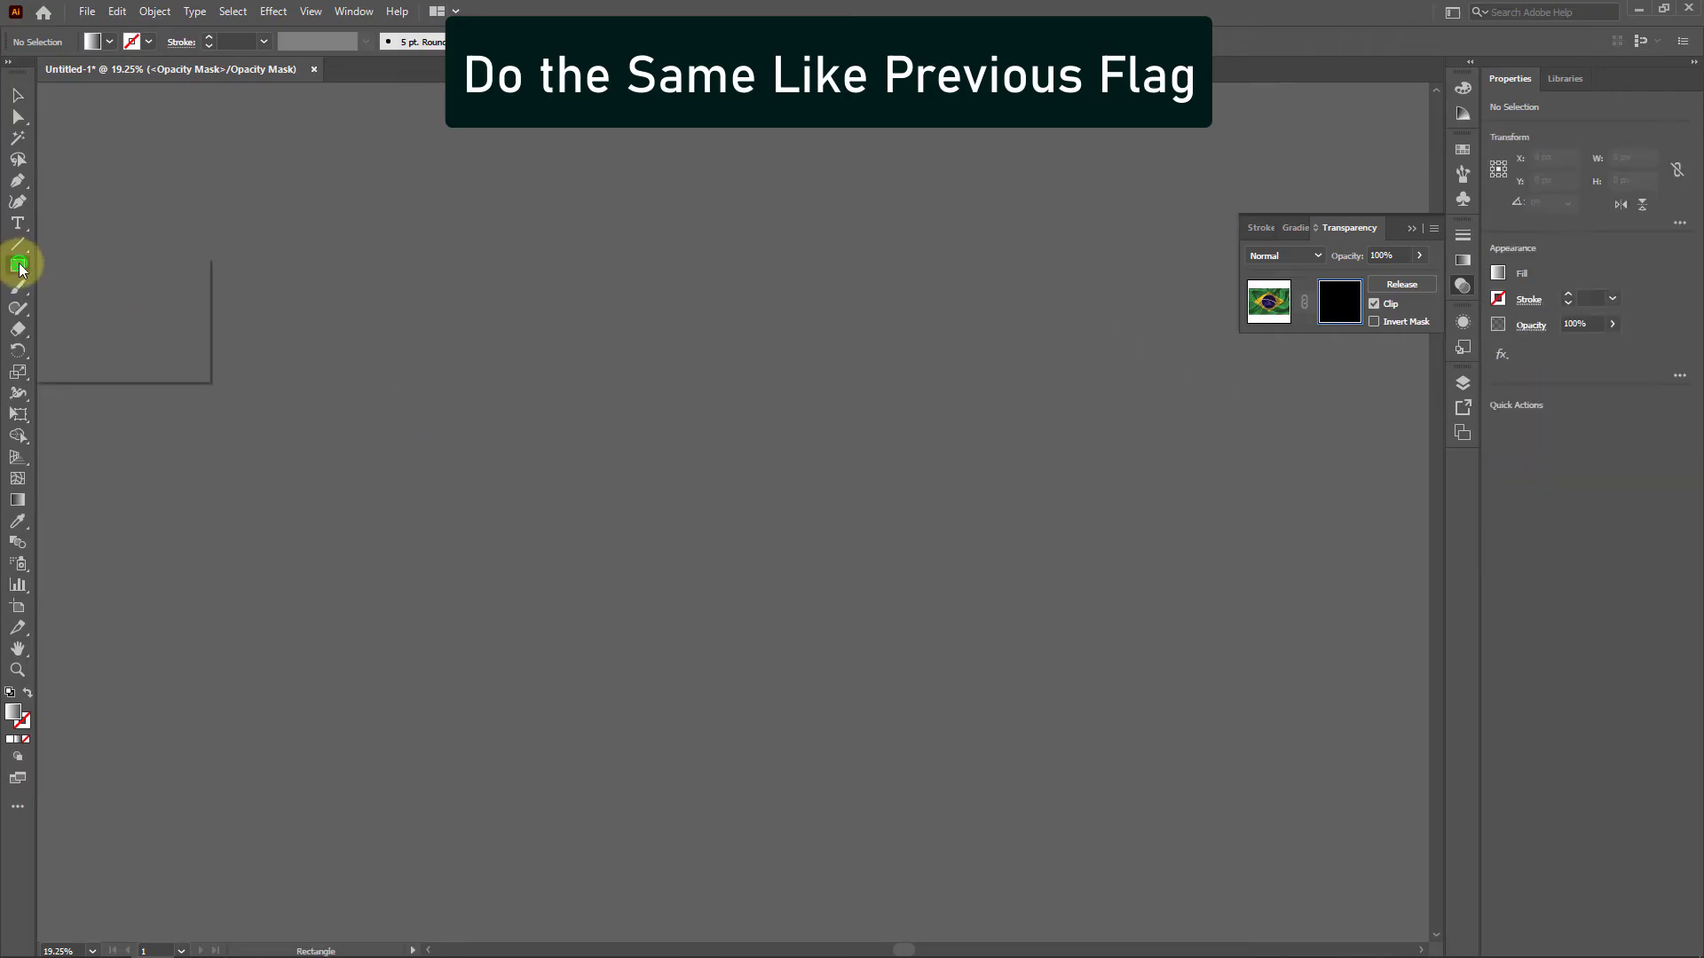
click(75, 266)
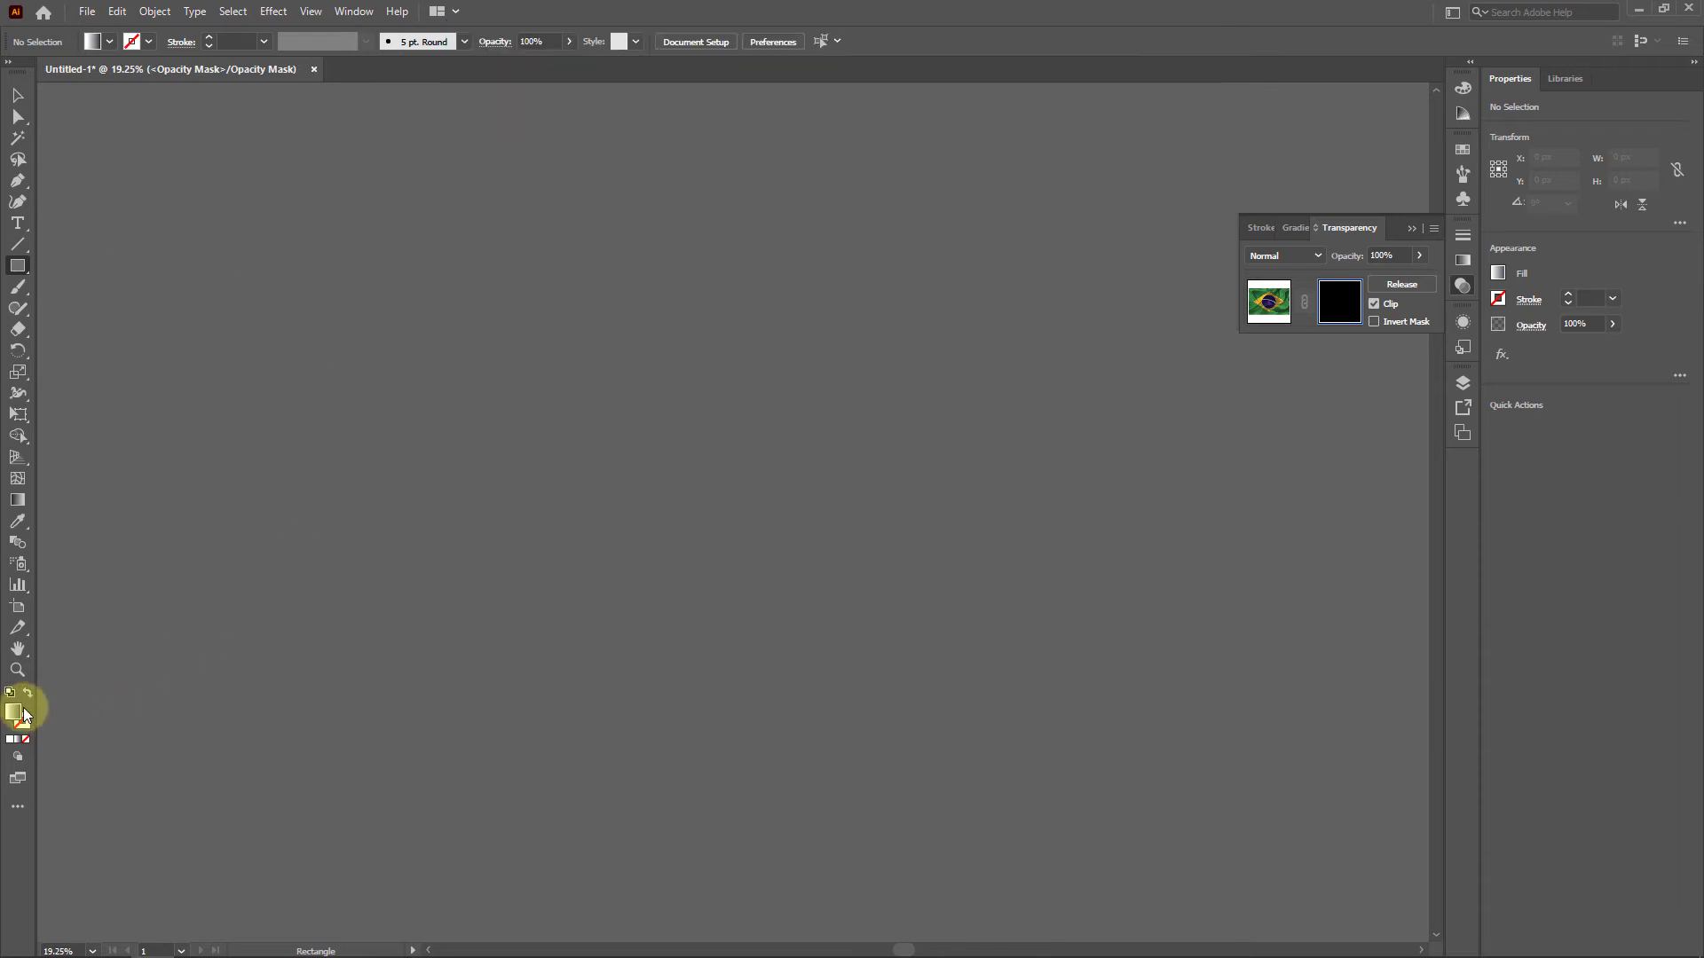
double_click(13, 714)
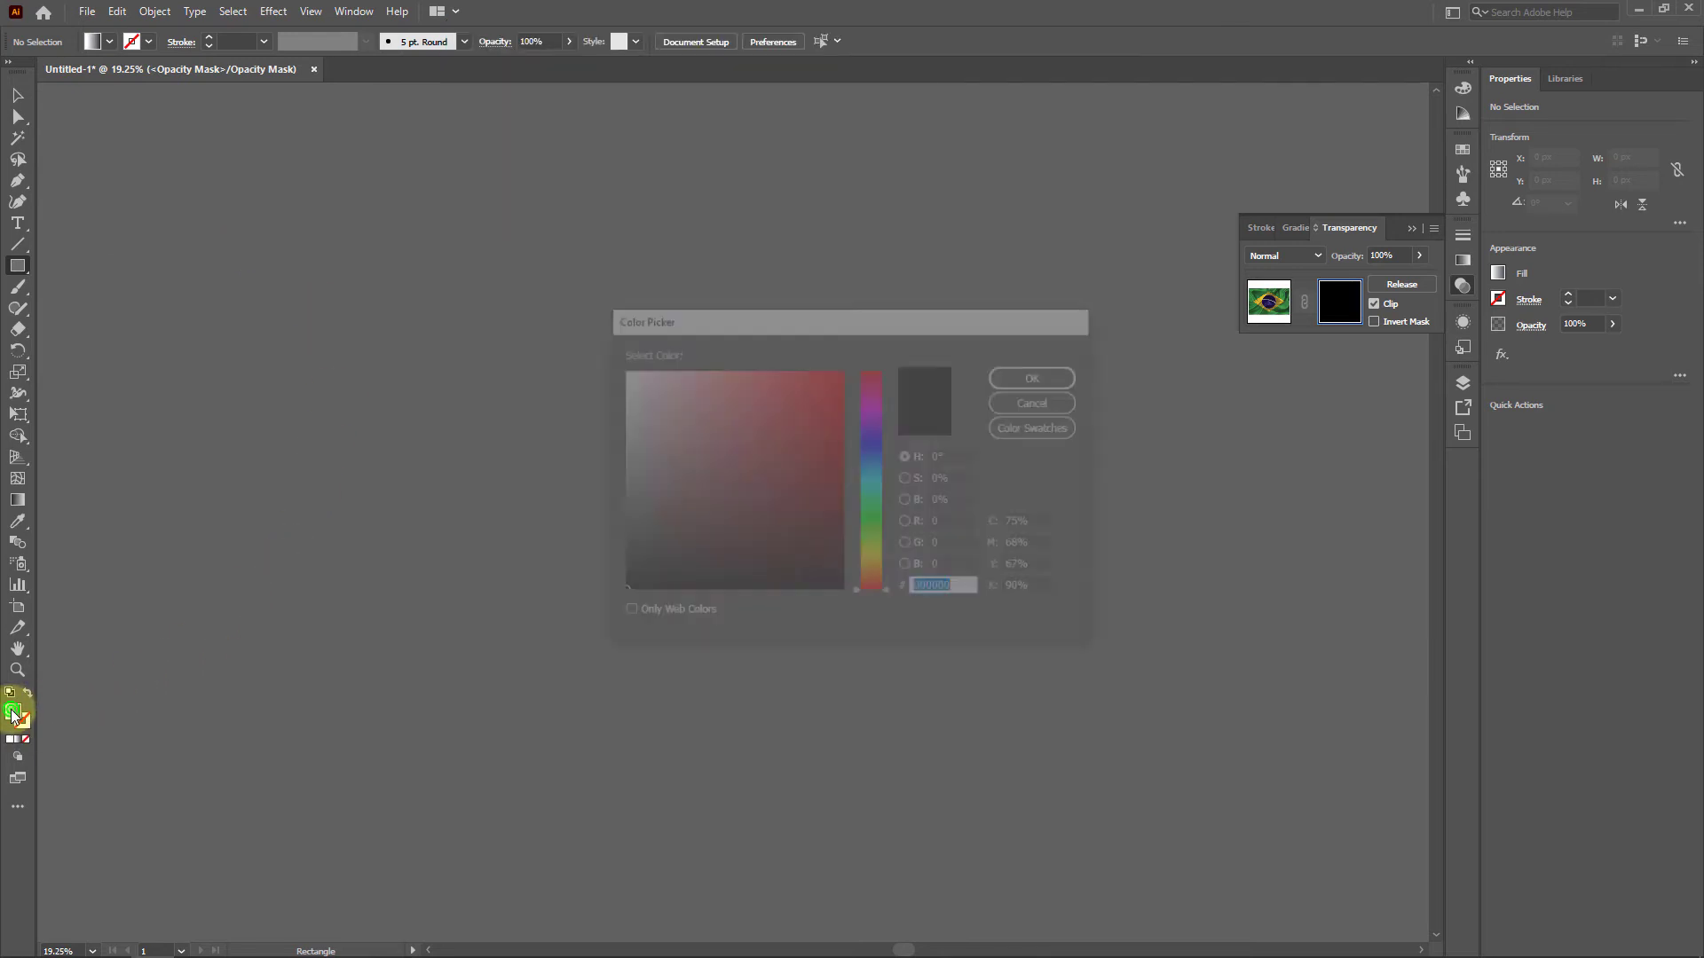
click(638, 388)
drag(638, 388, 616, 367)
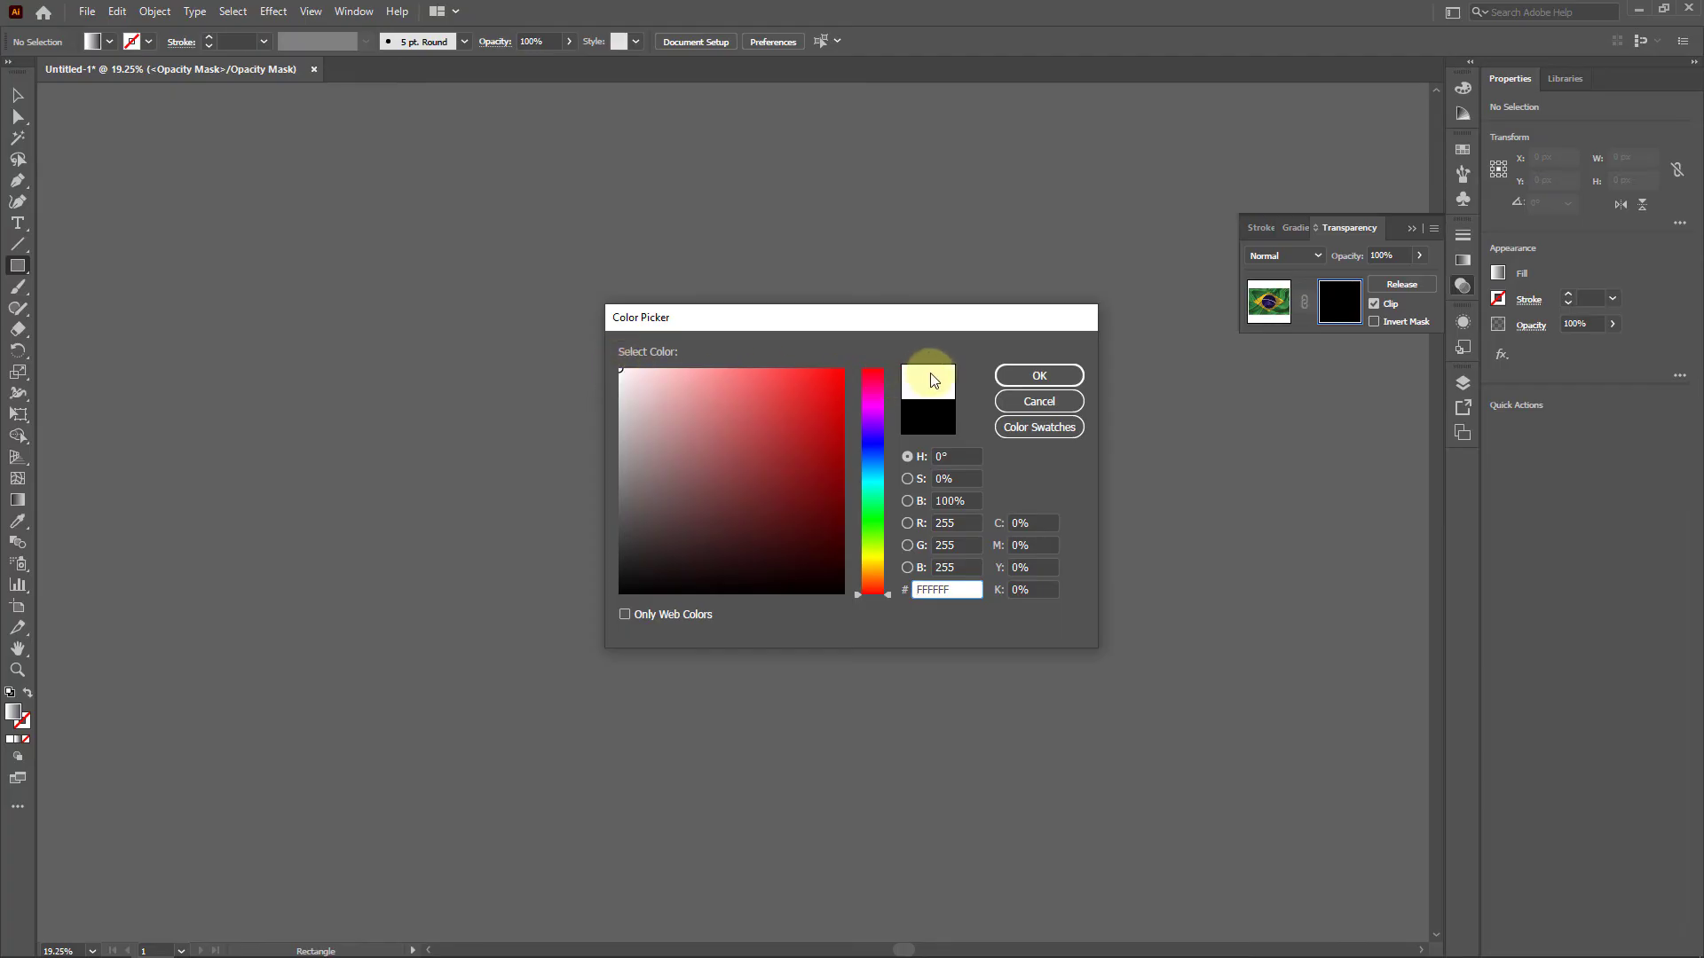
click(1040, 376)
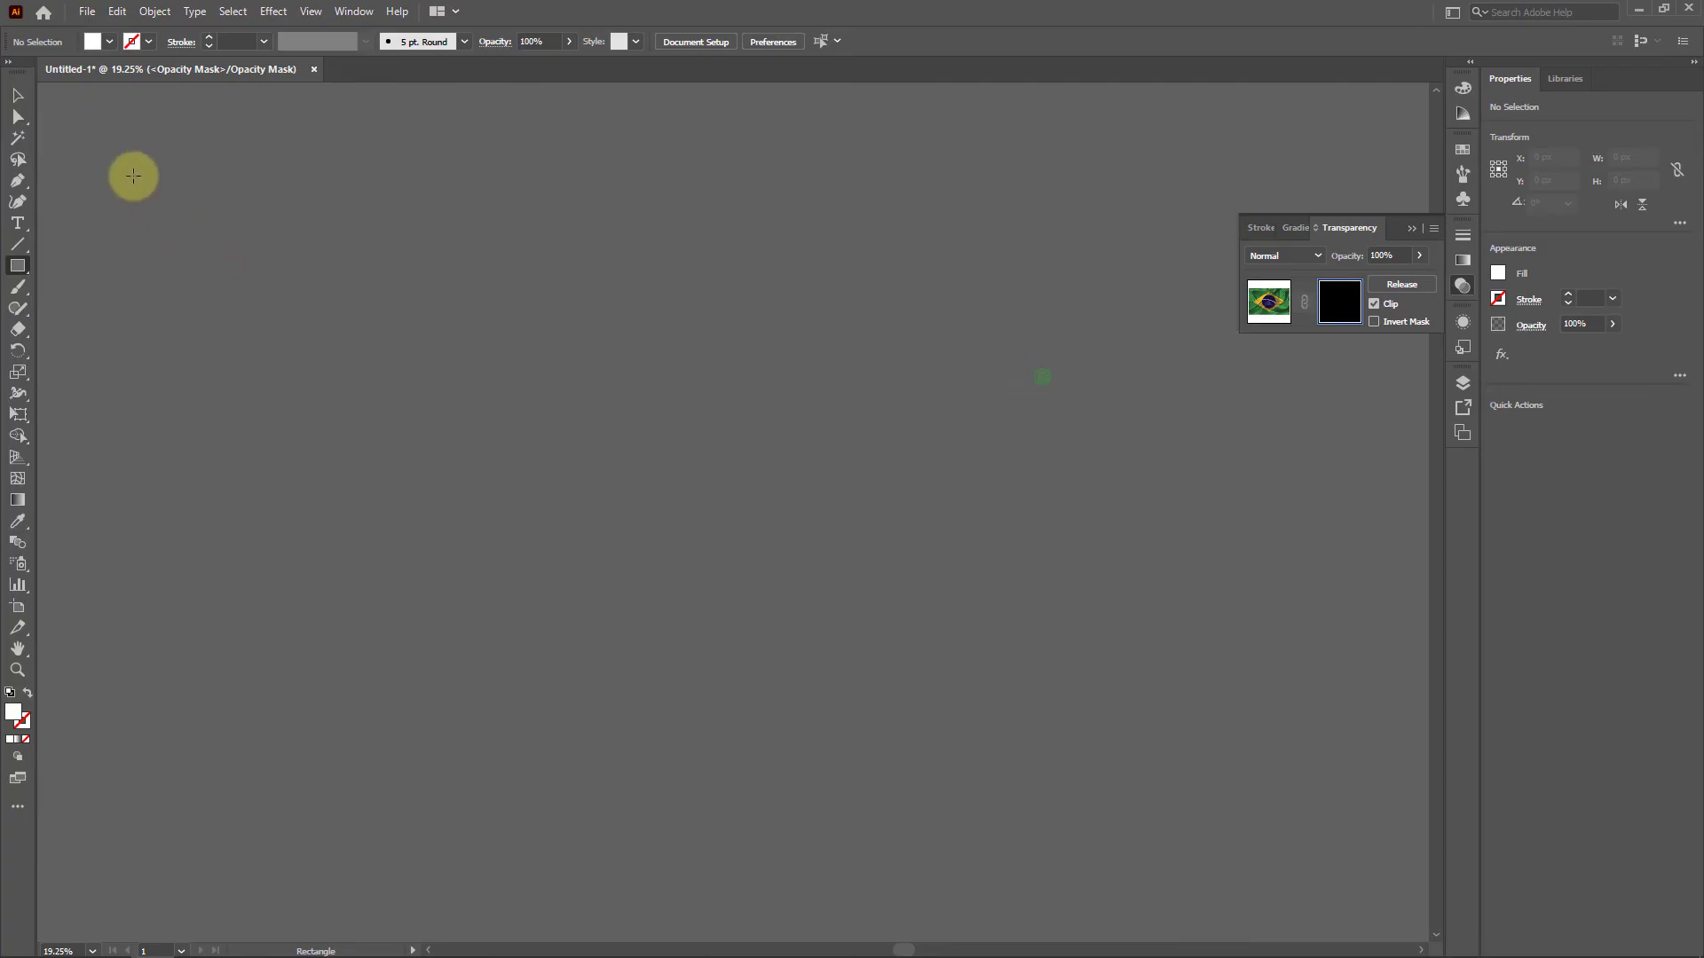
drag(48, 93, 1189, 861)
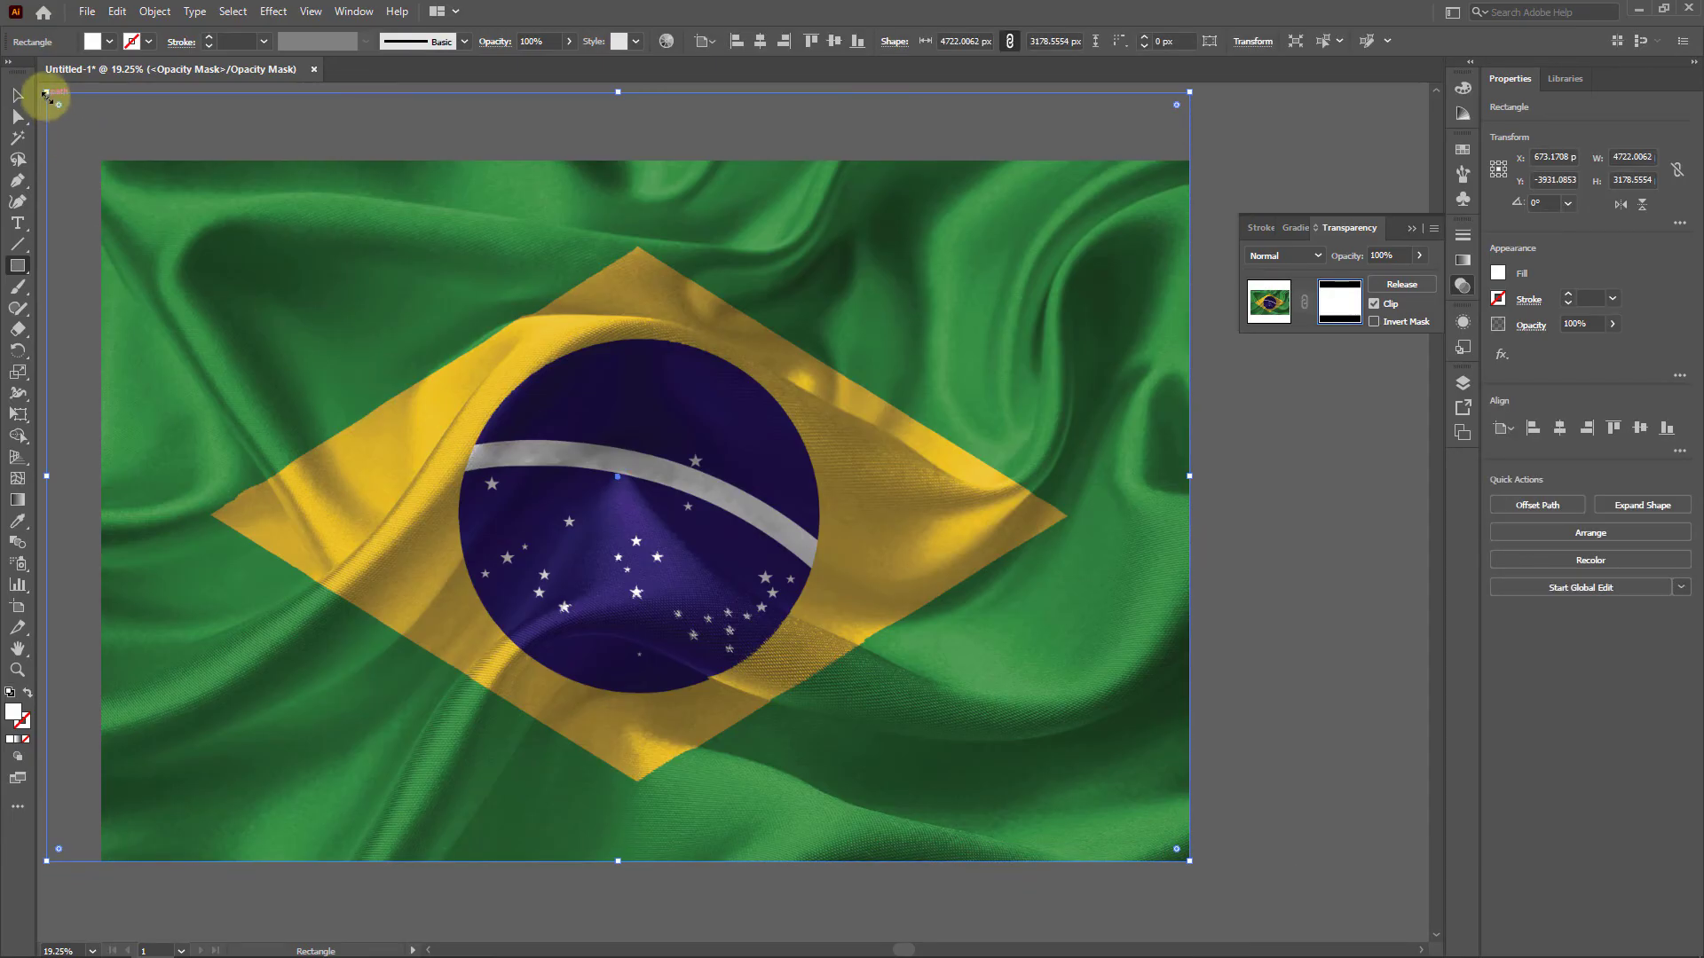
drag(48, 93, 118, 175)
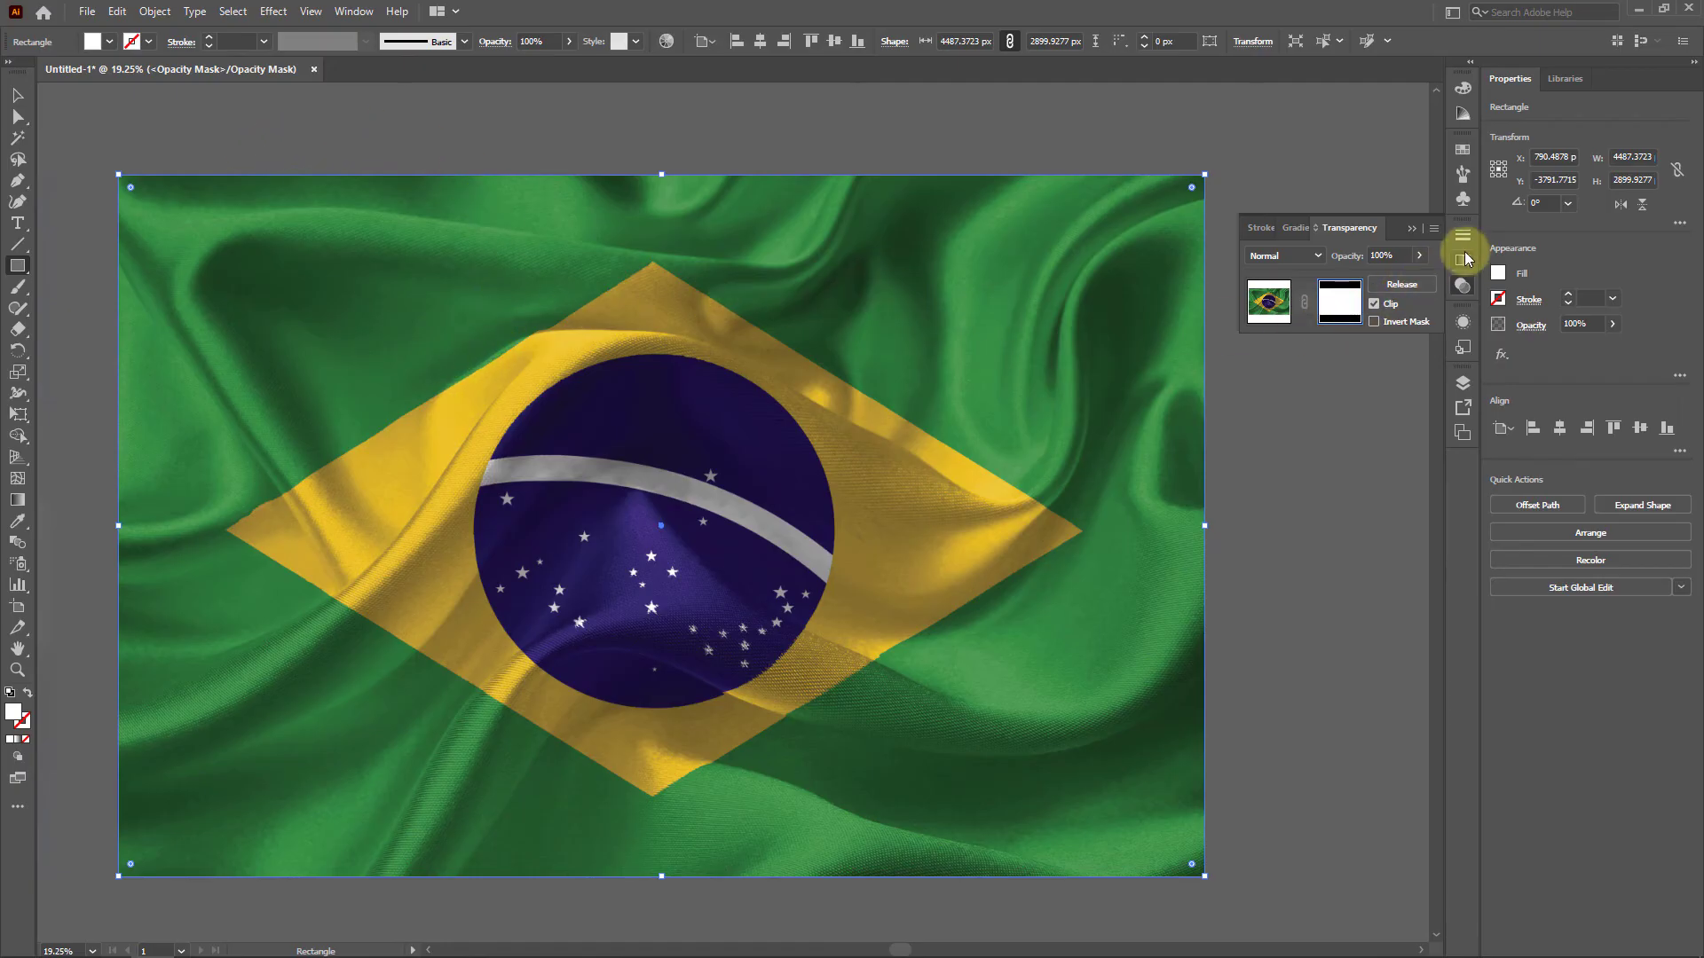
Fill the Brazil flag's mask rectangle with the white-to-black linear gradient, white stop at 10%, and set its angle to 180°
click(1463, 261)
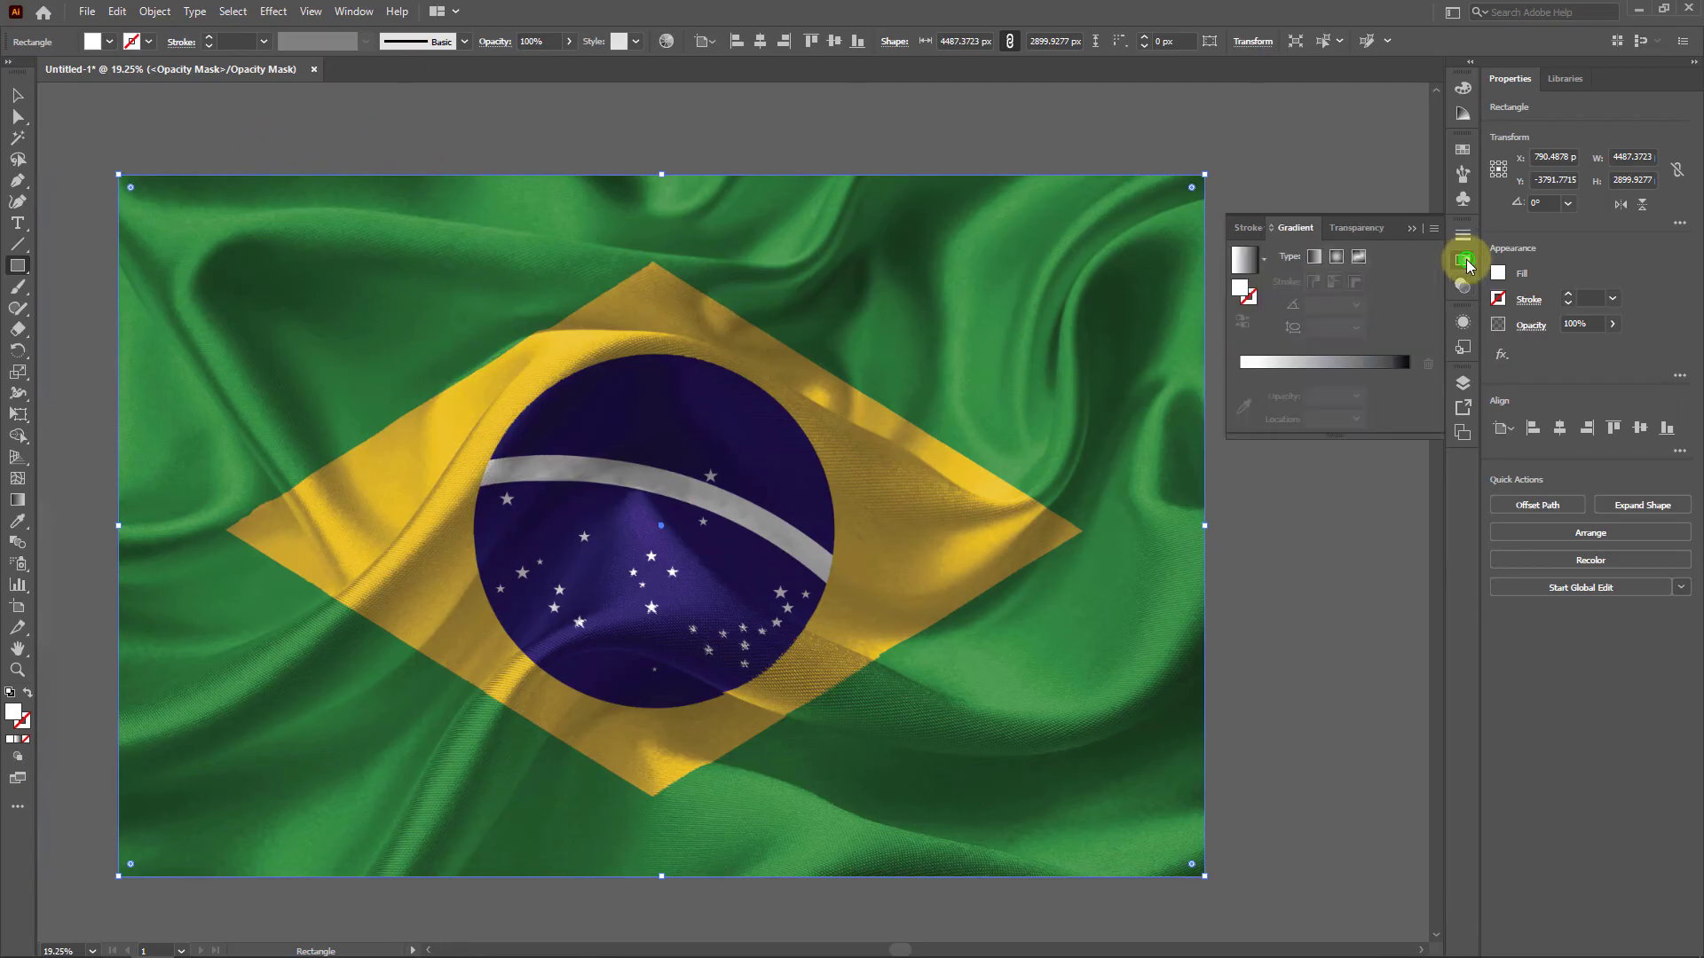
click(1318, 363)
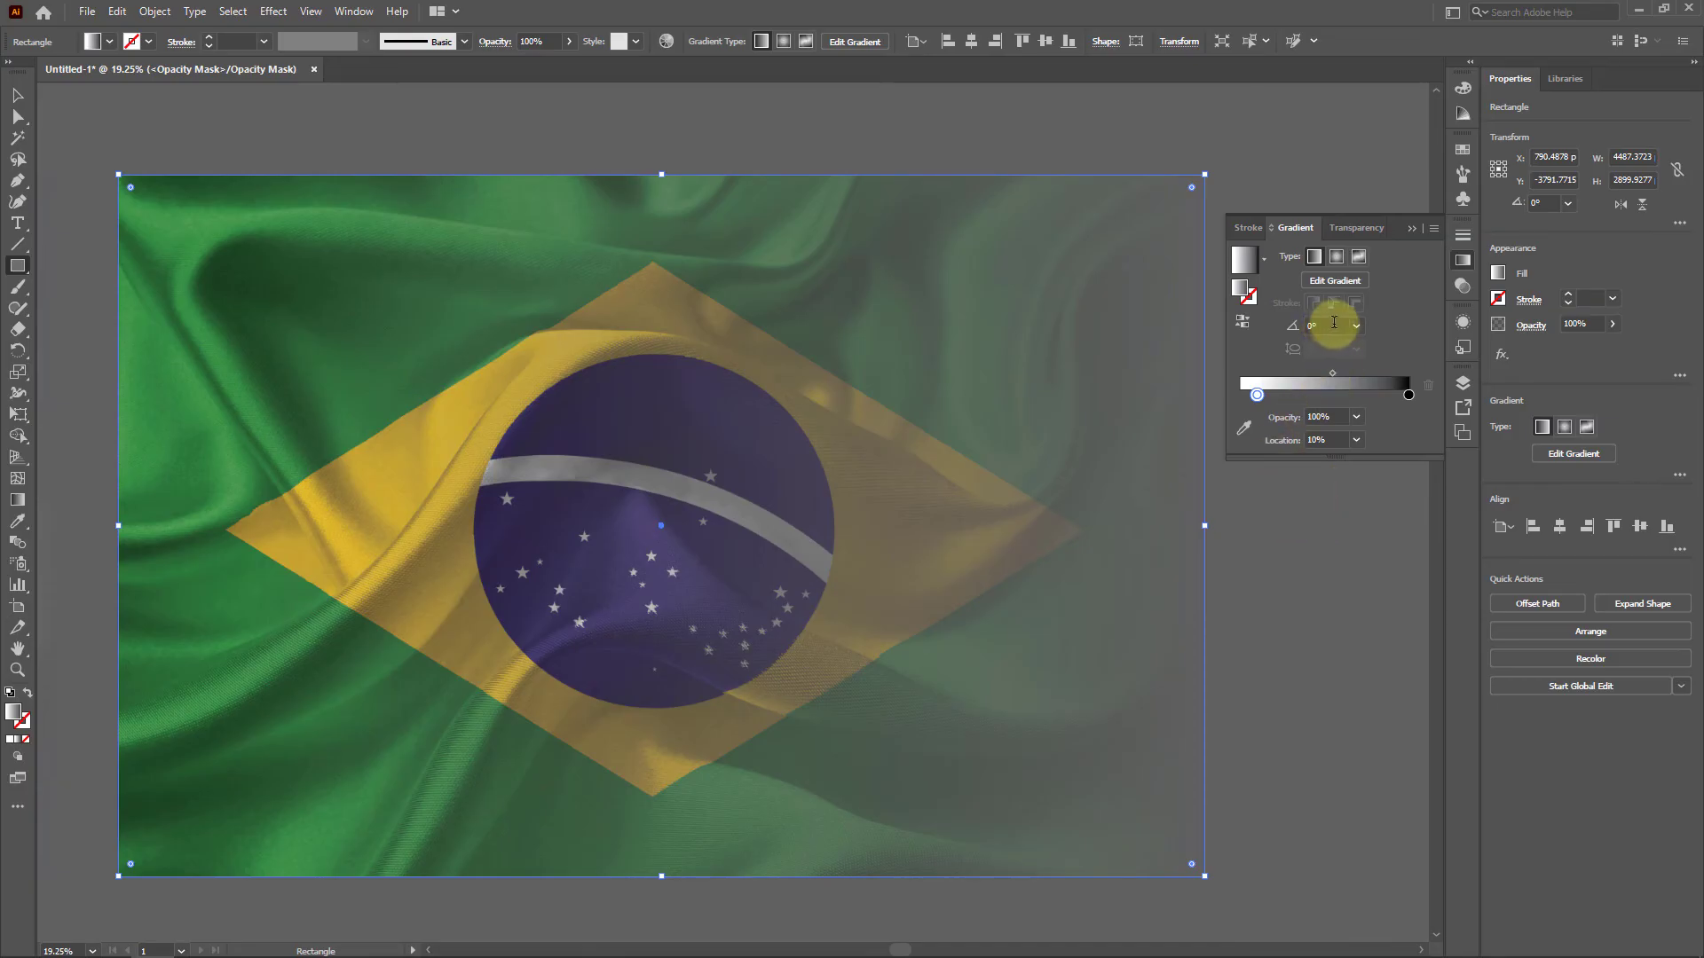
drag(1334, 326, 1301, 327)
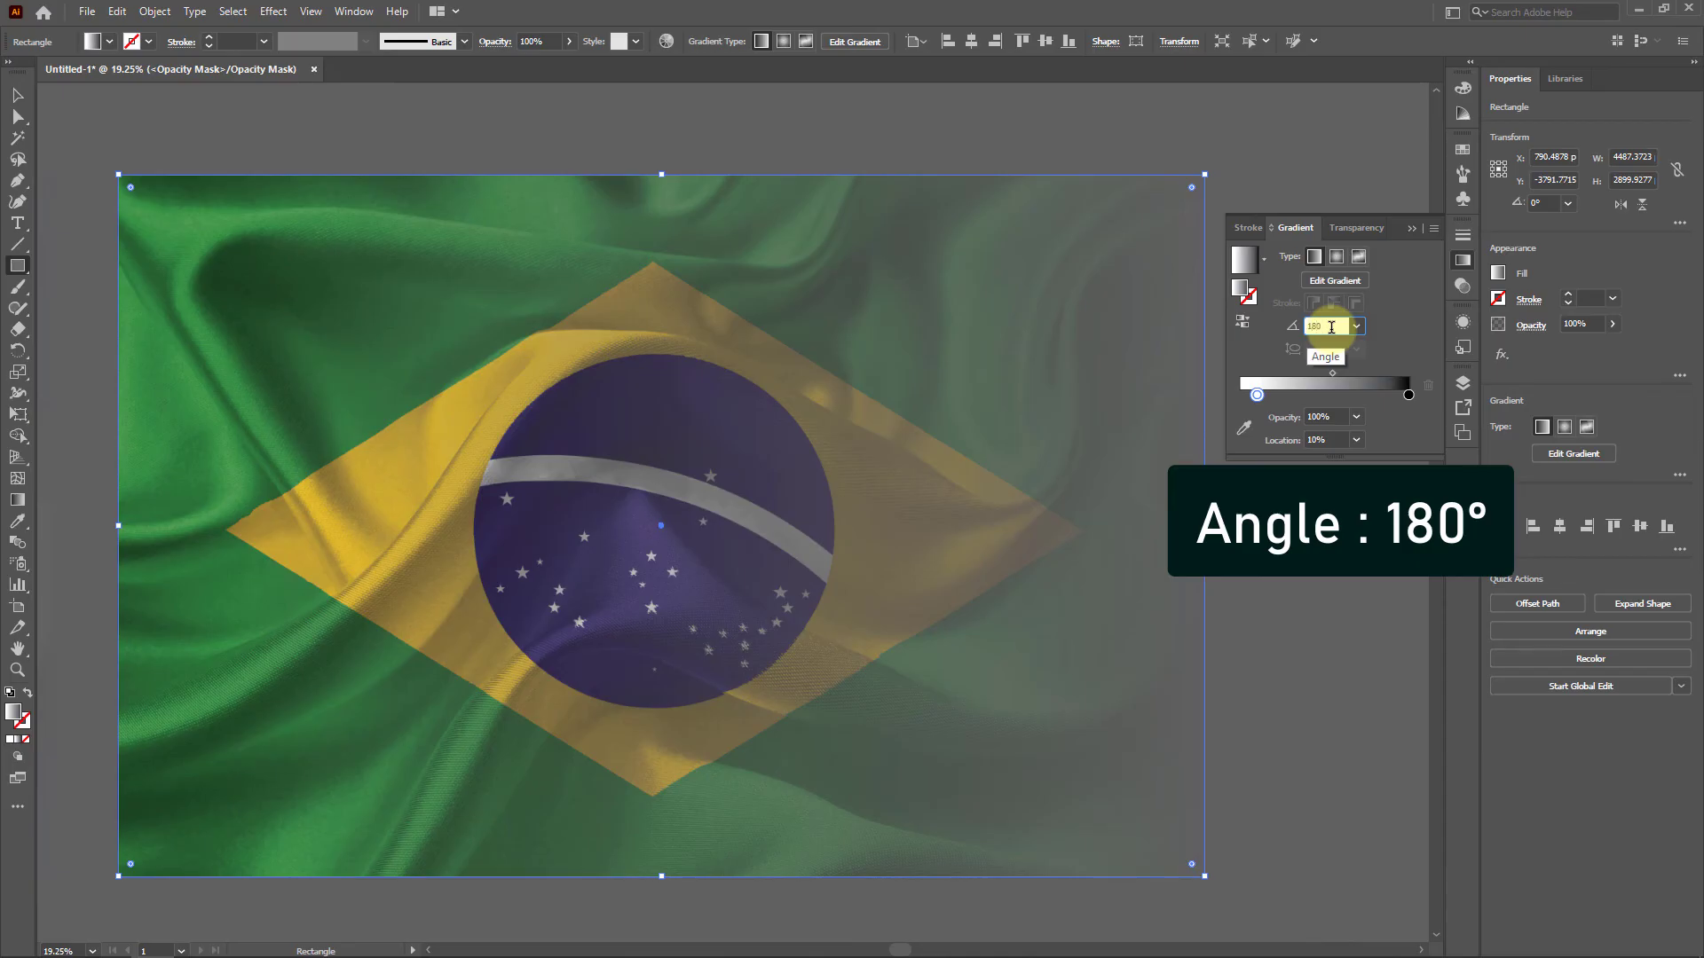
key(Return)
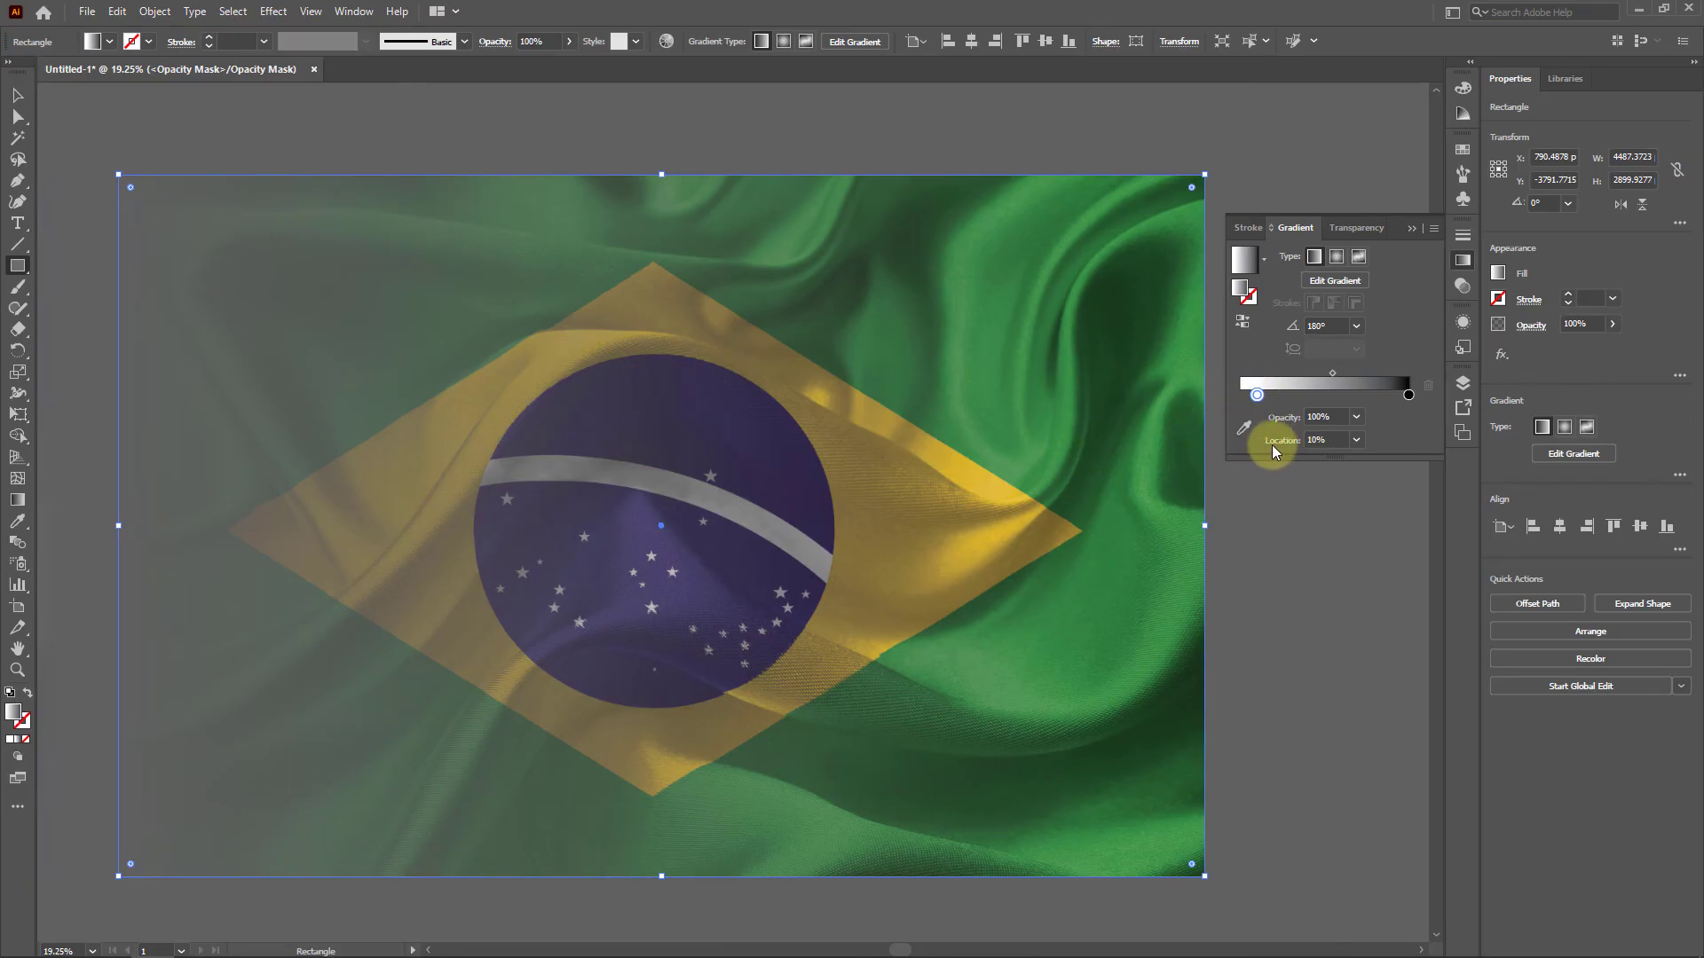
click(1312, 440)
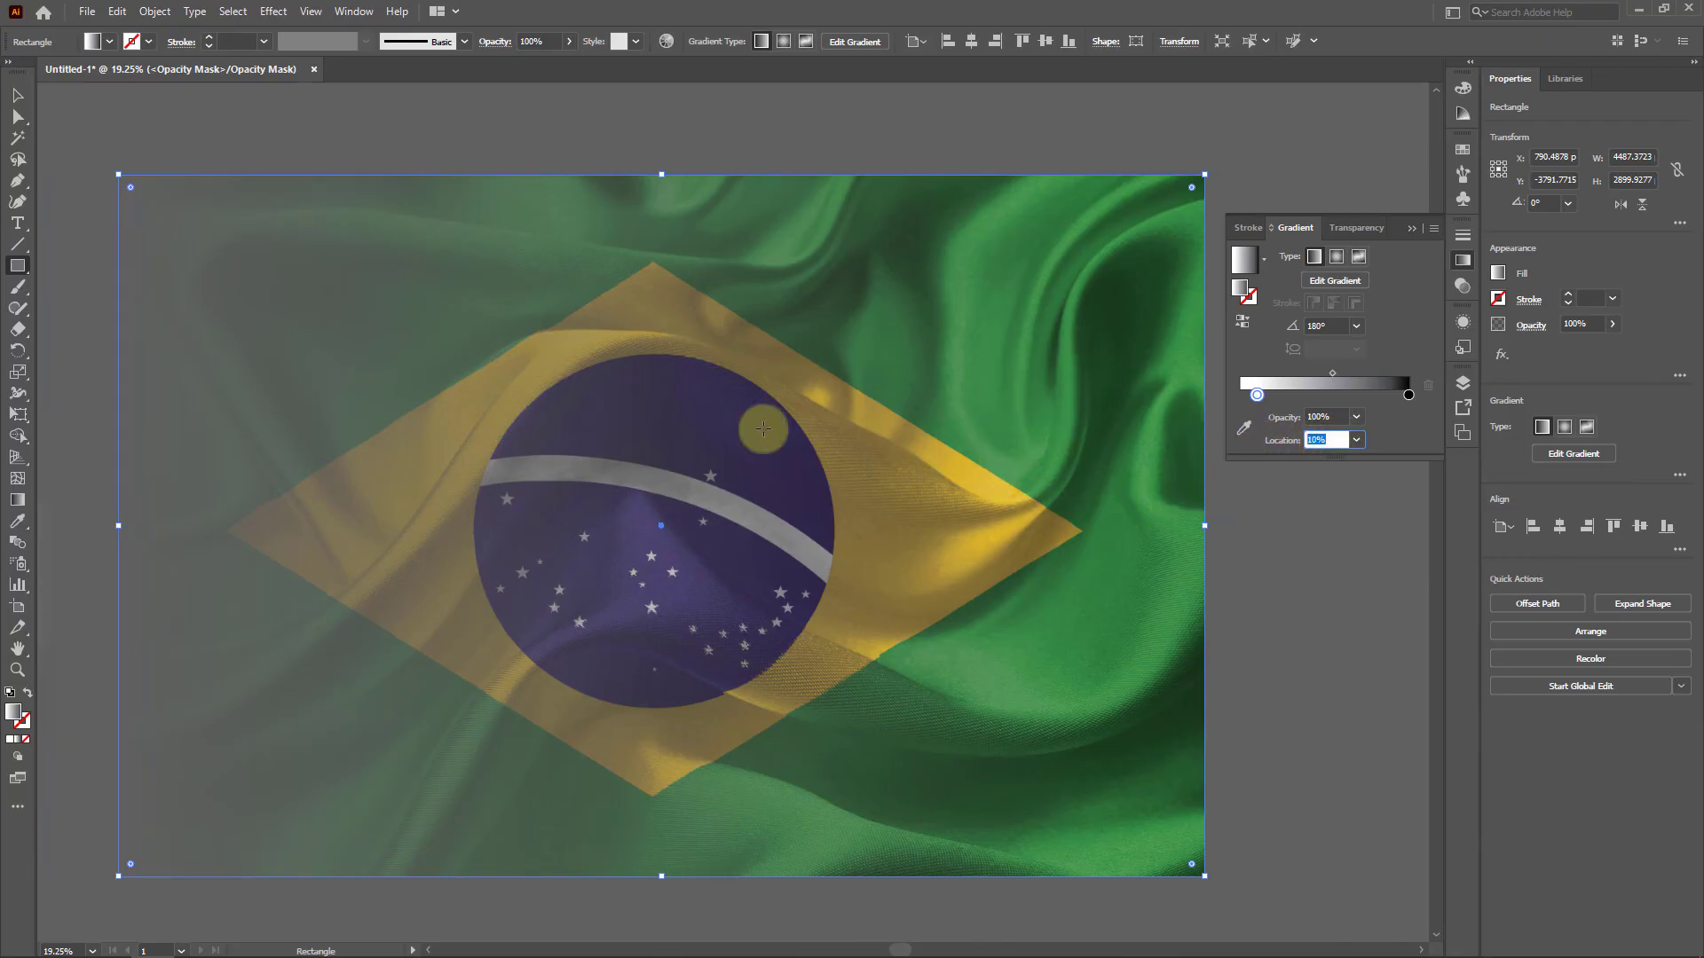
click(17, 93)
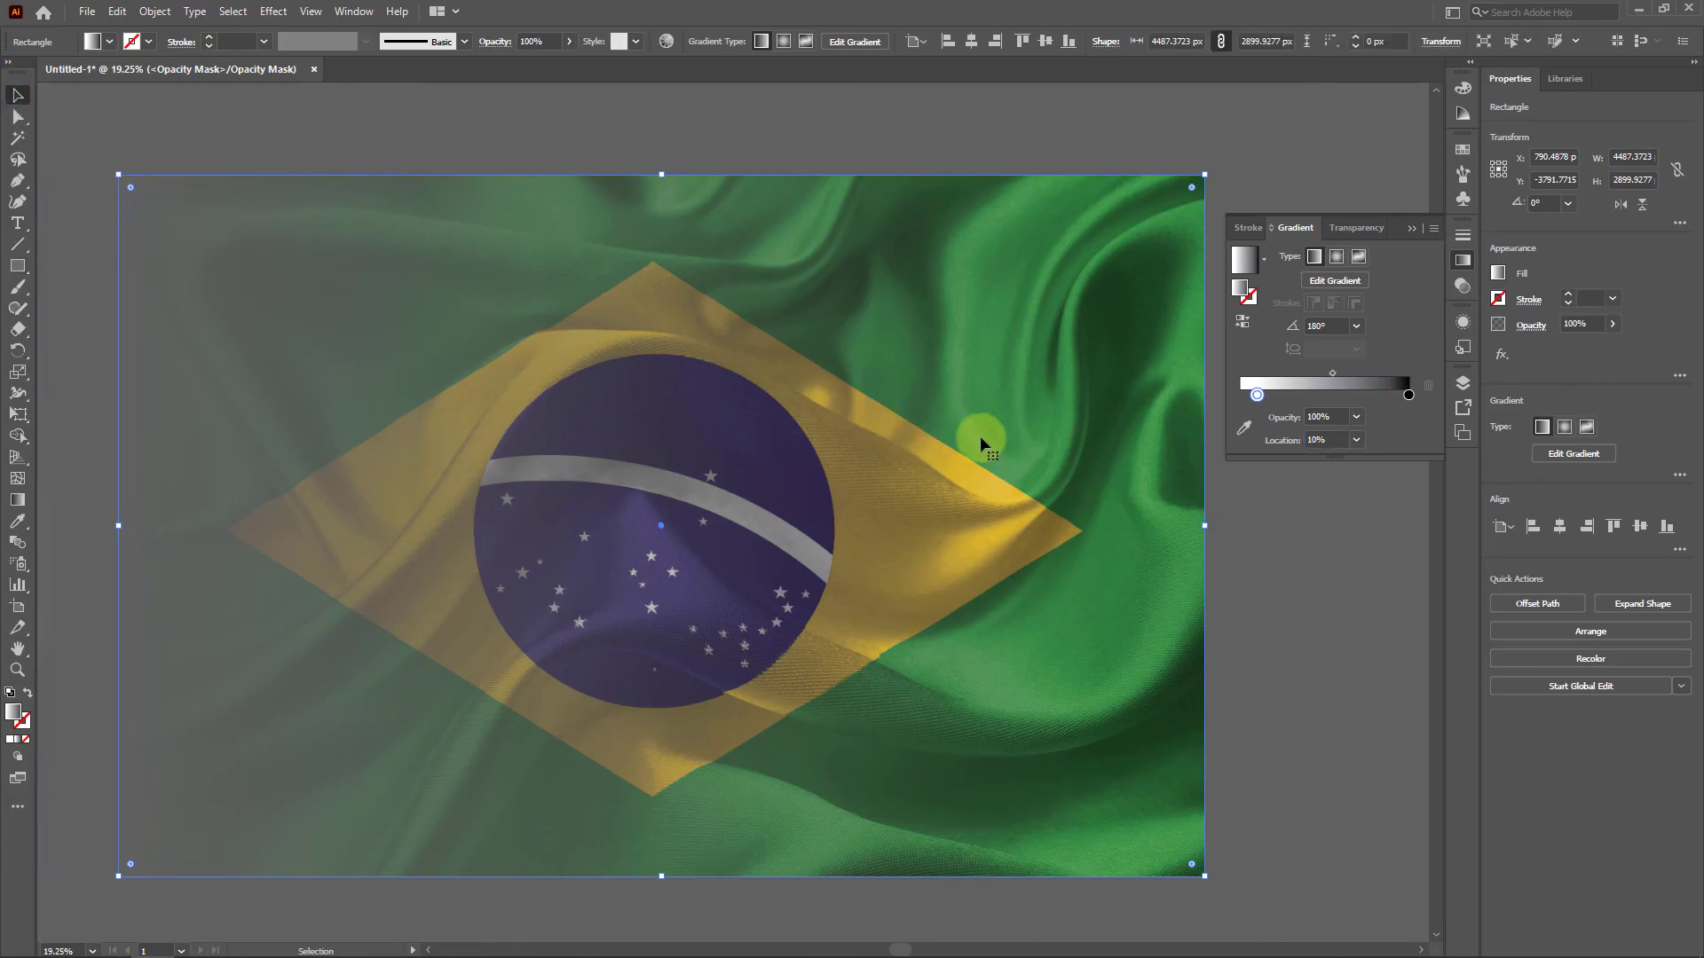
Leave opacity mask editing and return to the Brazil flag artwork
scroll(1065, 448, down, 2)
drag(732, 479, 938, 512)
scroll(1058, 503, down, 2)
click(1045, 502)
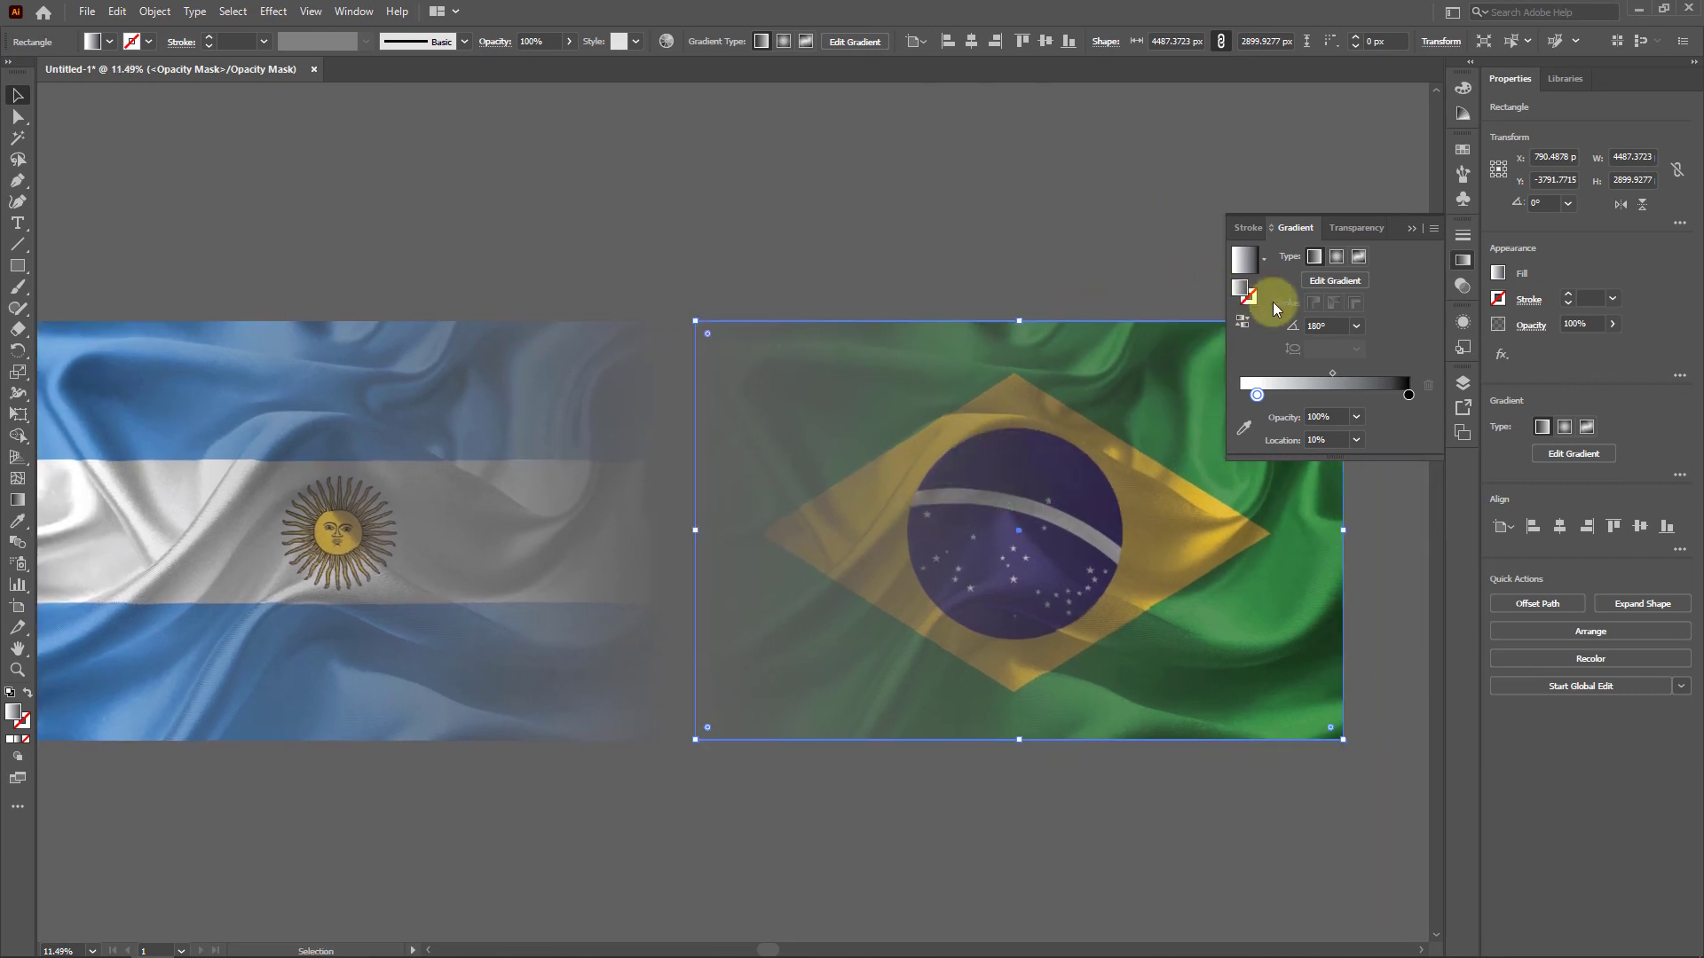
click(1355, 228)
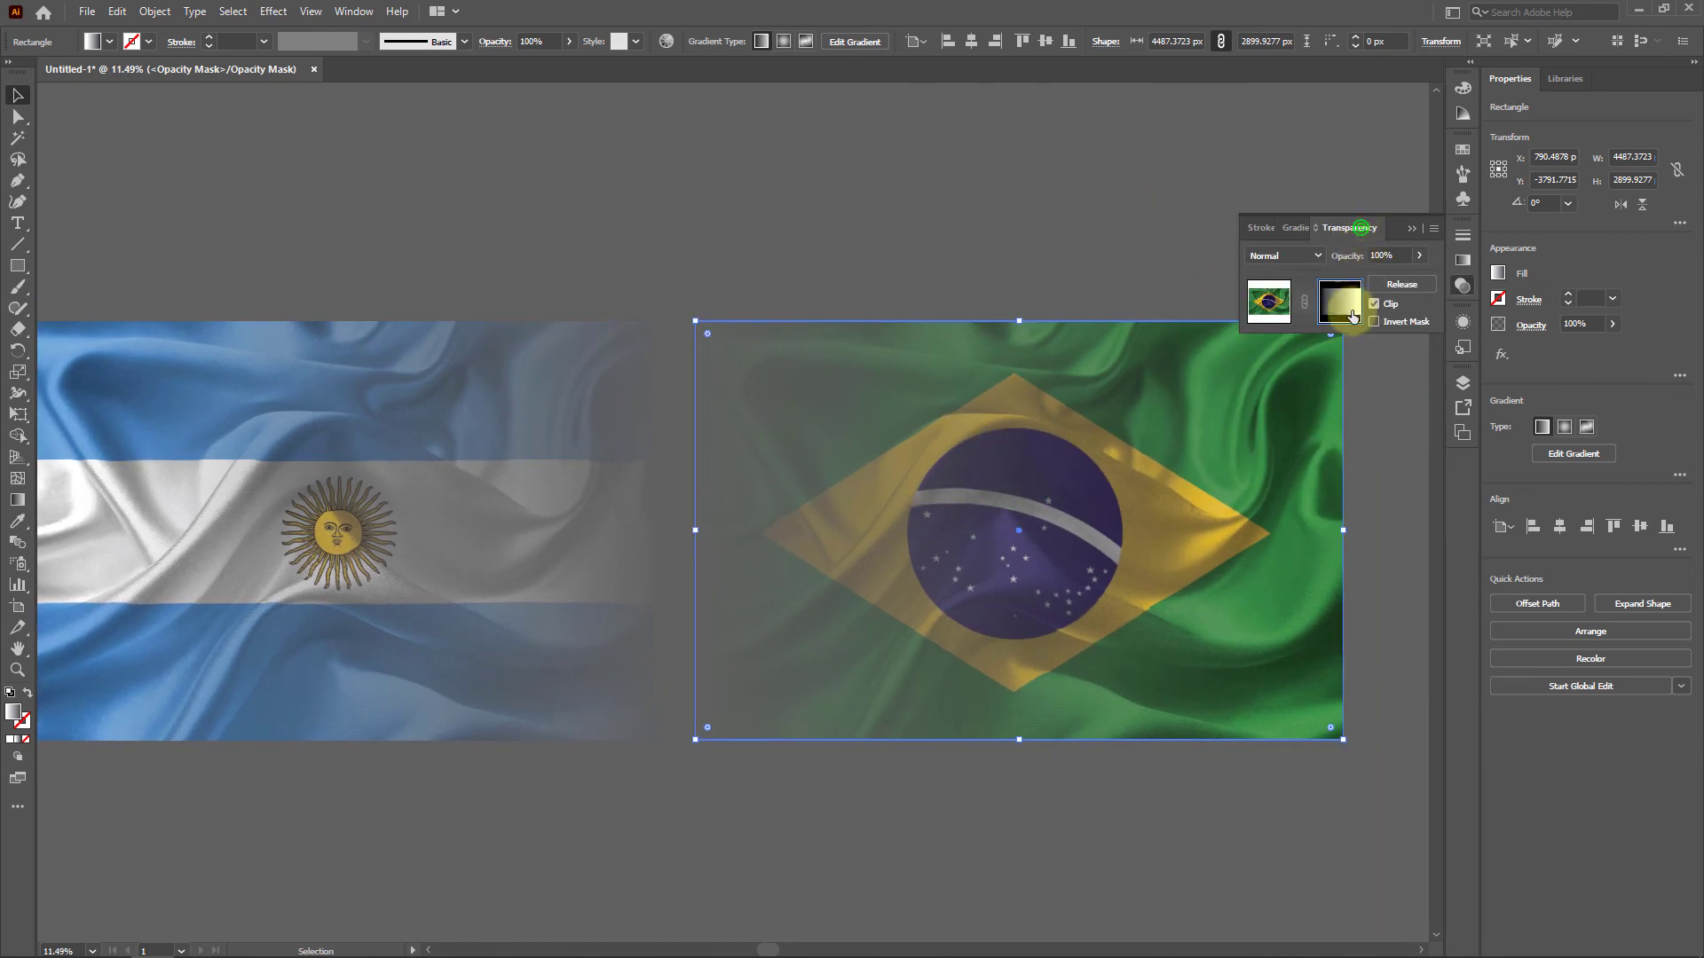
click(1260, 301)
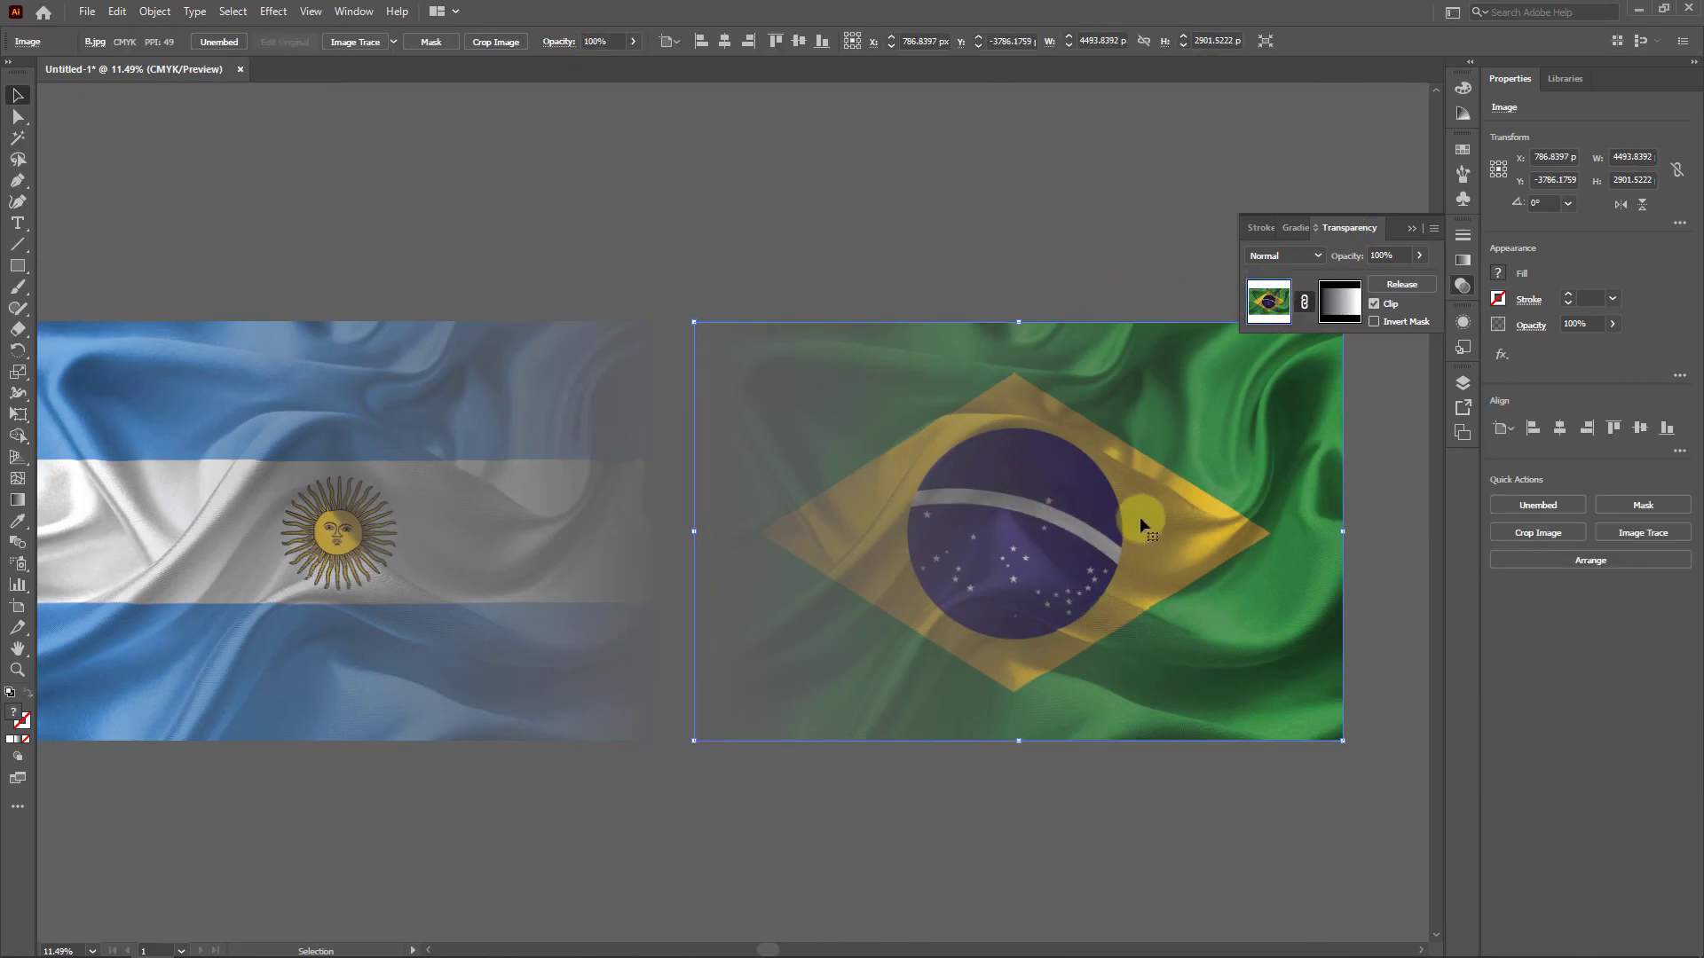
Move the Brazil flag horizontally over the Argentina flag so their faded areas overlap, placing it at X about -2291 px
drag(1140, 518, 981, 521)
scroll(970, 502, up, 3)
click(1462, 286)
drag(1258, 399, 1303, 400)
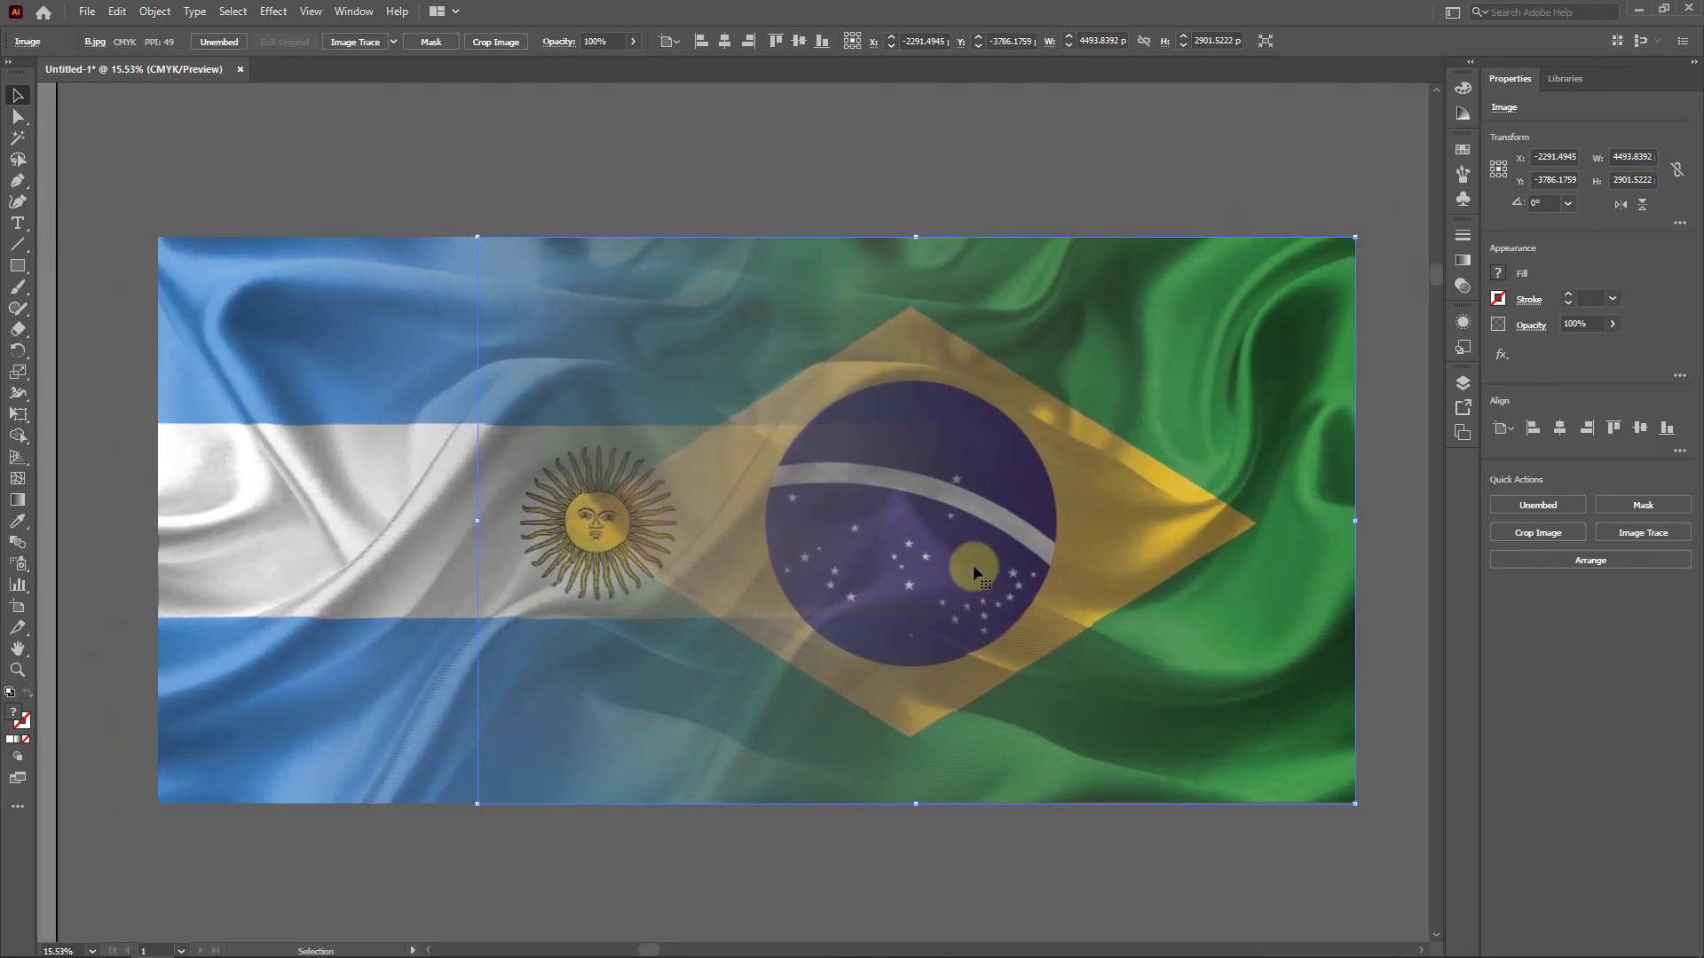
Select both flags, scale them proportionally to about 2475 by 1173 px, and place them on the white artboard at X 1500 px, Y about 1031 px
key(ctrl+a)
scroll(1070, 585, down, 3)
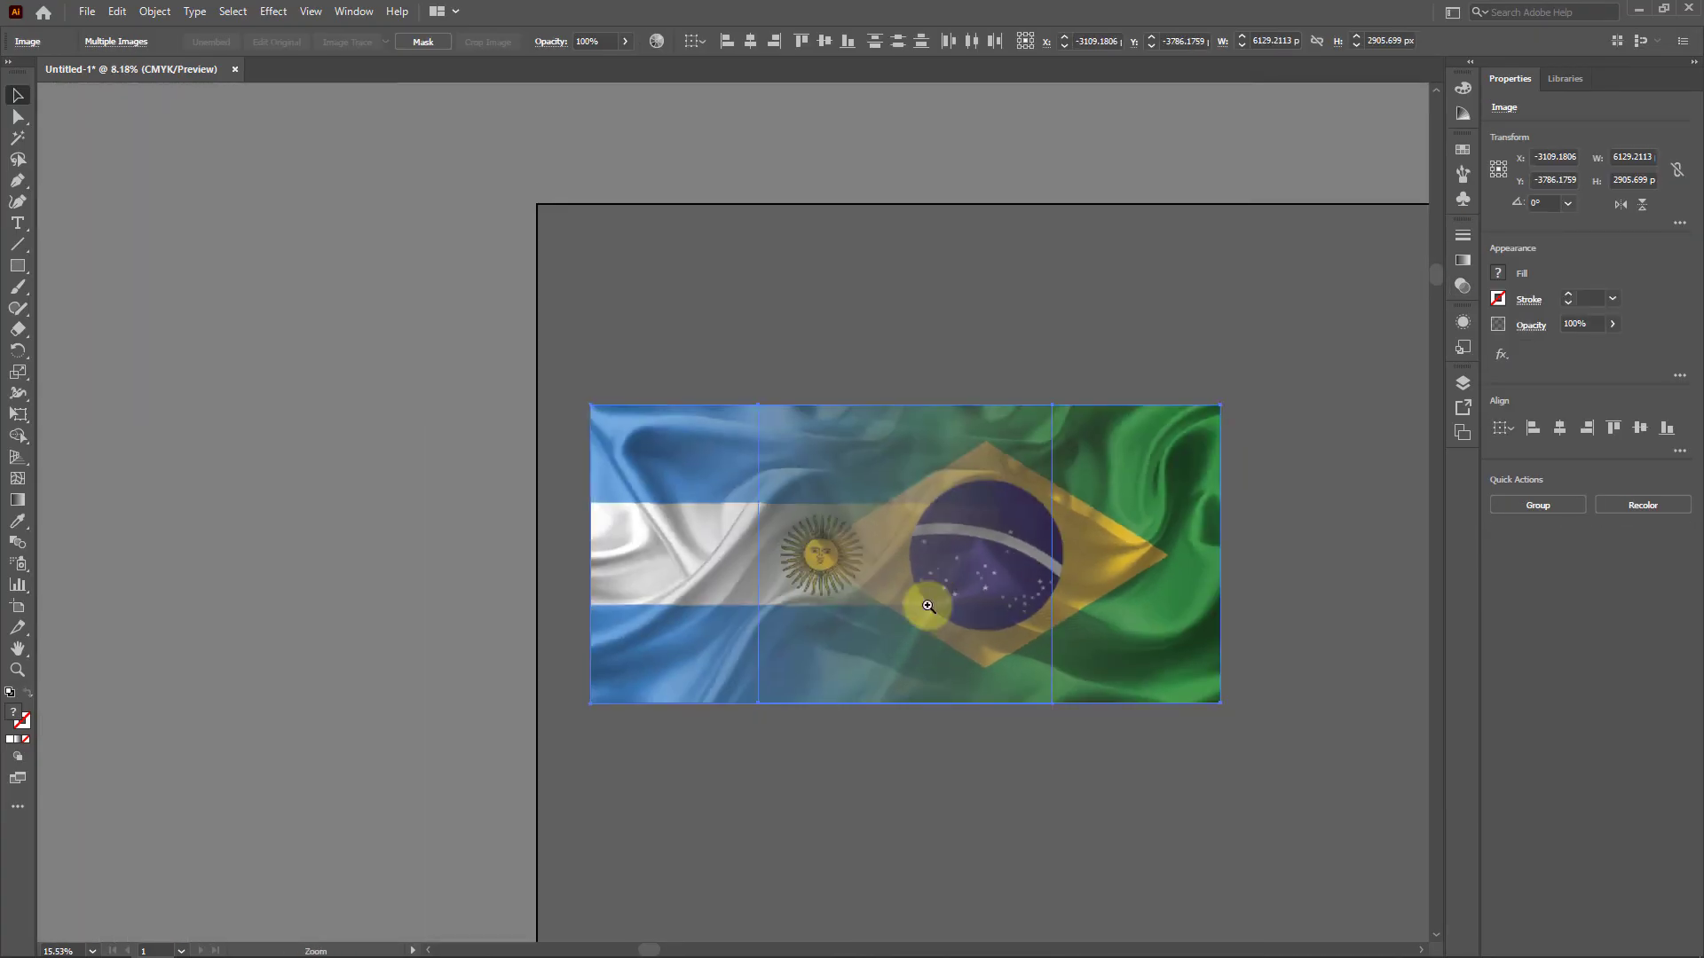
scroll(1055, 679, up, 2)
drag(1203, 346, 967, 437)
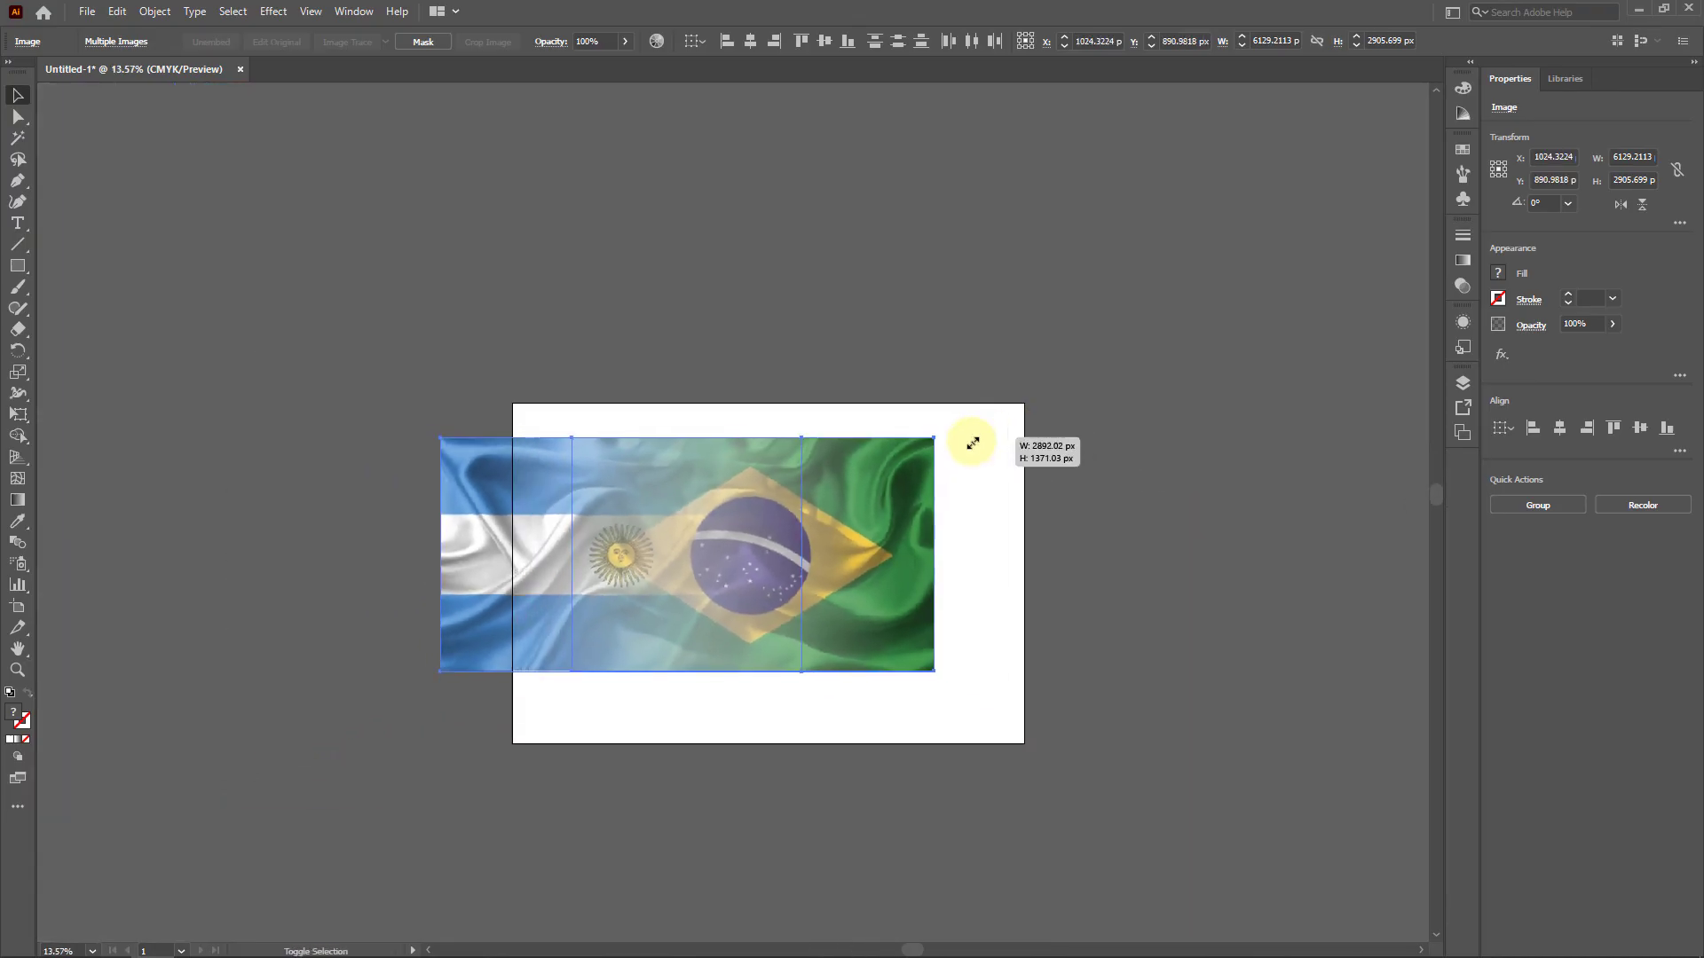
drag(786, 535, 868, 558)
scroll(868, 557, up, 5)
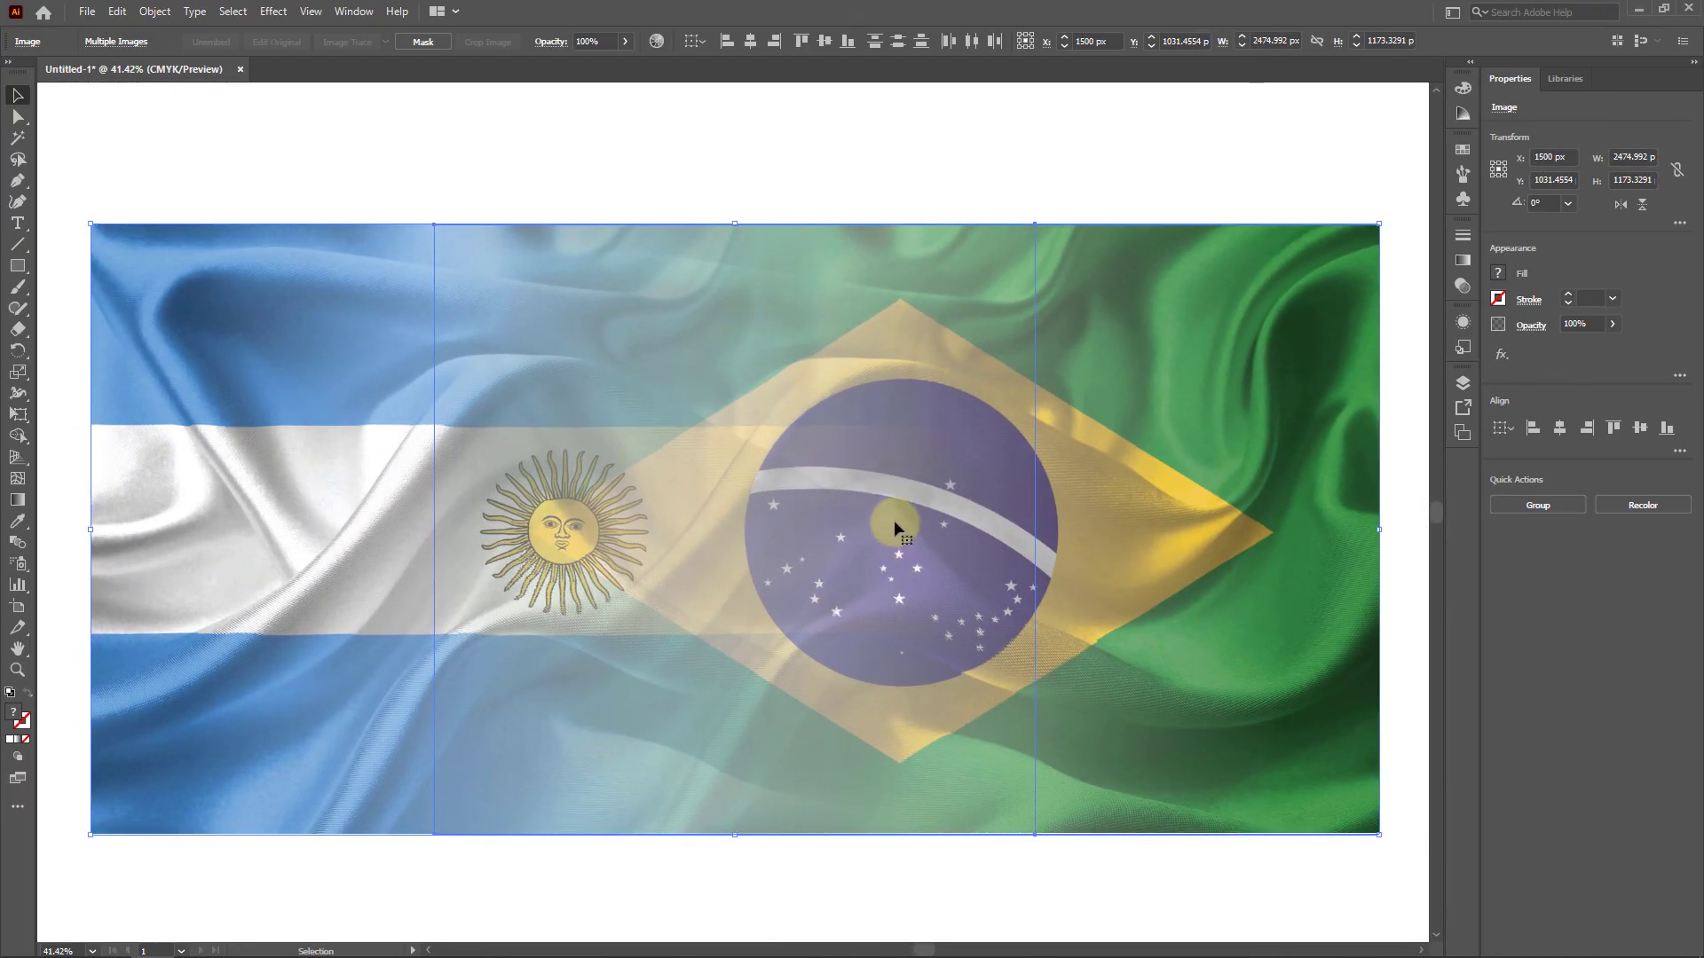